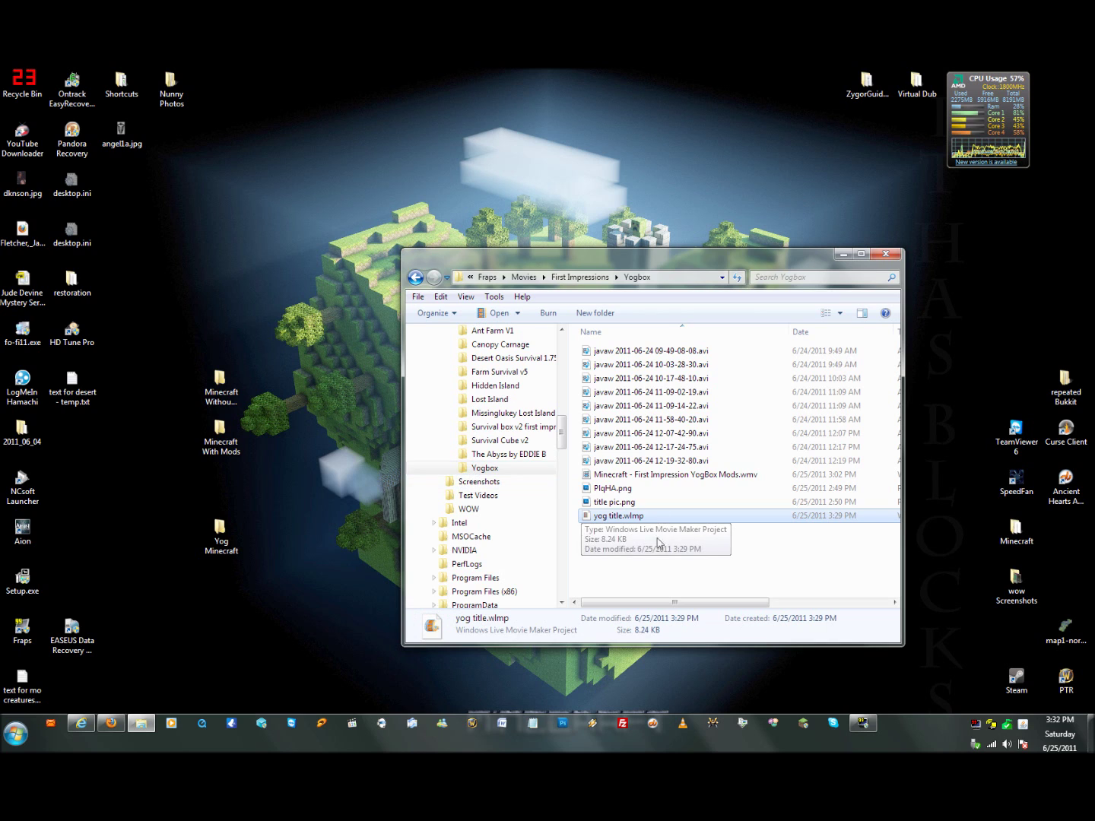
Open the Yog Minecraft folder in Explorer
{"action": "left_click_drag", "start_coordinate": [563, 438], "coordinate": [561, 584]}
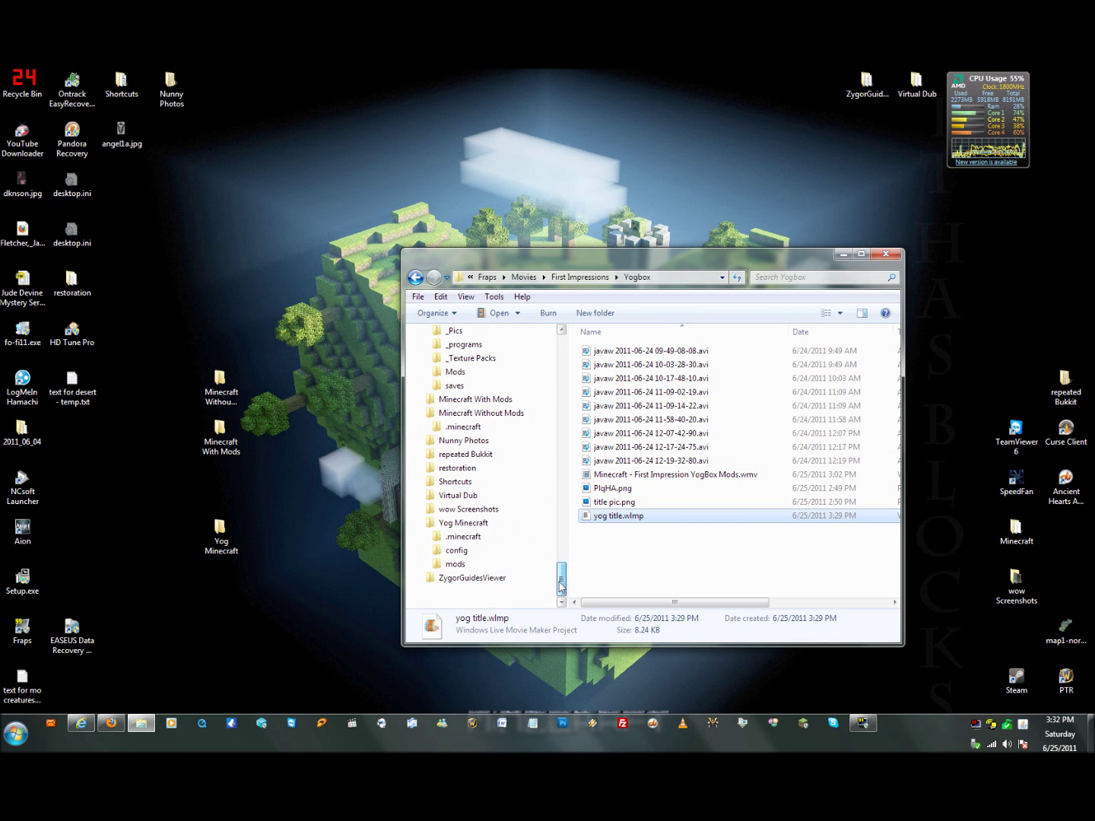
{"action": "left_click", "coordinate": [466, 523]}
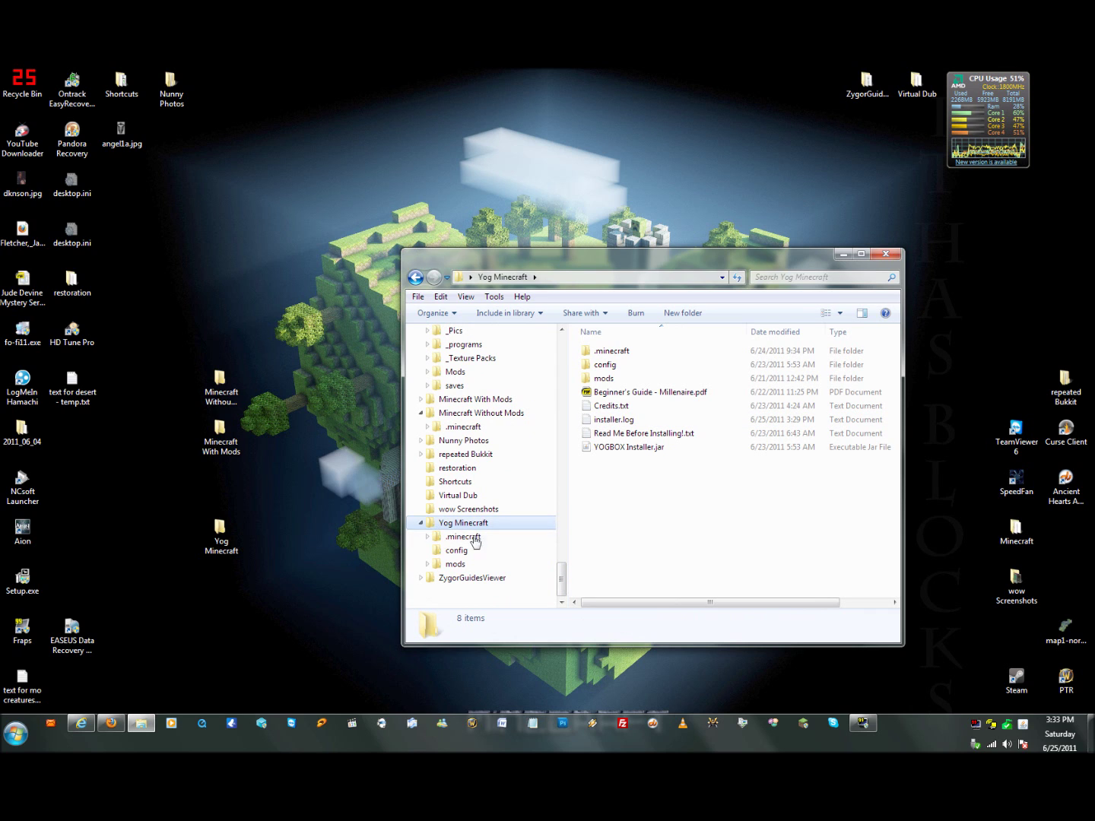
{"action": "mouse_move", "coordinate": [562, 578]}
{"action": "left_mouse_down"}
{"action": "mouse_move", "coordinate": [563, 532]}
{"action": "mouse_move", "coordinate": [562, 582]}
{"action": "left_mouse_up"}
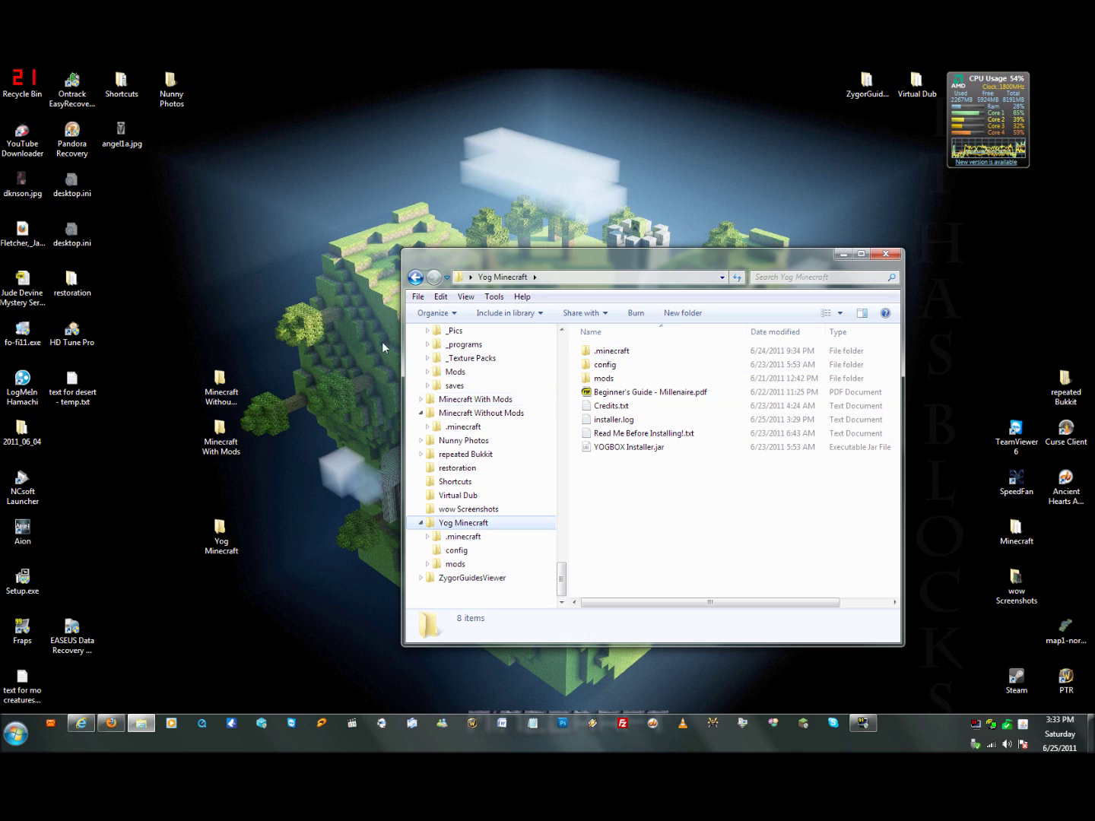
{"action": "left_click", "coordinate": [221, 534]}
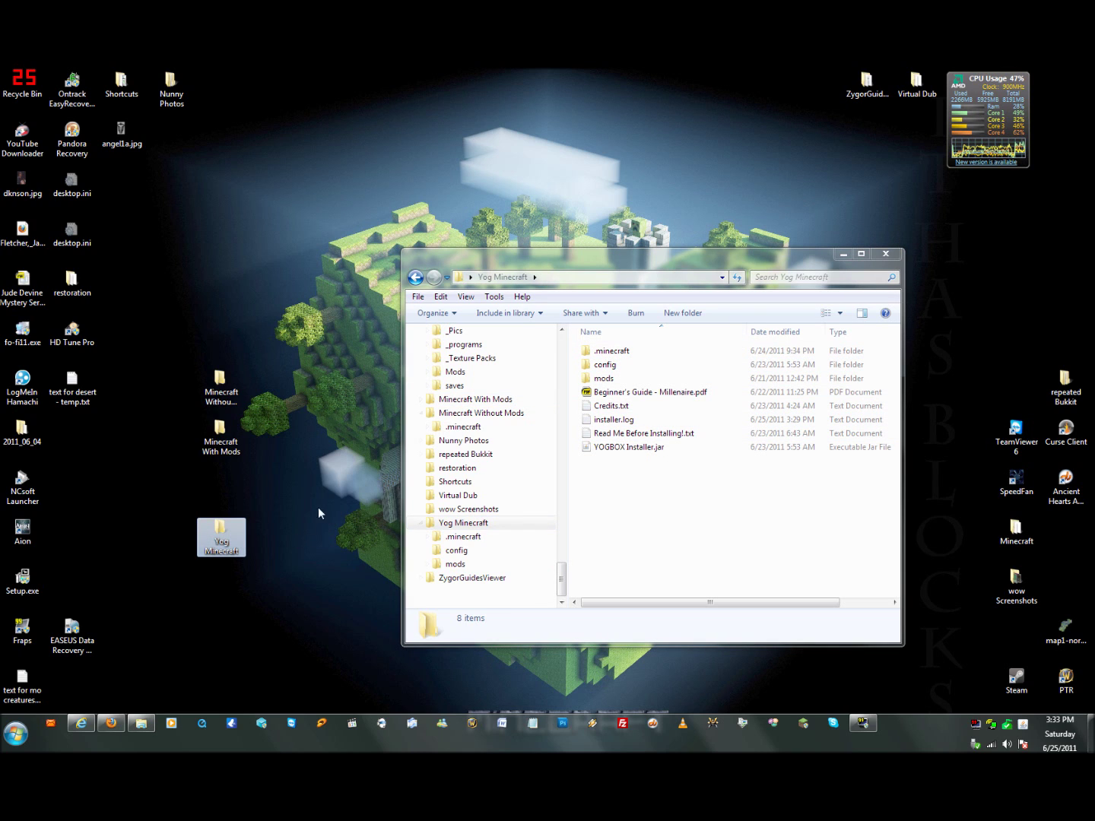
Select config, mods, Beginner's Guide, Credits.txt, the readme and YOGBOX Installer.jar, then clear the selection
{"action": "left_click", "coordinate": [604, 366]}
{"action": "left_click", "coordinate": [607, 378], "text": "ctrl"}
{"action": "left_click", "coordinate": [625, 393], "text": "ctrl"}
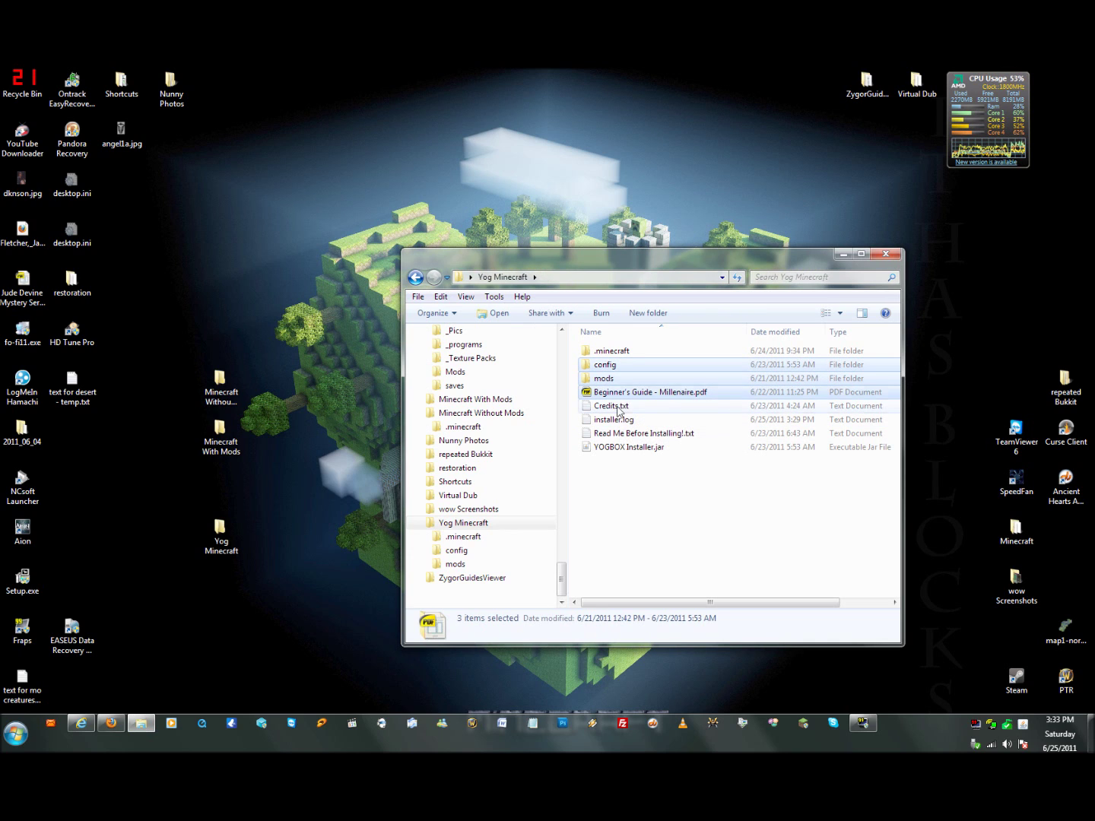
{"action": "left_click", "coordinate": [622, 407], "text": "ctrl"}
{"action": "left_click", "coordinate": [625, 434], "text": "ctrl"}
{"action": "left_click", "coordinate": [626, 448], "text": "ctrl"}
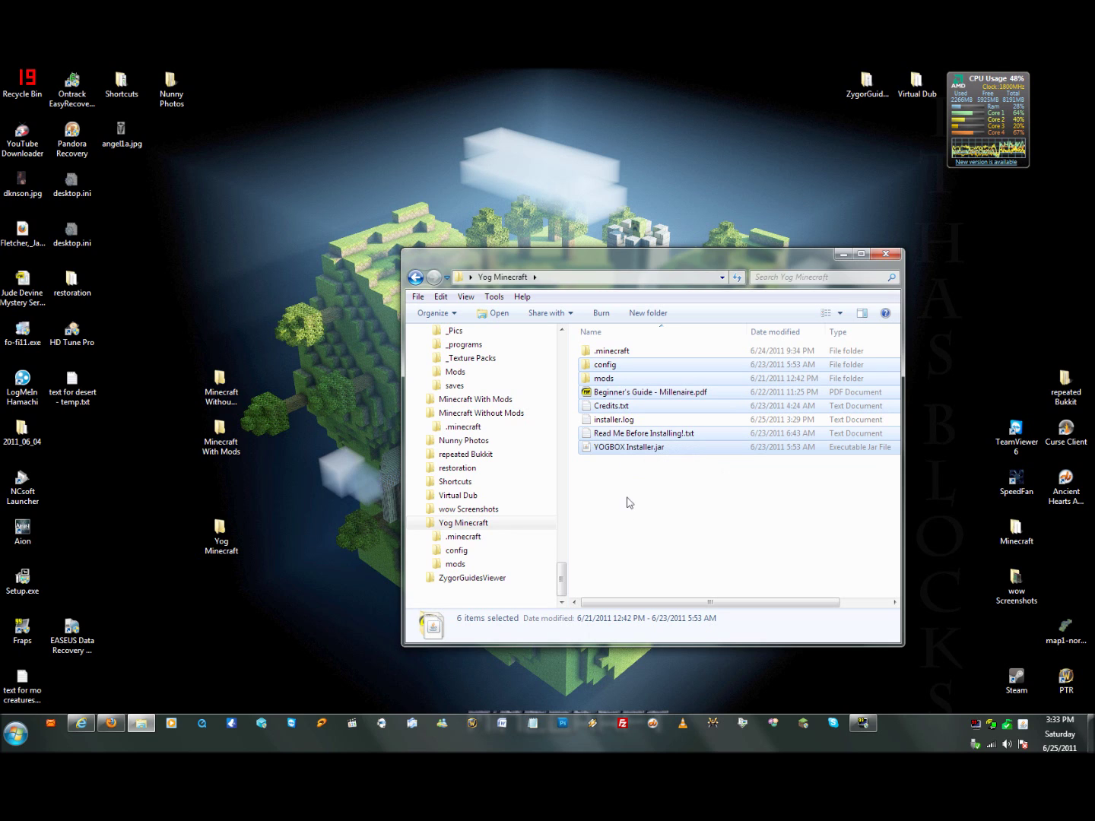
{"action": "left_click", "coordinate": [653, 499]}
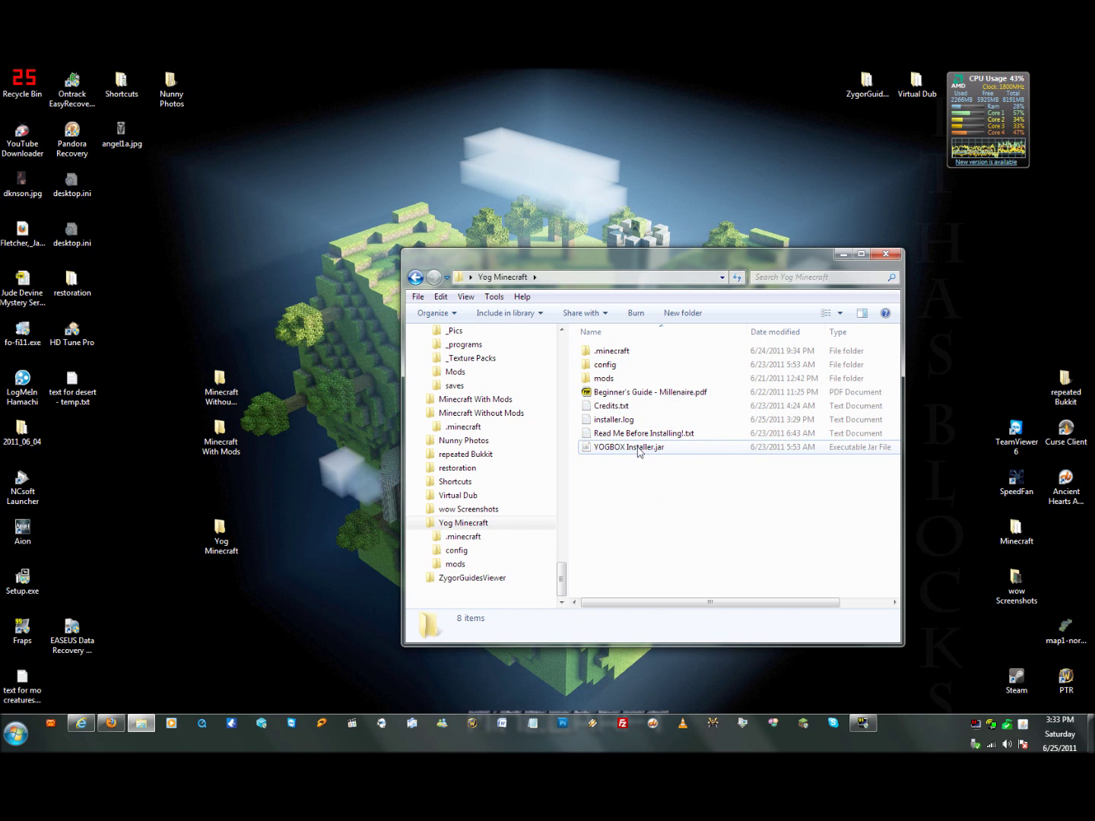
Launch YOGBOX Installer.jar and bring its window to the front
{"action": "double_click", "coordinate": [637, 447]}
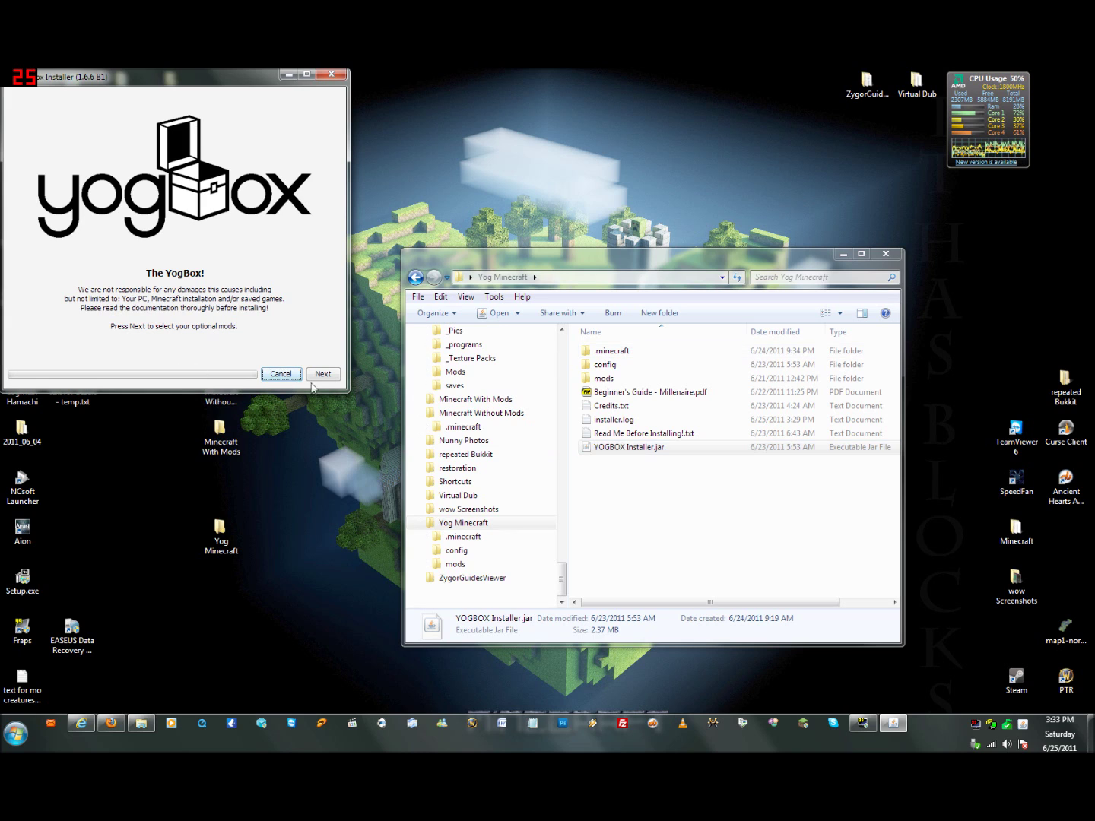
{"action": "left_click", "coordinate": [626, 448]}
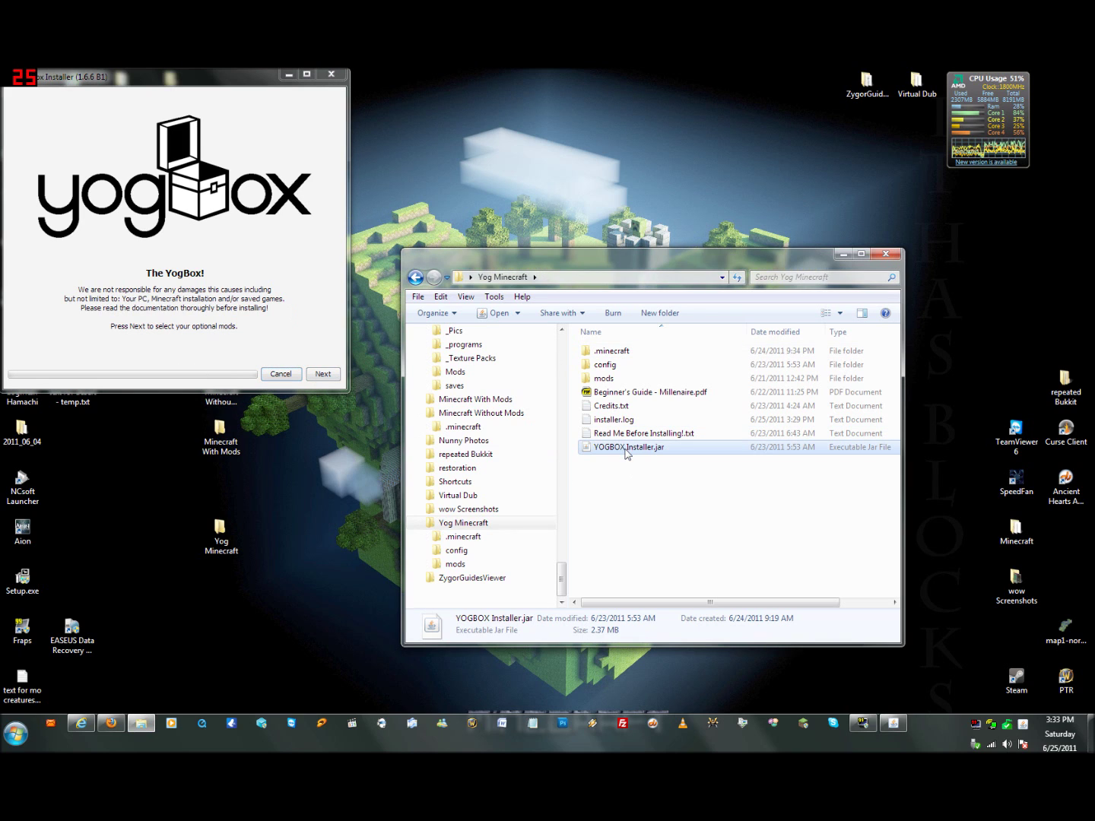
{"action": "left_click", "coordinate": [133, 142]}
Continue to the optional mods list and check Somnia v9 and Sky Pirates
{"action": "left_click", "coordinate": [323, 377]}
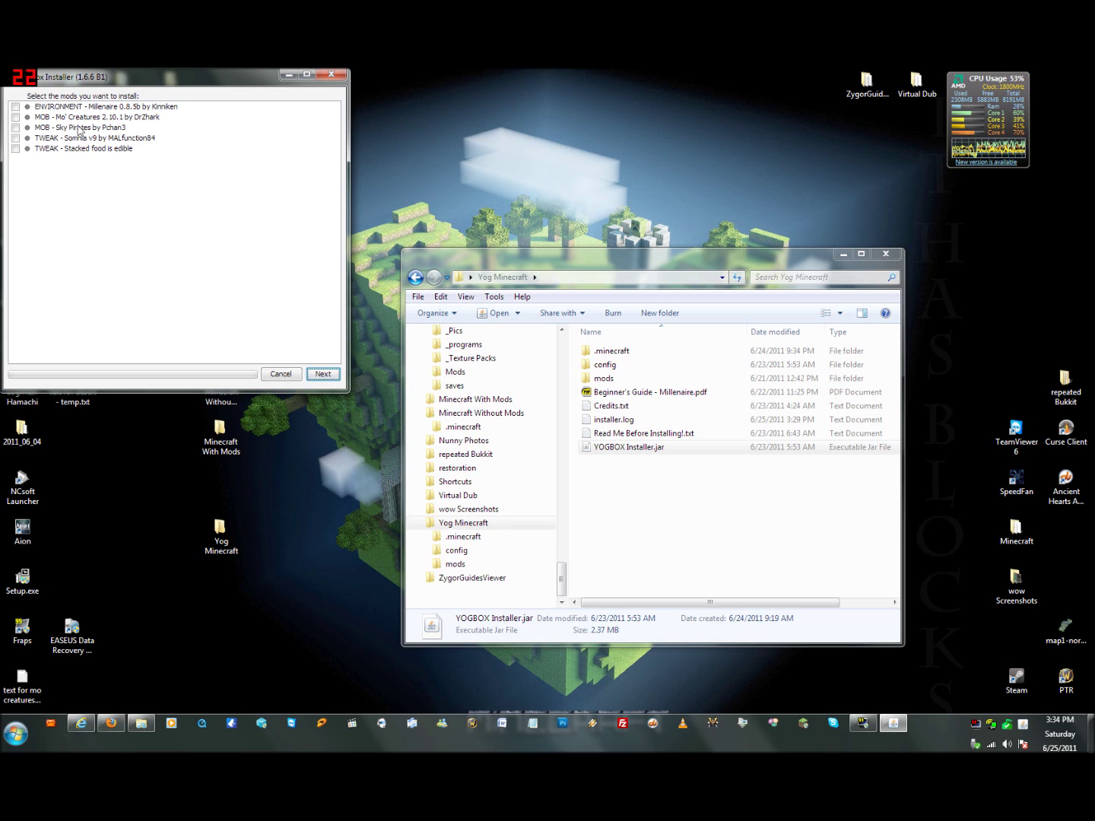
{"action": "left_click", "coordinate": [16, 138]}
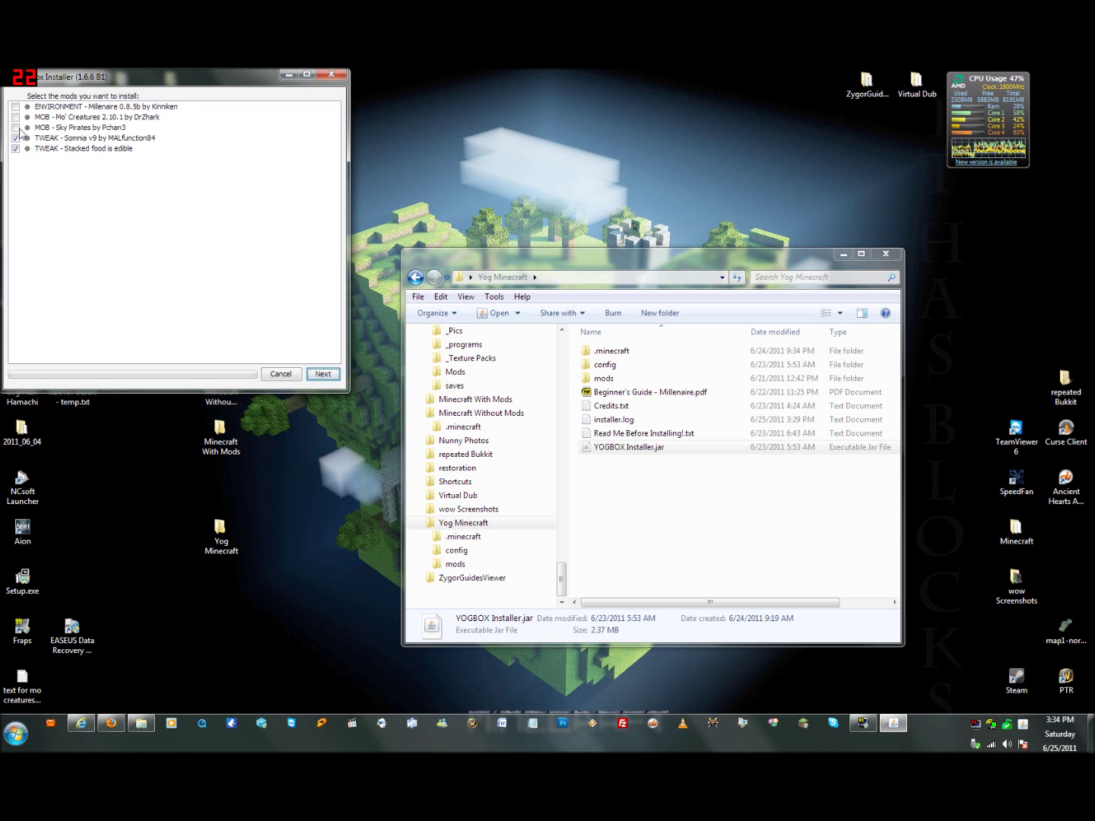
{"action": "left_click", "coordinate": [16, 128]}
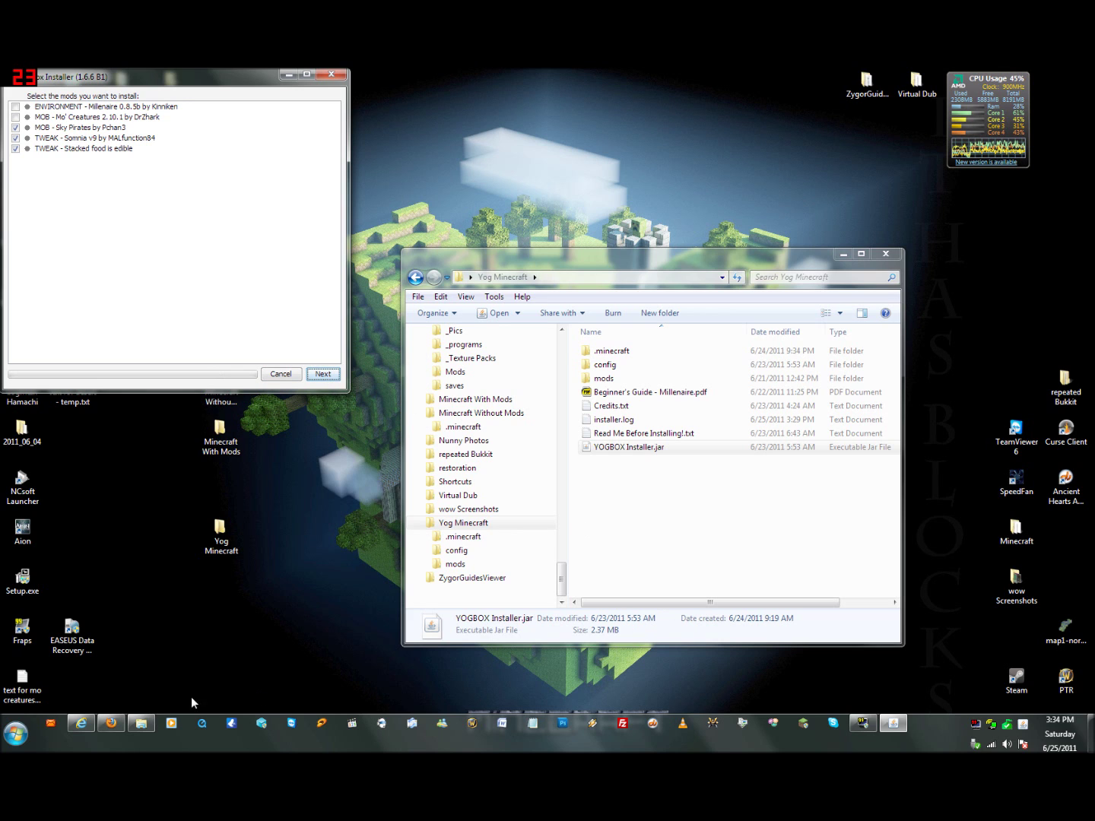
Navigate to the AppData Roaming folder and expand its subfolders
{"action": "left_click_drag", "start_coordinate": [558, 590], "coordinate": [476, 489]}
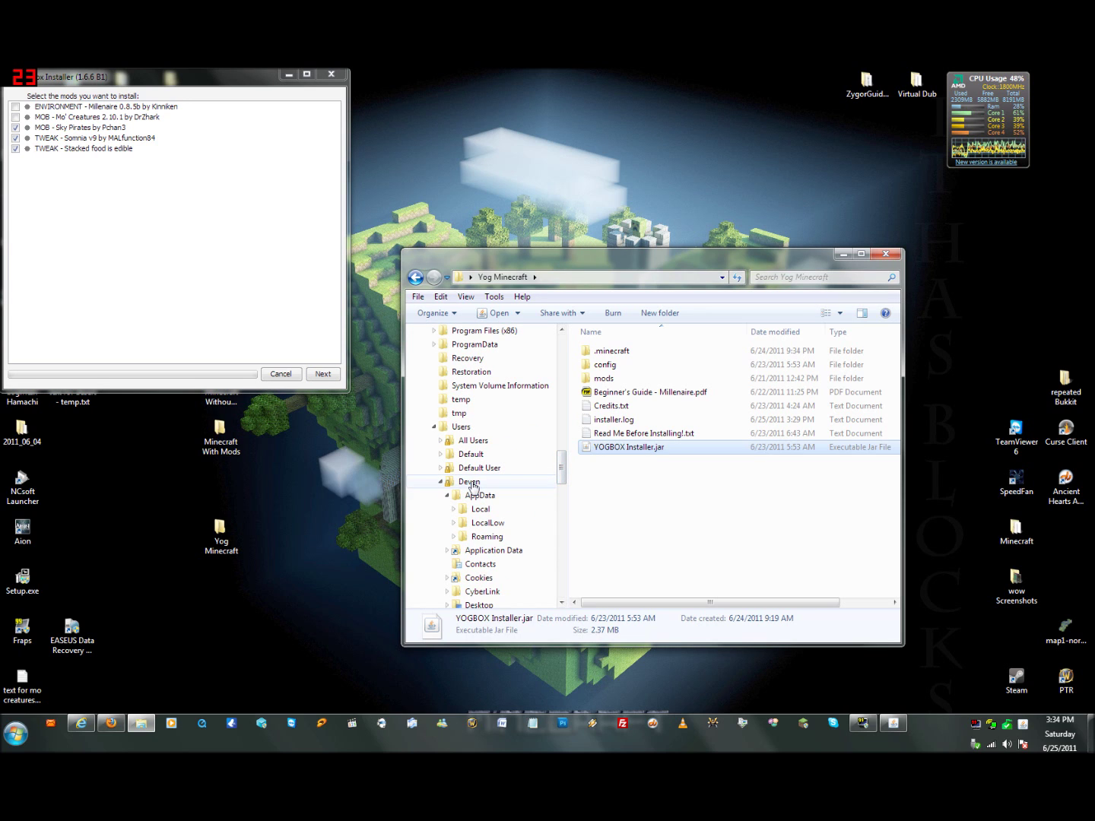
{"action": "left_click", "coordinate": [488, 537]}
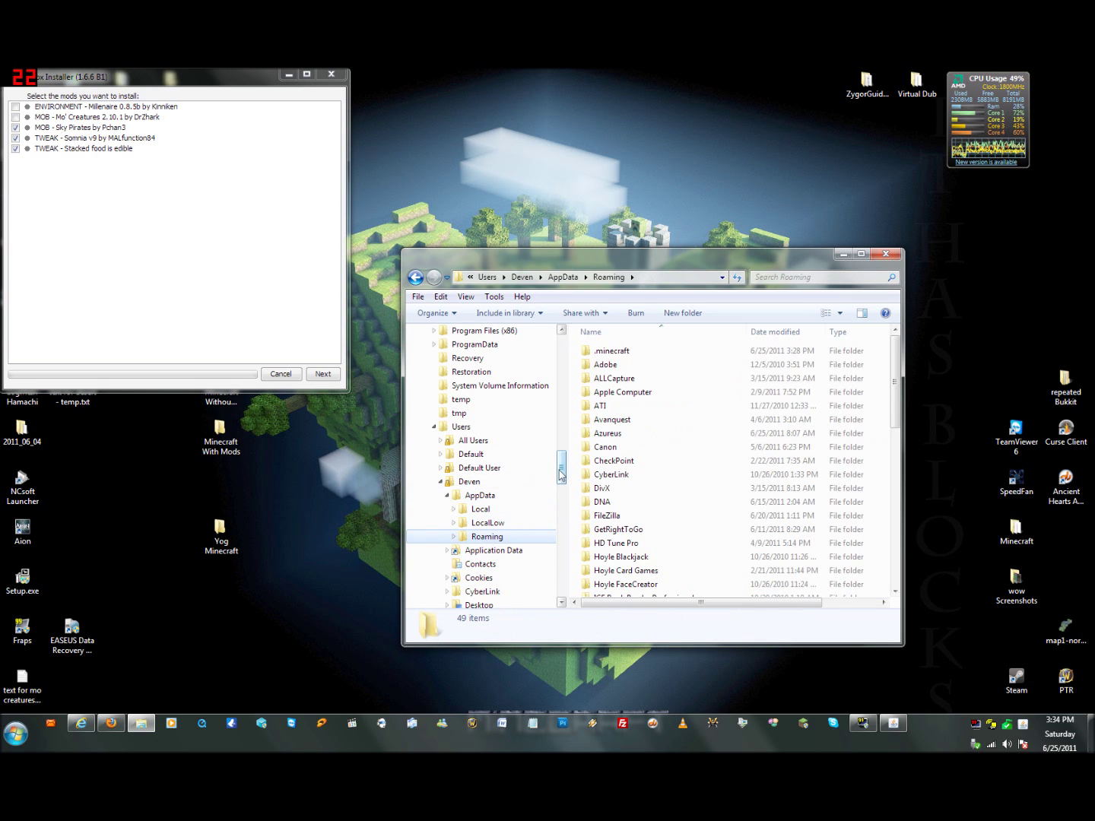
{"action": "left_click", "coordinate": [454, 537]}
{"action": "left_click", "coordinate": [565, 448]}
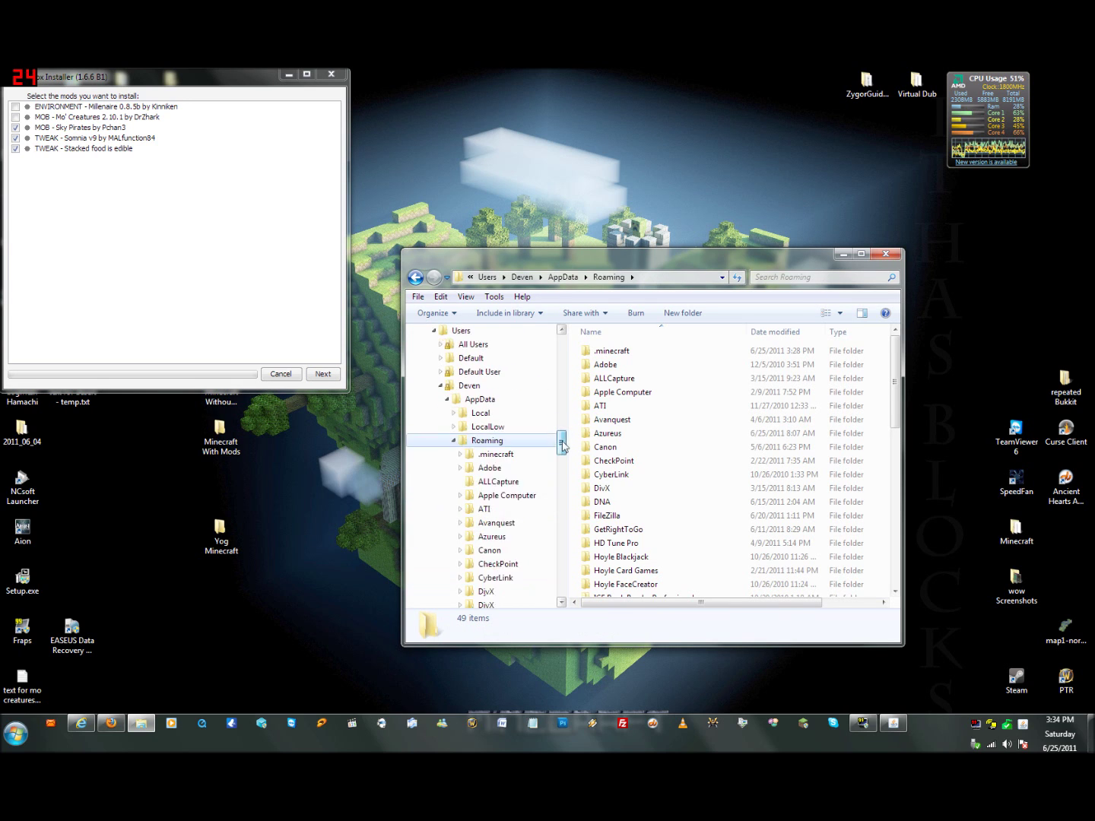
Open the desktop Minecraft Without Mods folder in a second window beside Roaming
{"action": "left_click", "coordinate": [222, 455]}
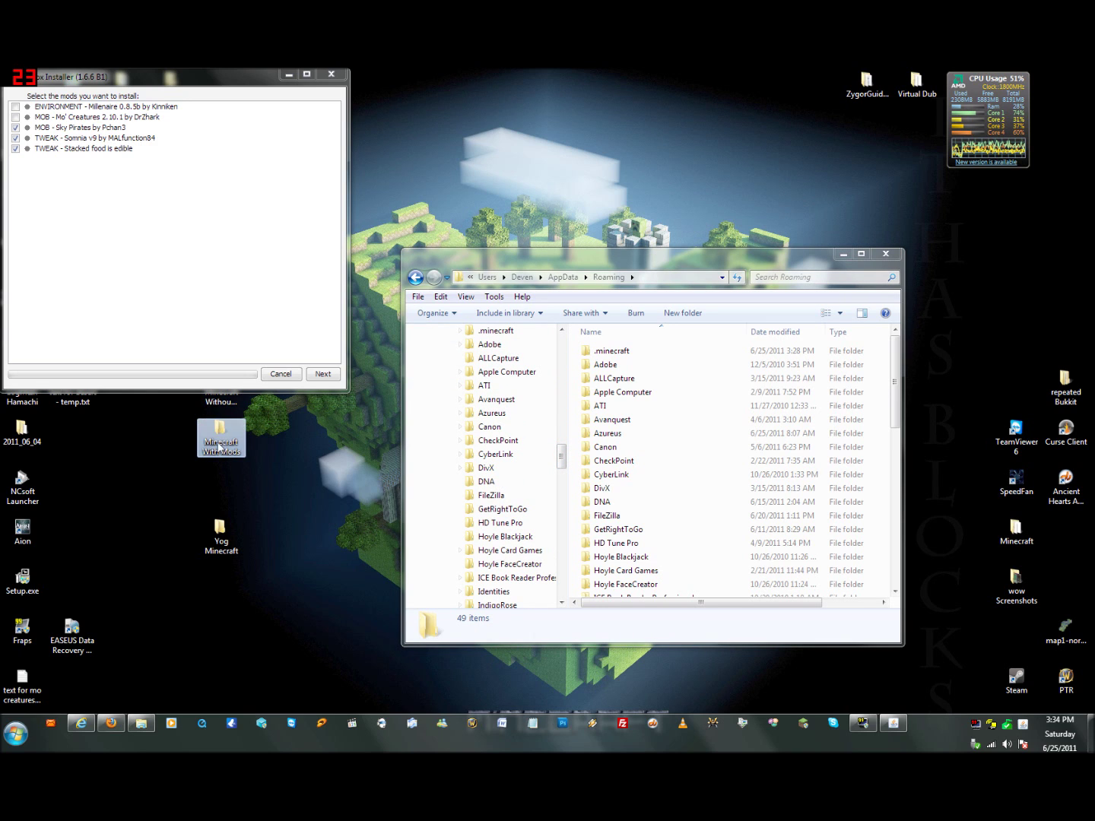
{"action": "left_click", "coordinate": [290, 74]}
{"action": "left_click", "coordinate": [222, 388]}
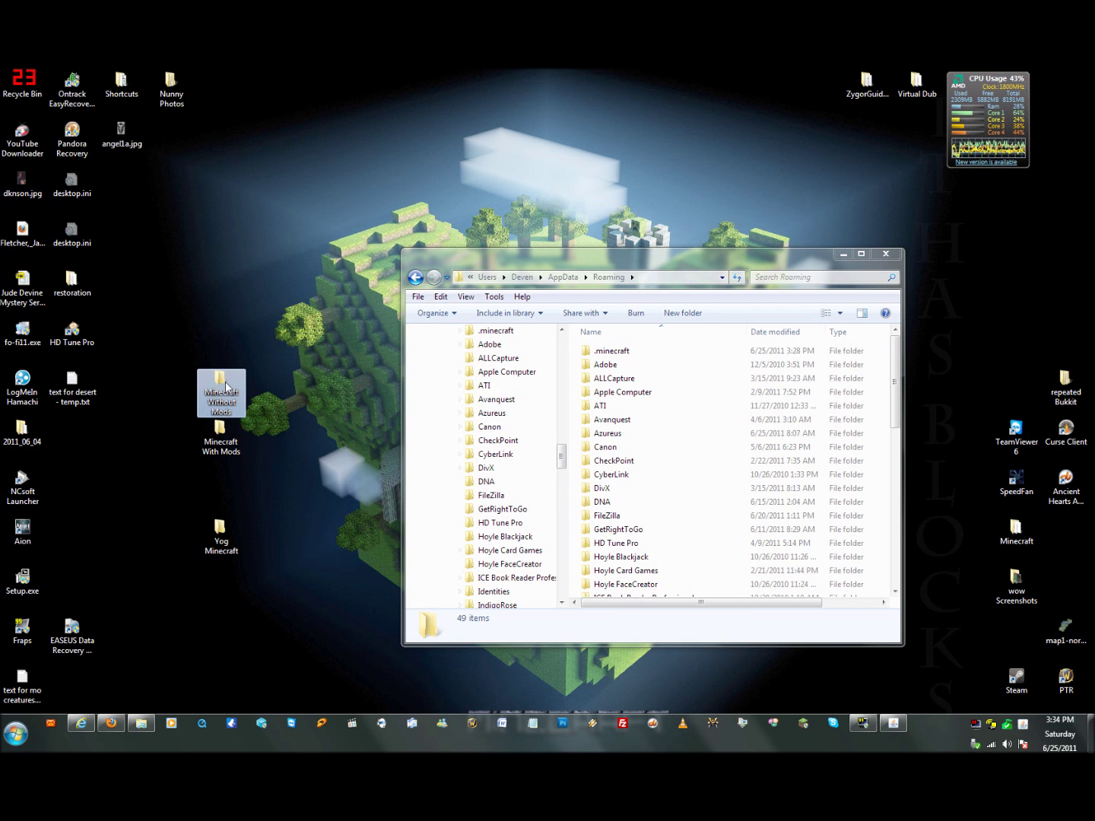
{"action": "left_click", "coordinate": [221, 538]}
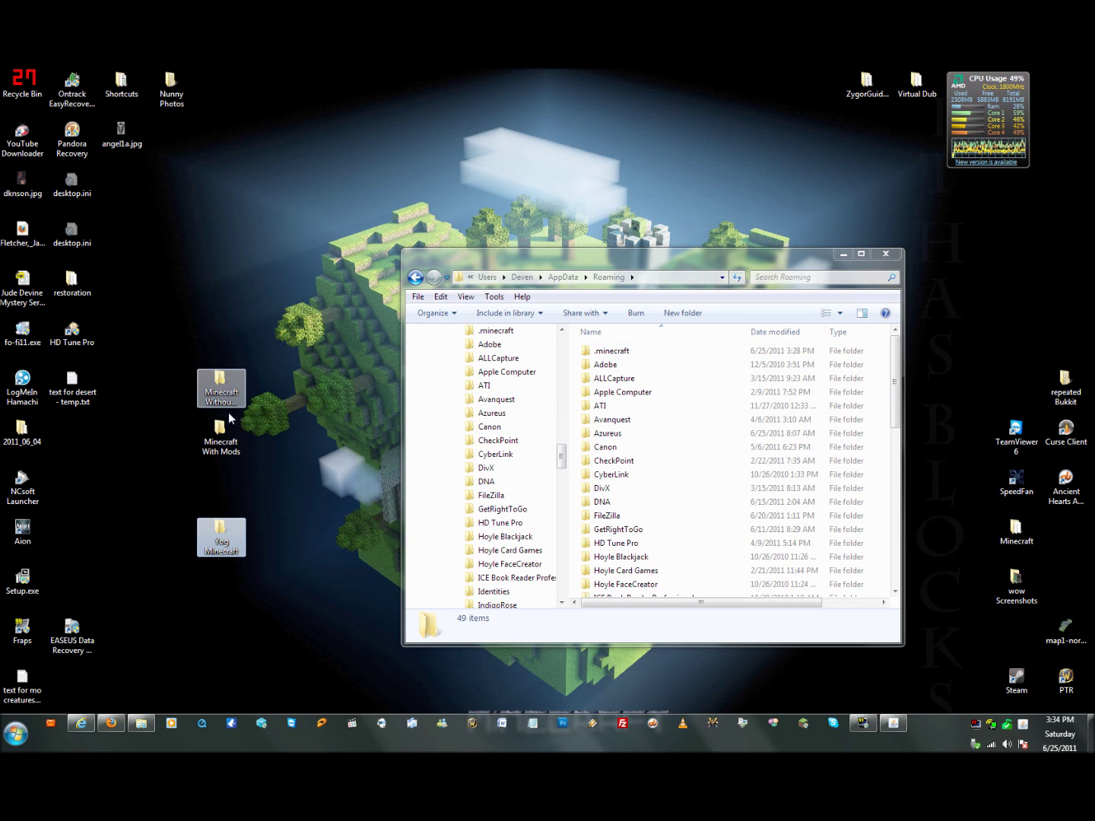
{"action": "double_click", "coordinate": [230, 391]}
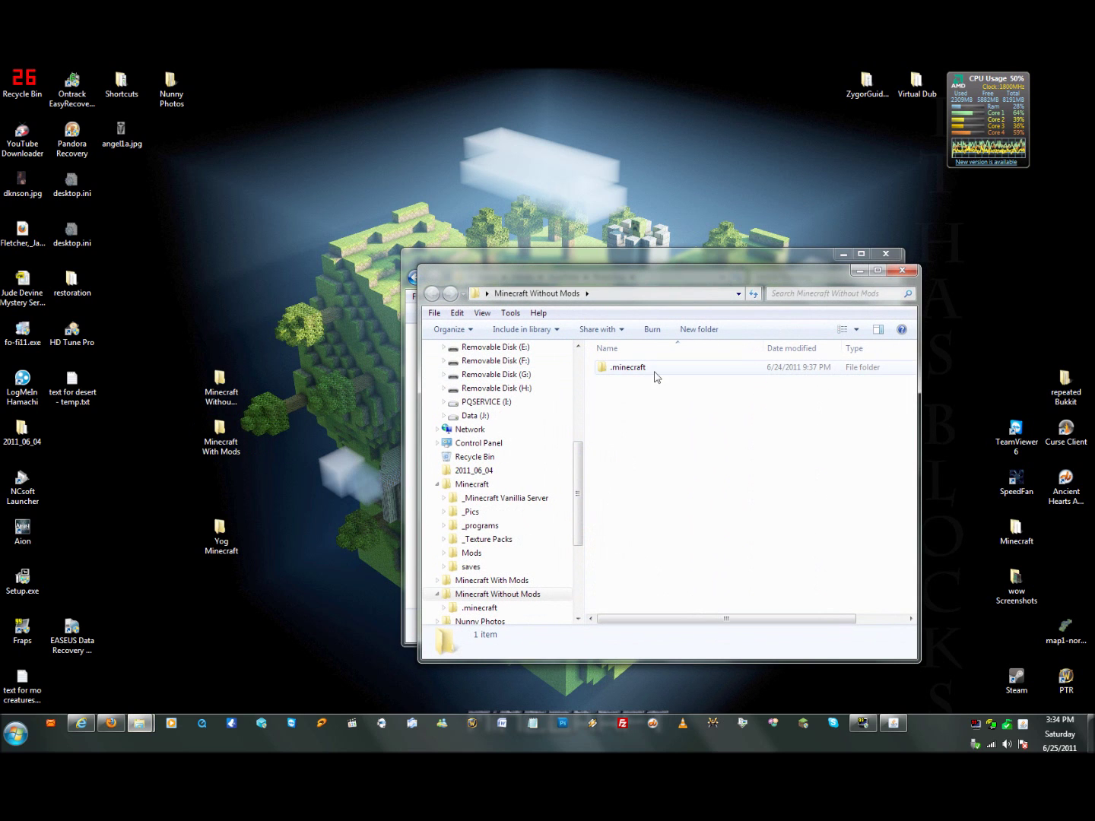
{"action": "left_click_drag", "start_coordinate": [708, 289], "coordinate": [246, 284]}
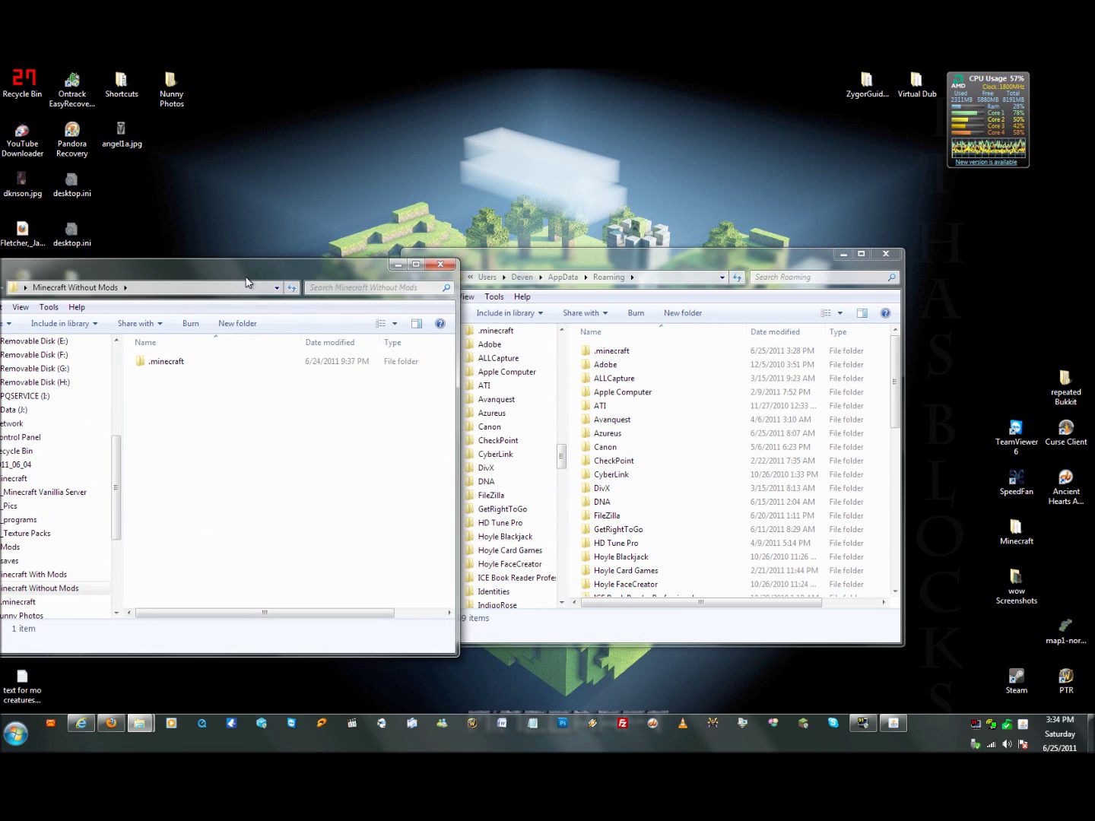
{"action": "left_click", "coordinate": [518, 443]}
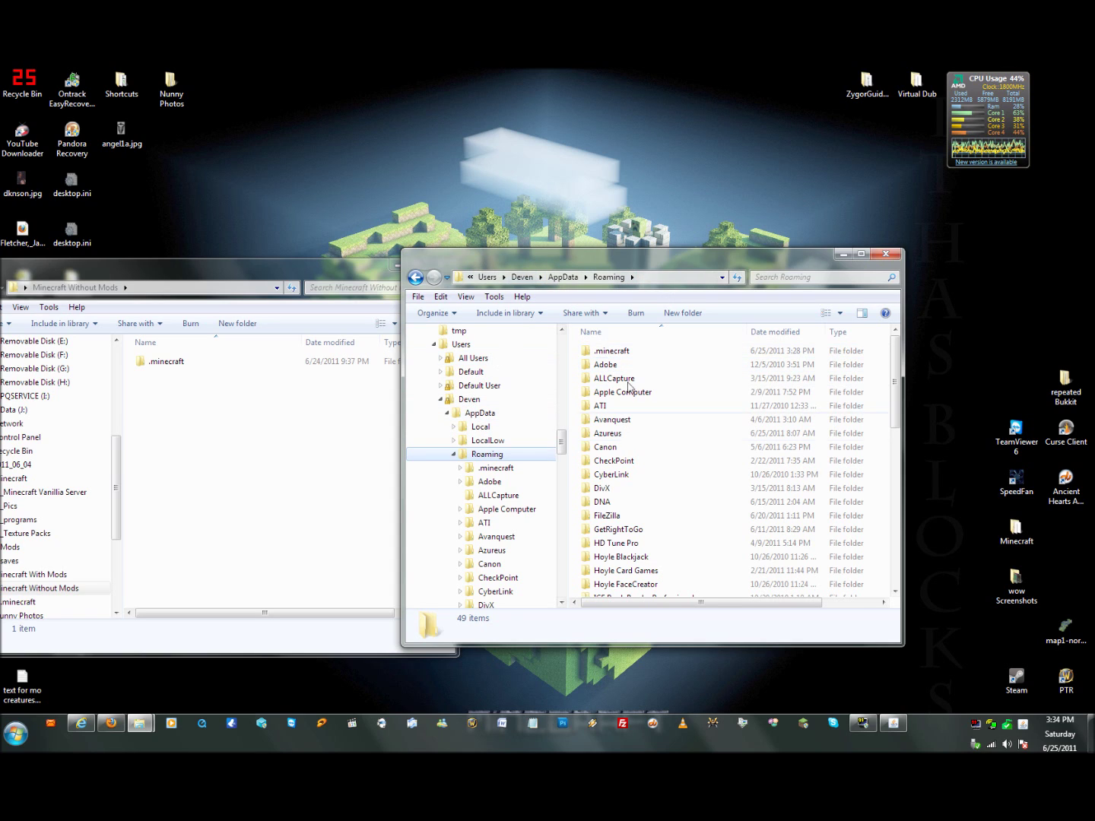
Turn on 'Show hidden files, folders, and drives' in Folder Options
{"action": "left_click", "coordinate": [498, 297]}
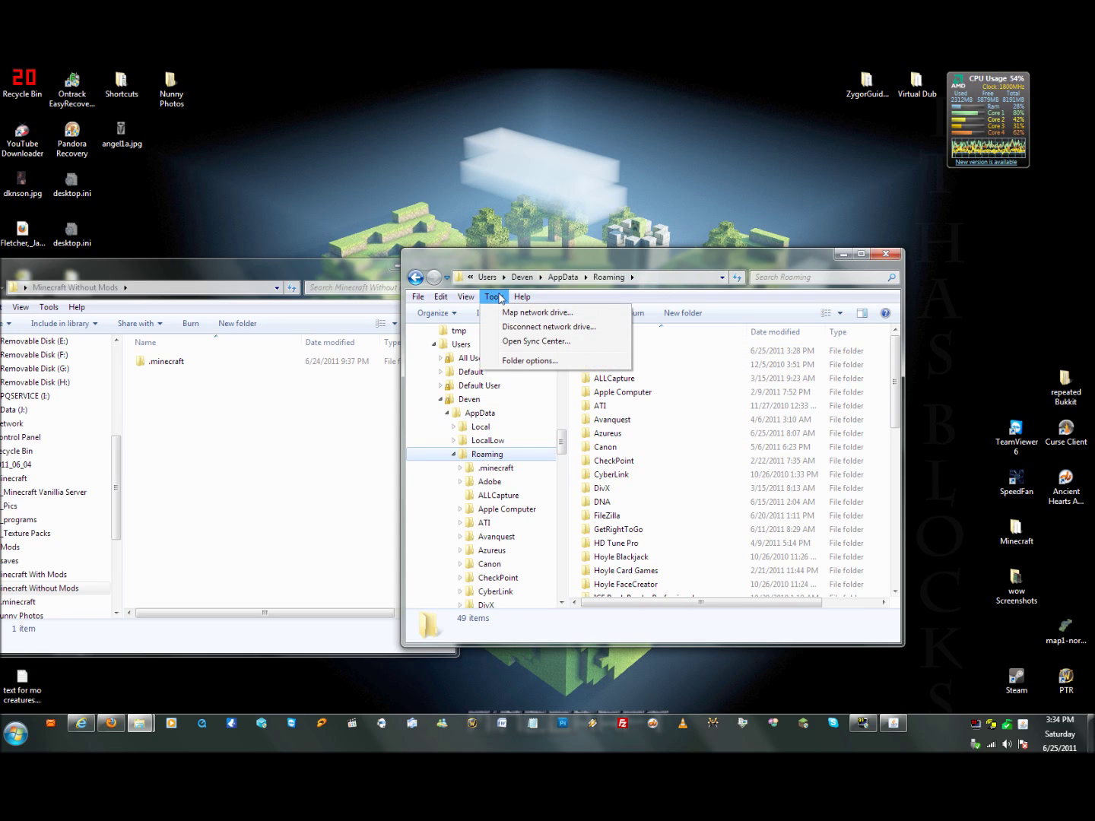
{"action": "left_click", "coordinate": [531, 360]}
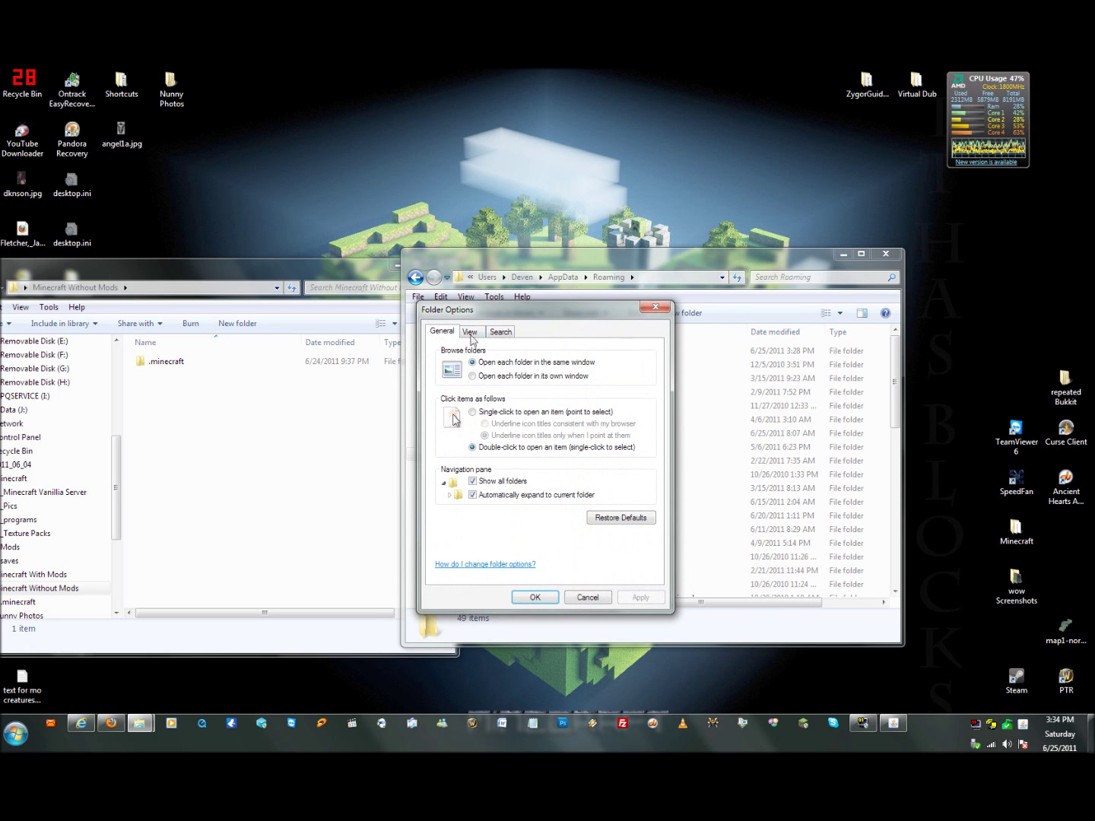
{"action": "left_click", "coordinate": [470, 331]}
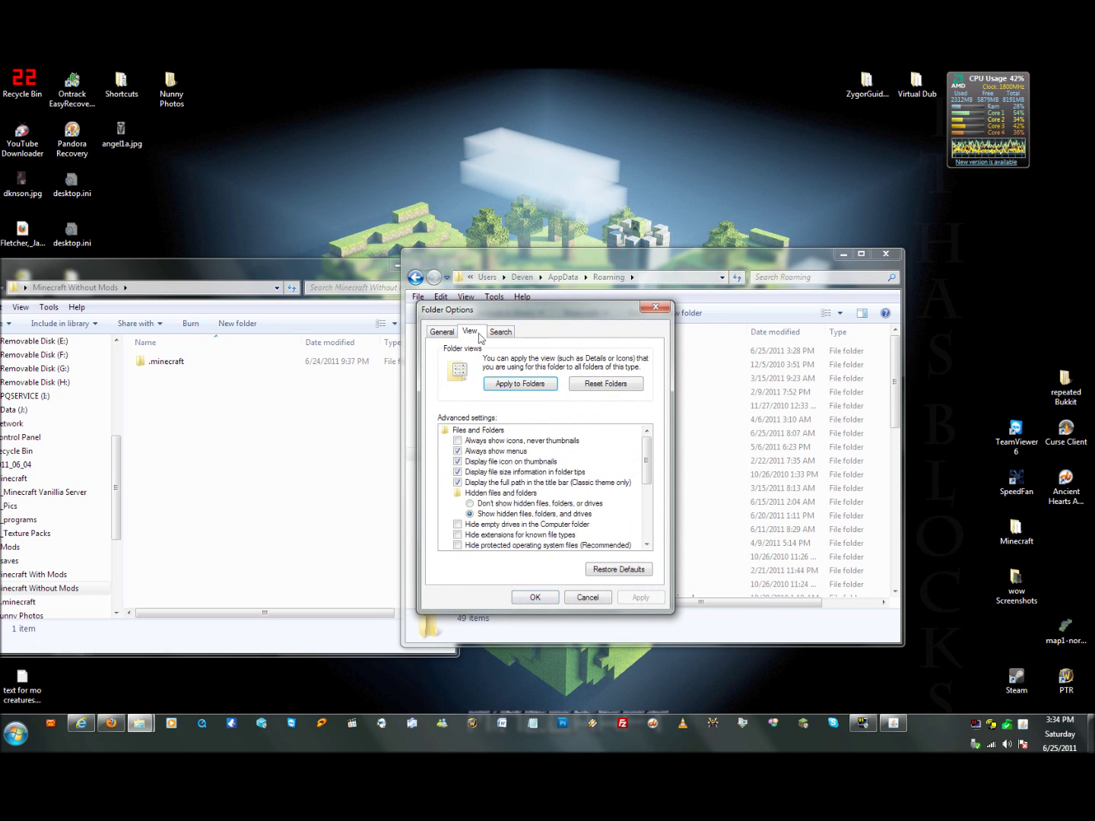
{"action": "left_click", "coordinate": [469, 514]}
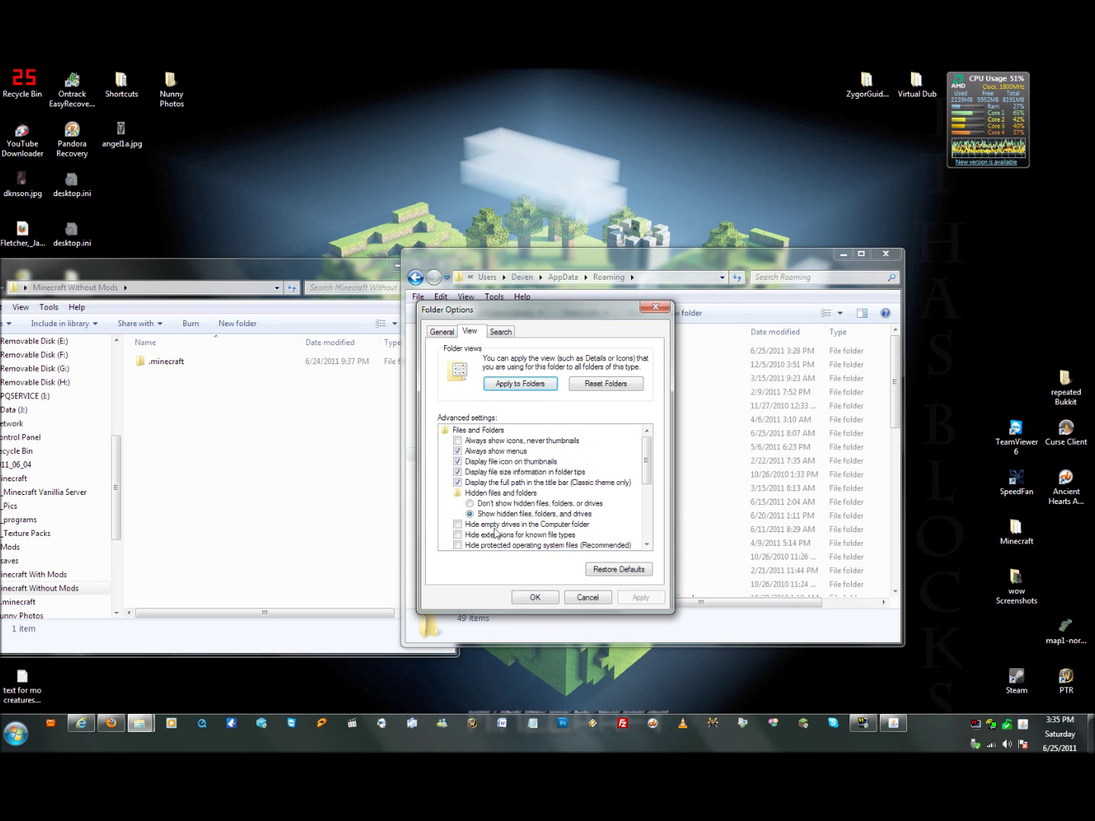
{"action": "scroll", "coordinate": [640, 471], "scroll_direction": "down", "scroll_amount": 2}
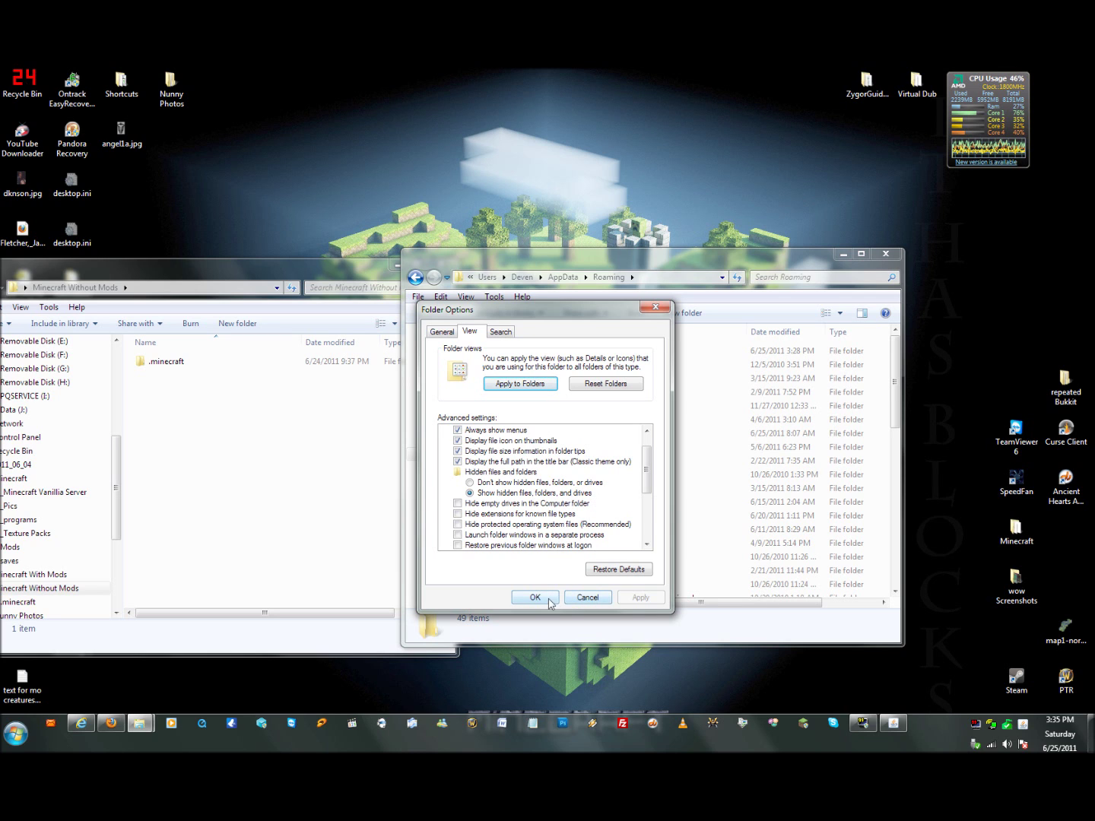
{"action": "left_click", "coordinate": [587, 598]}
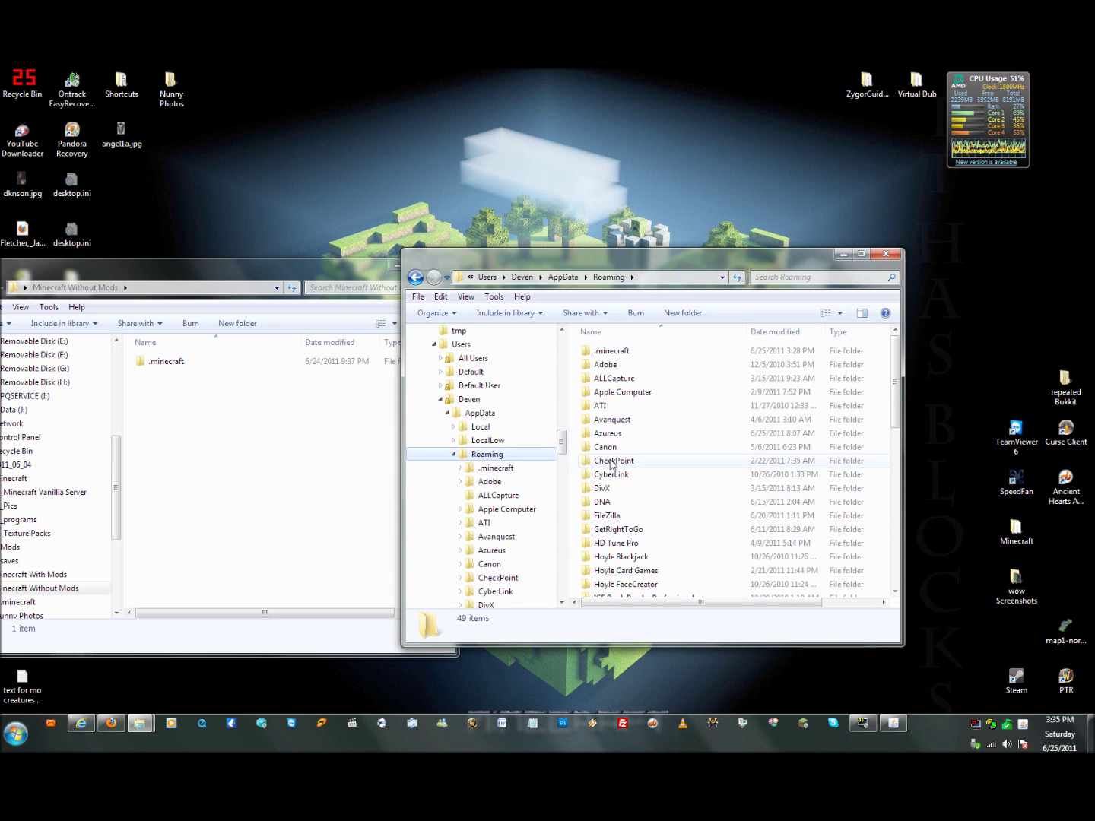
Scroll the Roaming list to the top and select the .minecraft folder
{"action": "left_click_drag", "start_coordinate": [897, 398], "coordinate": [913, 561]}
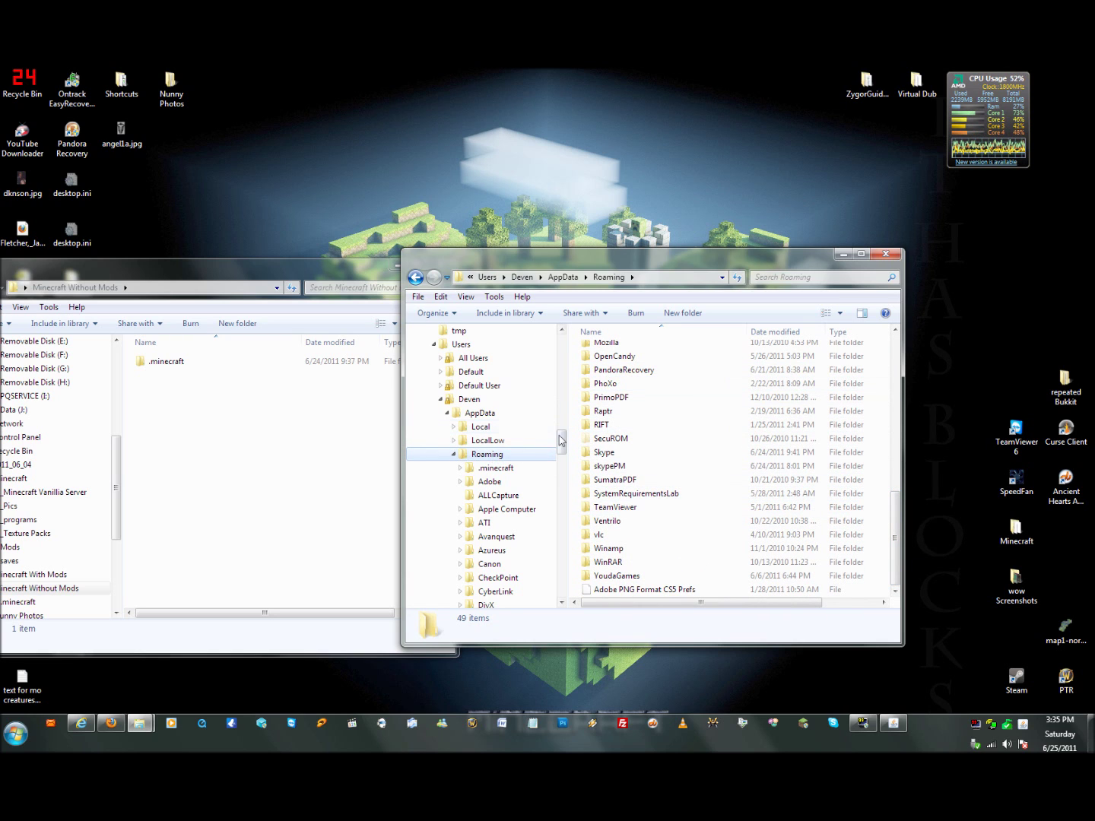
{"action": "left_click_drag", "start_coordinate": [562, 442], "coordinate": [563, 509]}
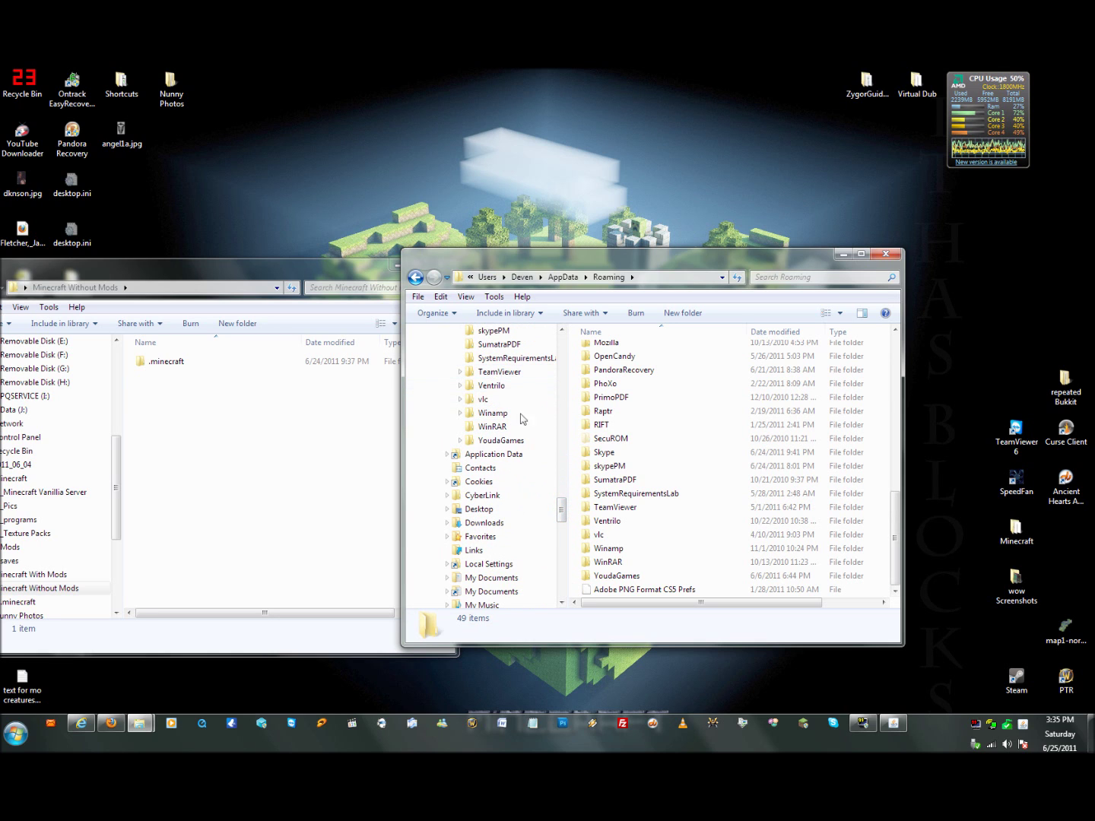
{"action": "left_click_drag", "start_coordinate": [563, 510], "coordinate": [574, 448]}
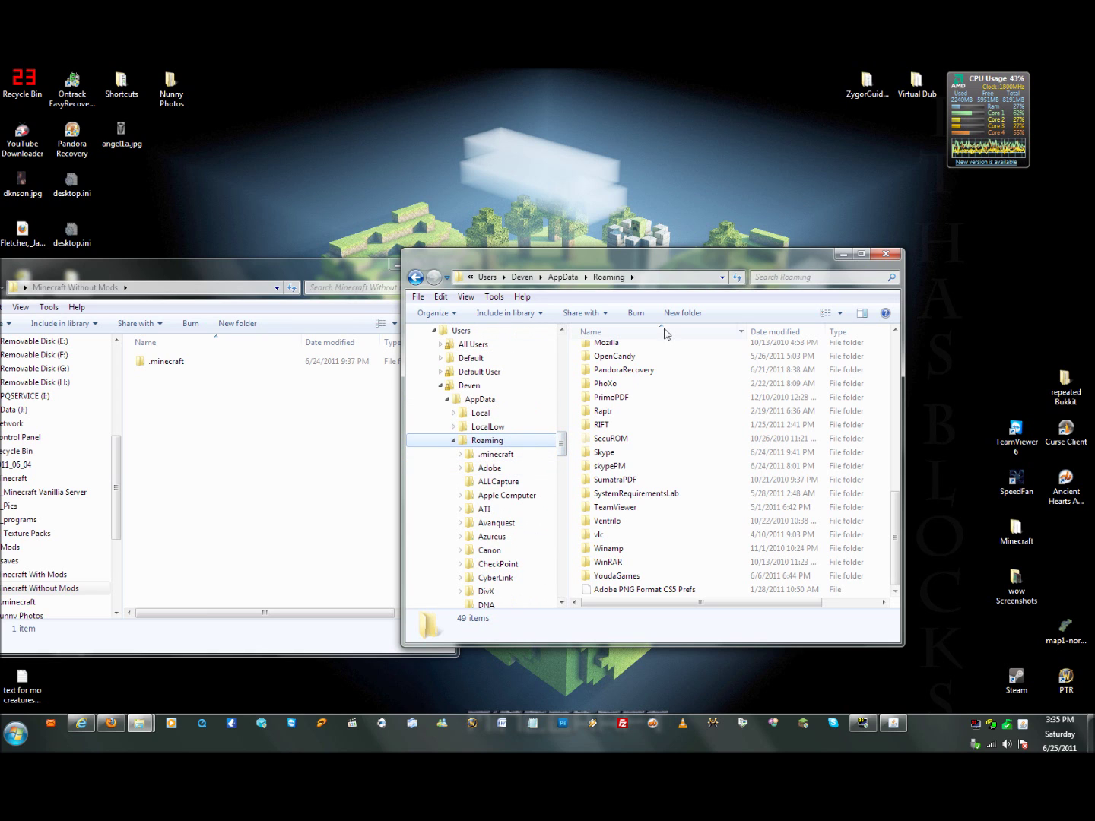
{"action": "left_click_drag", "start_coordinate": [901, 535], "coordinate": [902, 369]}
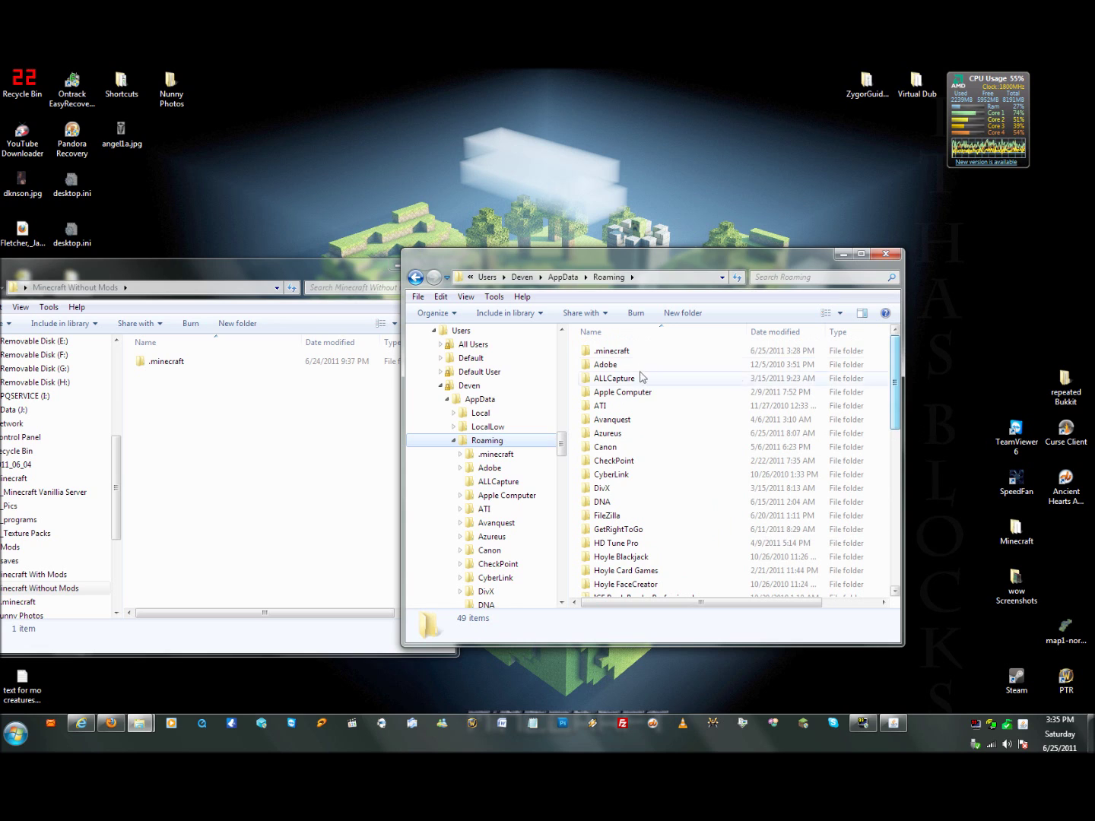
{"action": "left_click", "coordinate": [616, 352]}
Minimize the Minecraft Without Mods window to reveal the desktop
{"action": "left_click", "coordinate": [380, 297]}
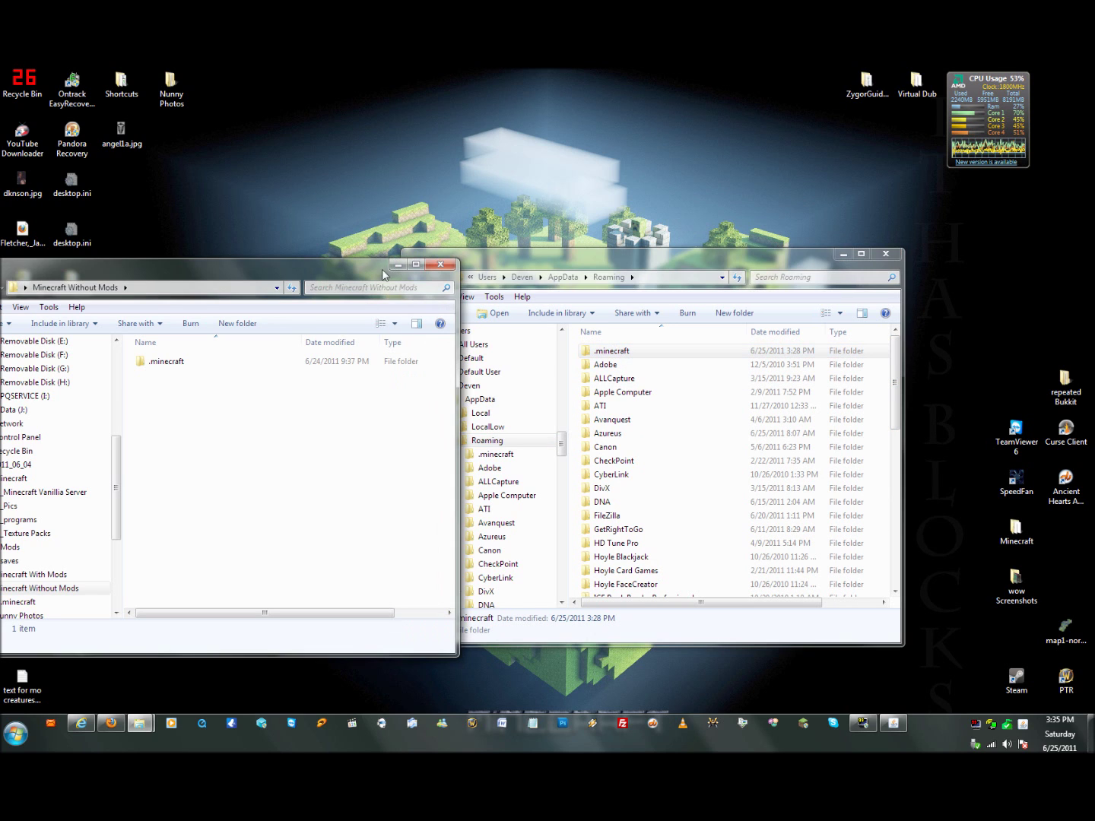
{"action": "left_click", "coordinate": [394, 263]}
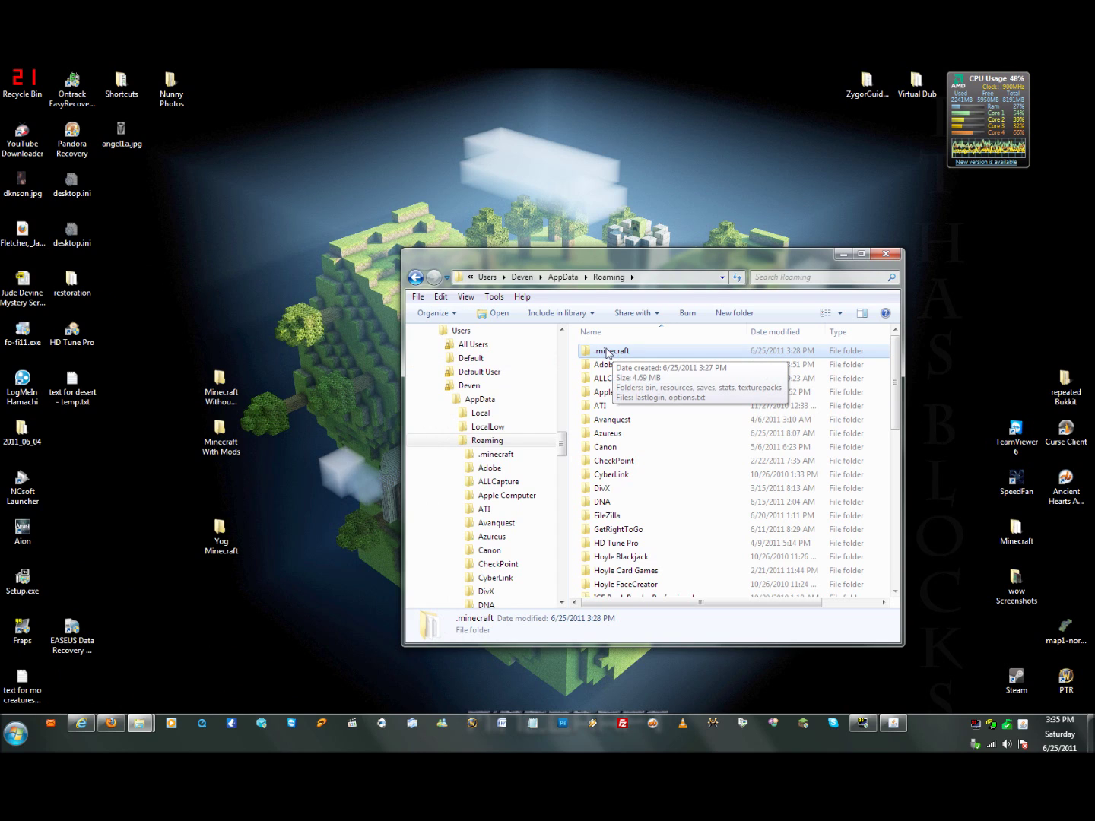
{"action": "left_click", "coordinate": [329, 477]}
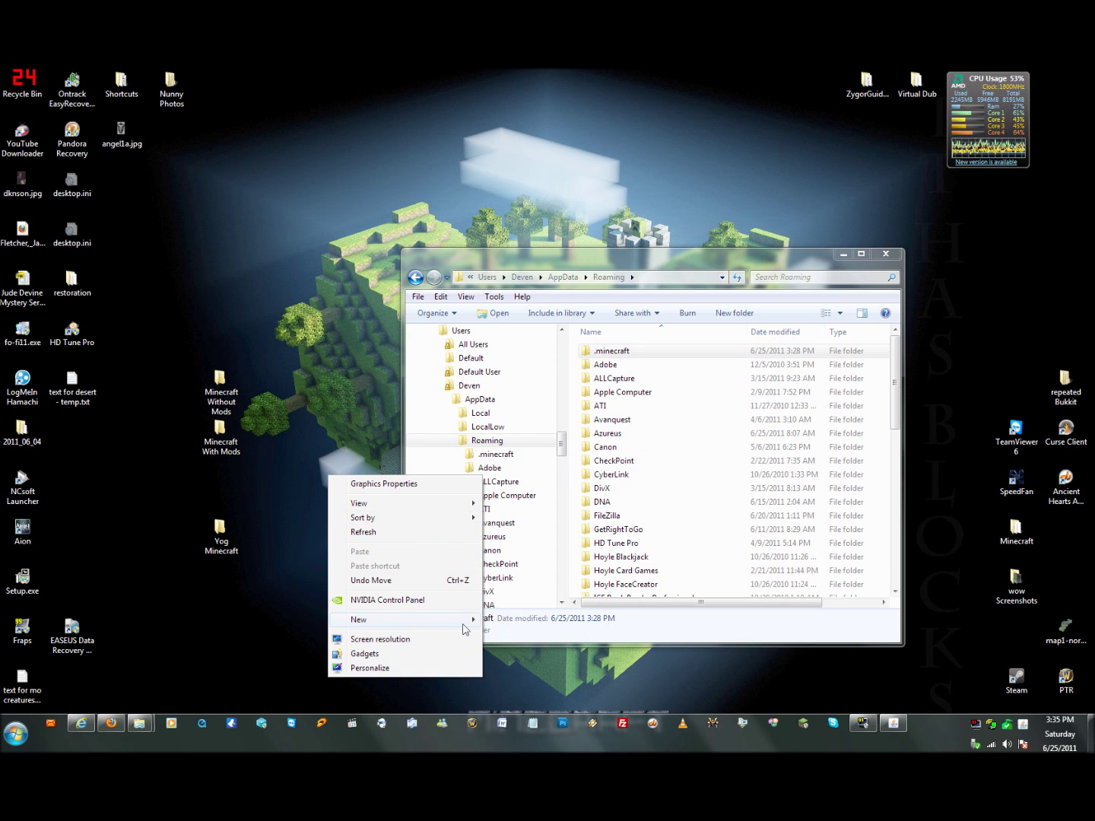
Create a new desktop folder named 'W-O mods yogbox', fixing typos in the name
{"action": "mouse_move", "coordinate": [462, 627]}
{"action": "left_click", "coordinate": [570, 426]}
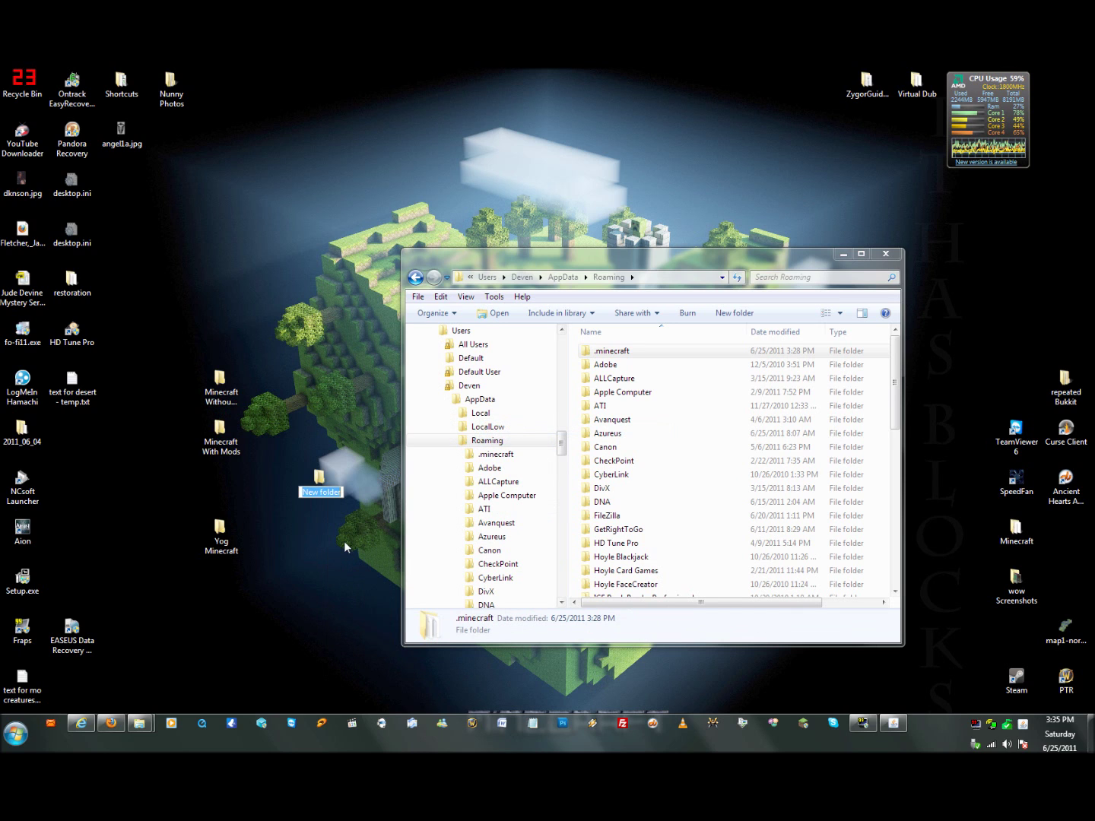
{"action": "type", "text": "W"}
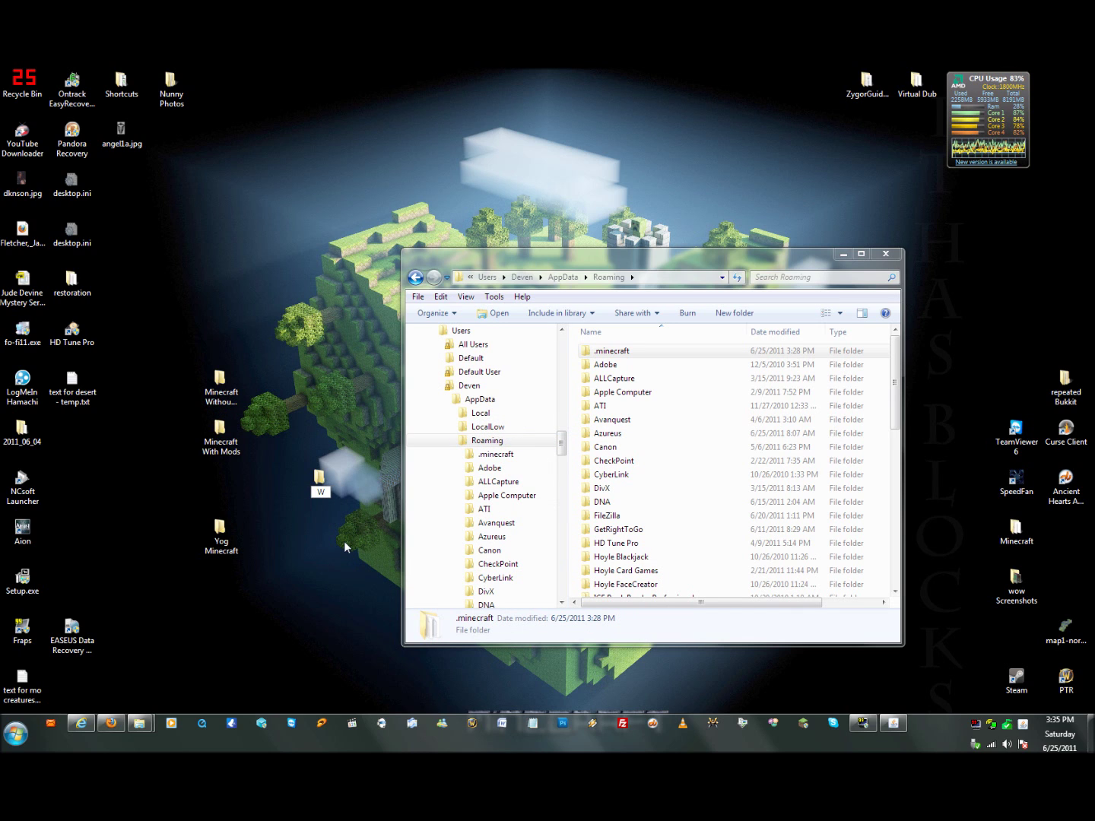
{"action": "type", "text": "-o"}
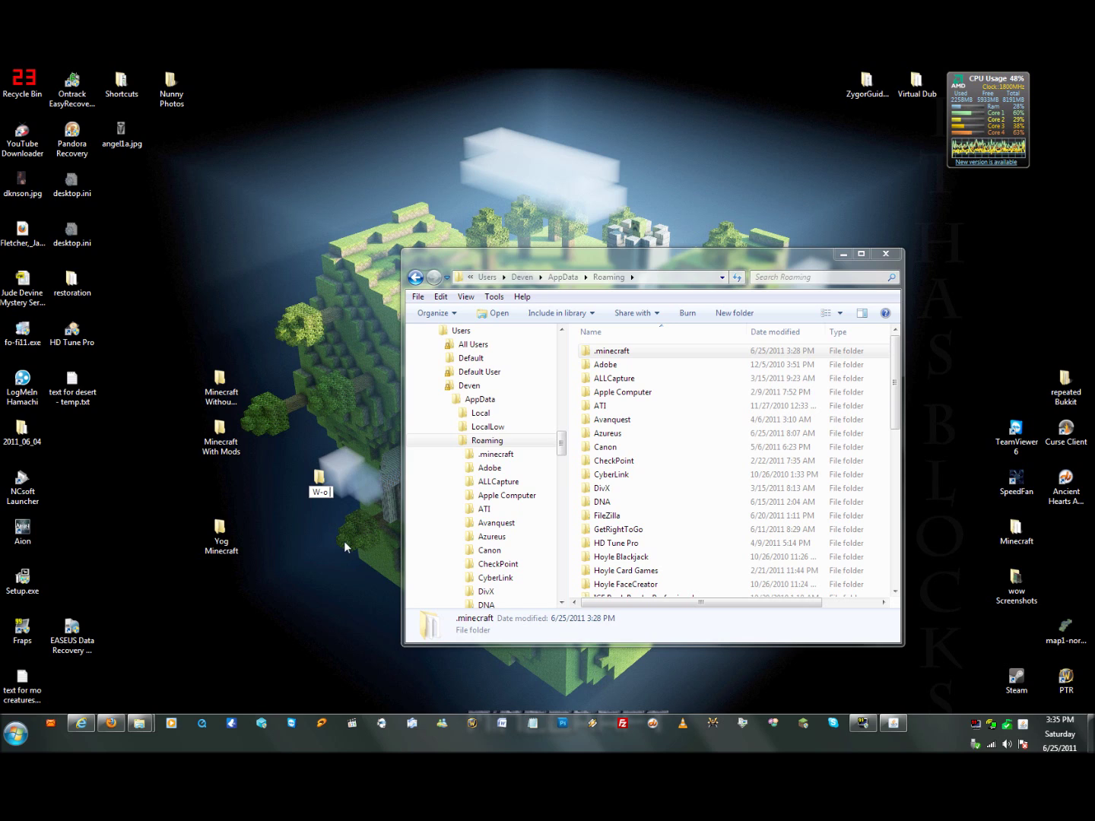
{"action": "type", "text": " mopds yogbox"}
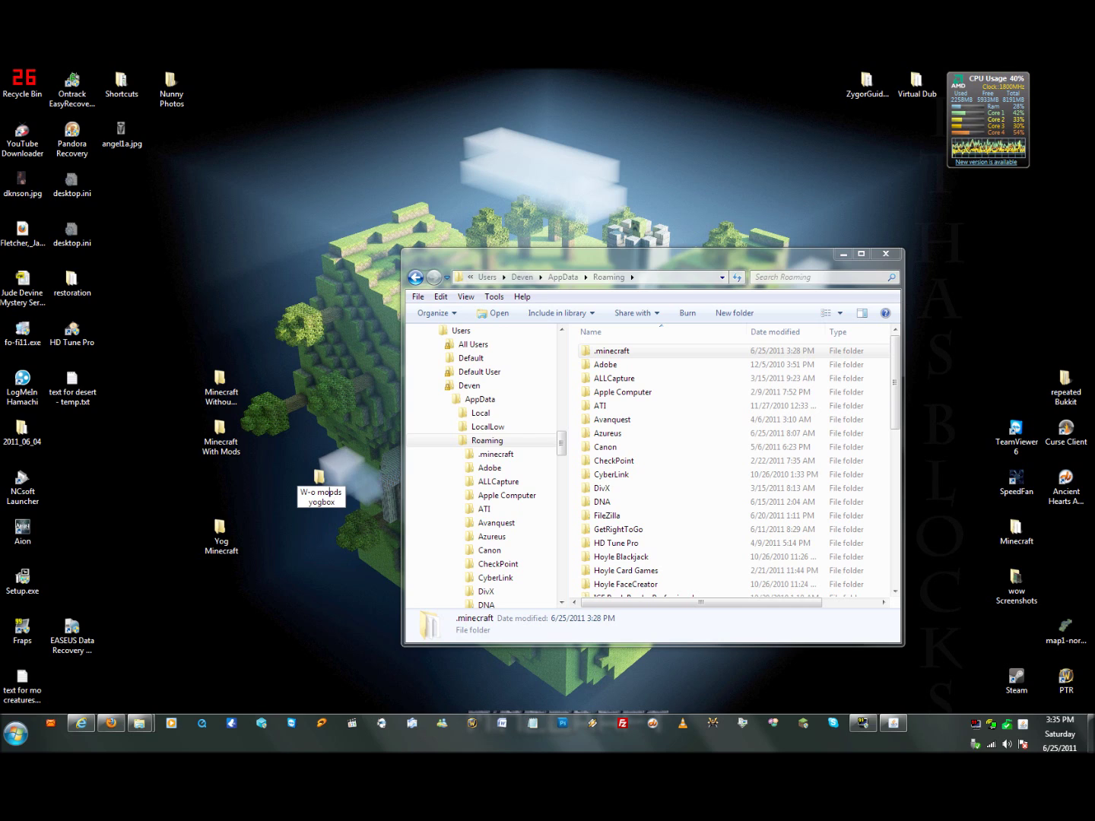
{"action": "key", "text": "BackSpace"}
{"action": "key", "text": "Delete"}
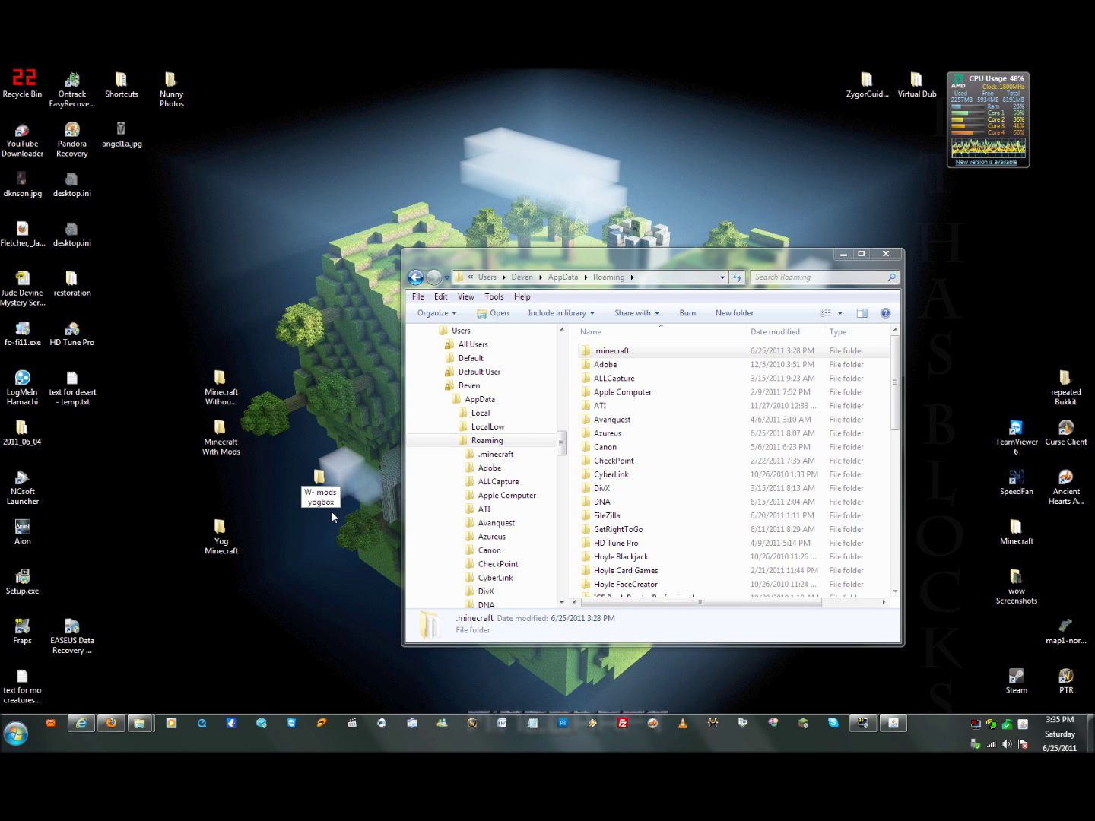
{"action": "type", "text": "O"}
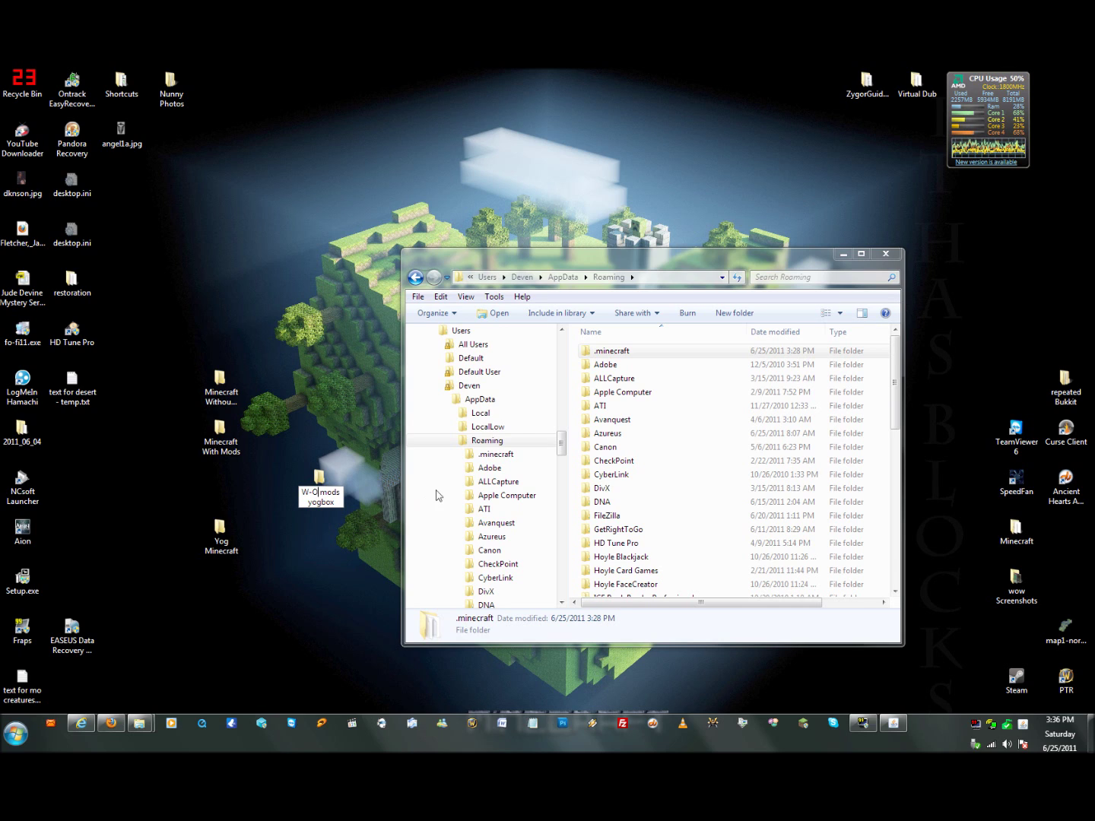
{"action": "key", "text": "Return"}
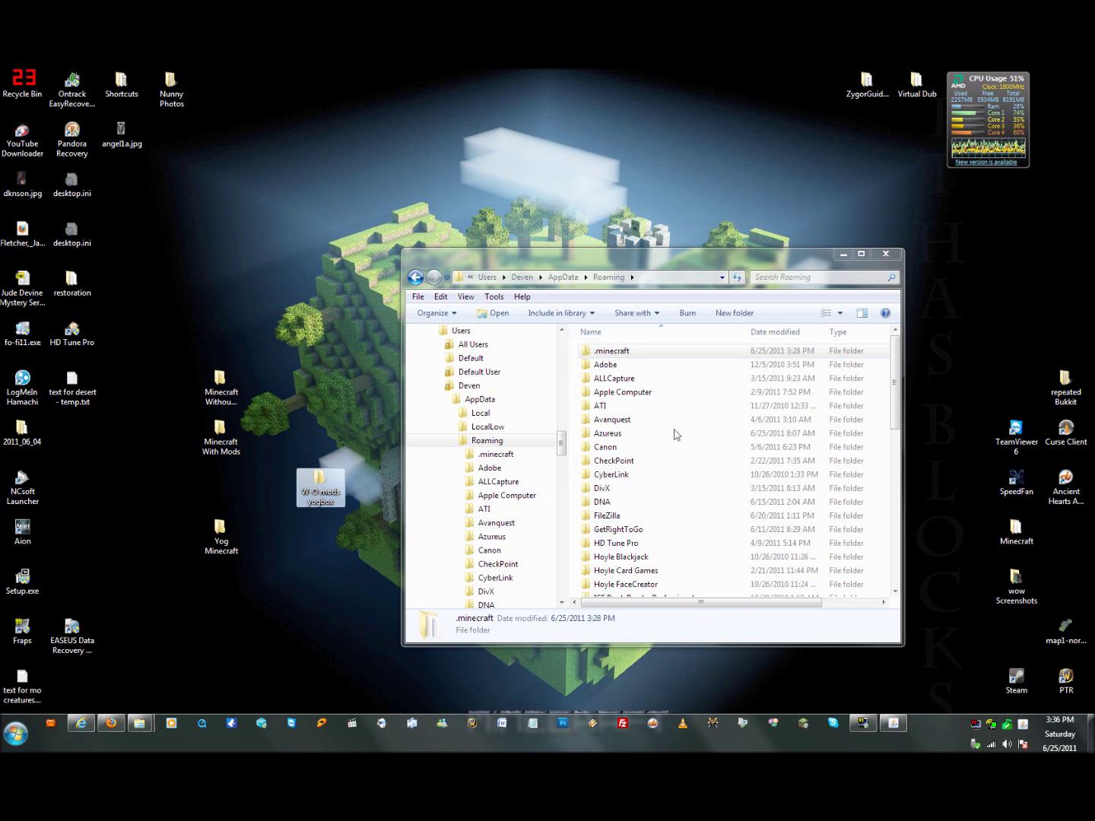
Bring the YogBox Installer forward and start installing the checked mods
{"action": "left_click", "coordinate": [894, 723]}
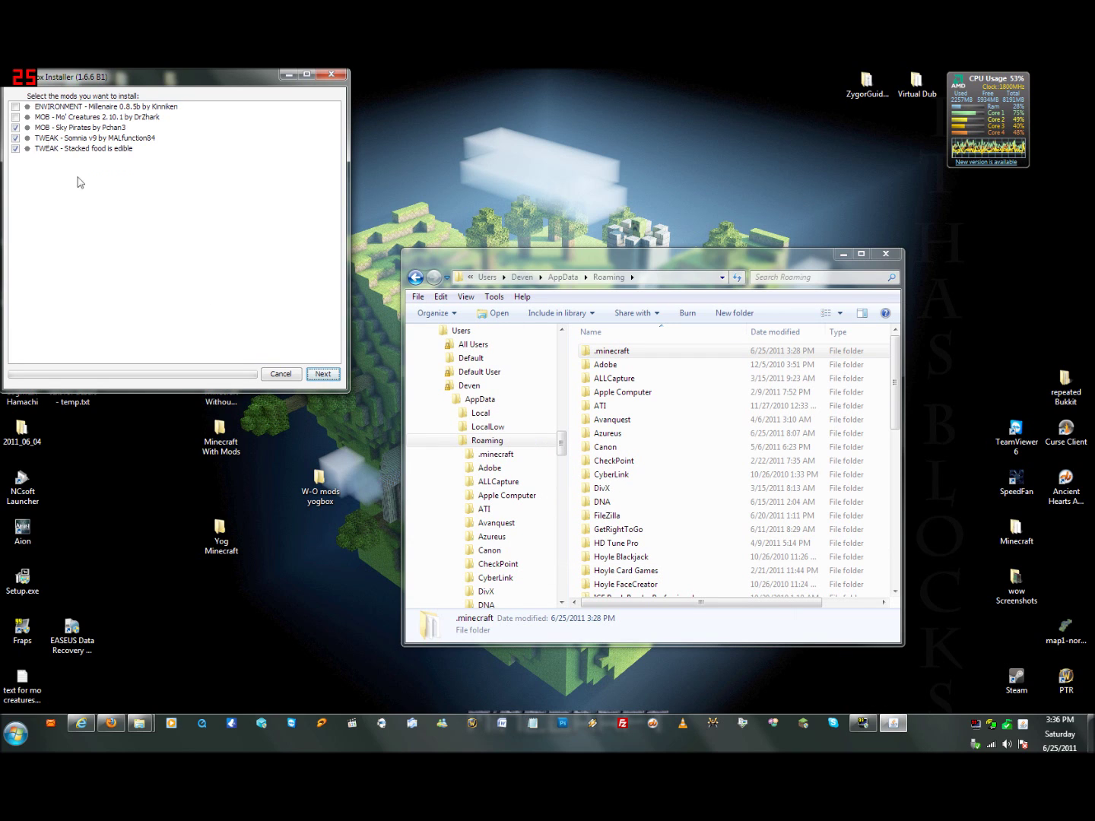
{"action": "left_click", "coordinate": [320, 374]}
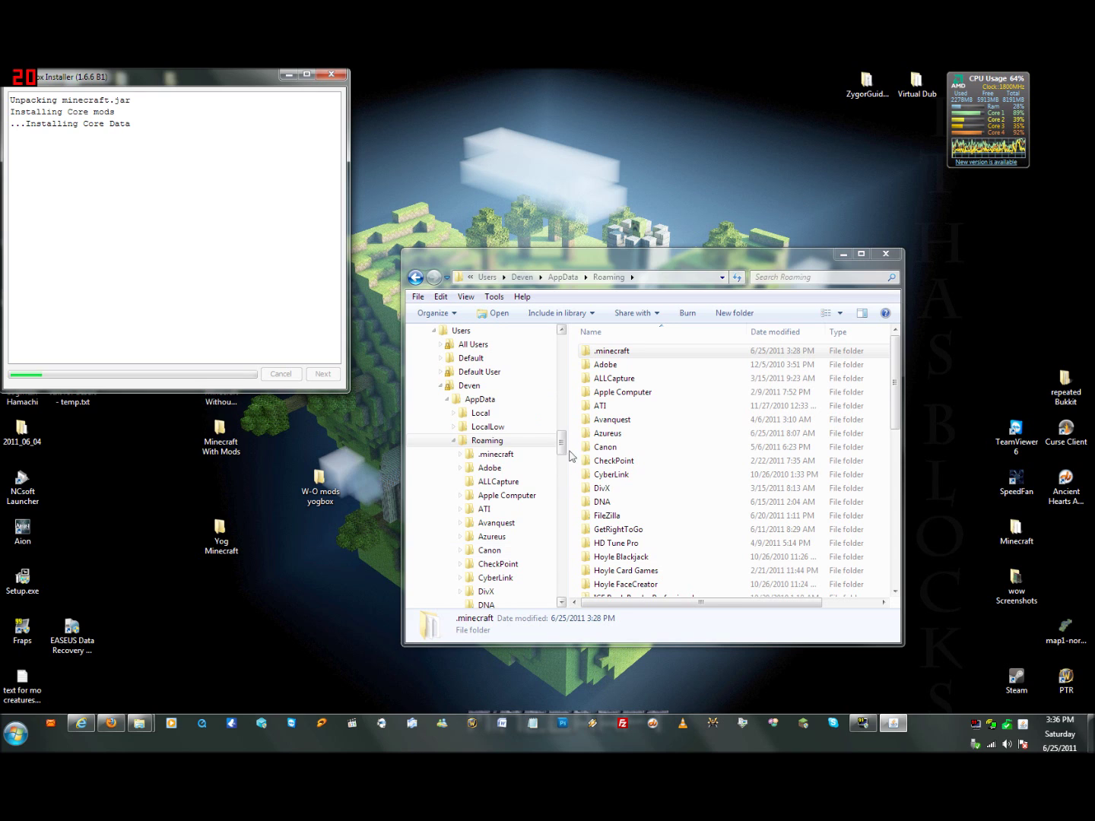
Open Credits.txt from the Yog Minecraft folder, scroll through it, and close Notepad
{"action": "left_click_drag", "start_coordinate": [565, 446], "coordinate": [566, 590]}
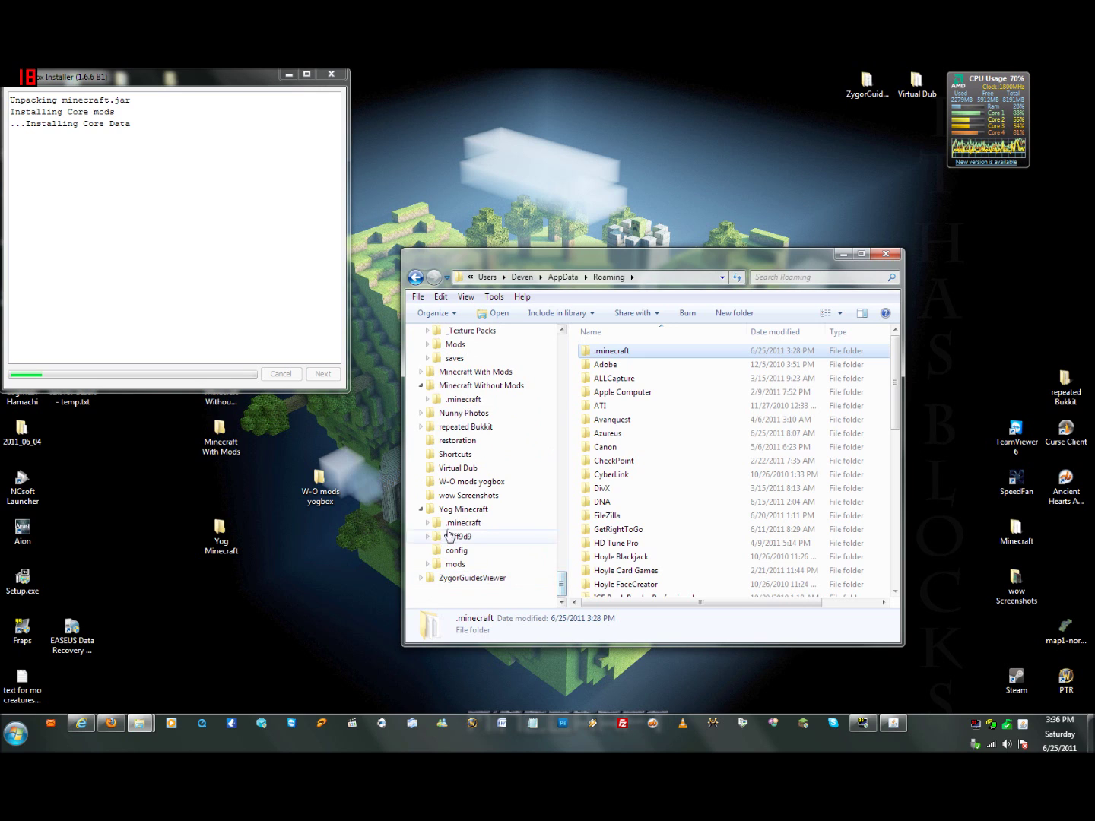
{"action": "left_click", "coordinate": [463, 510]}
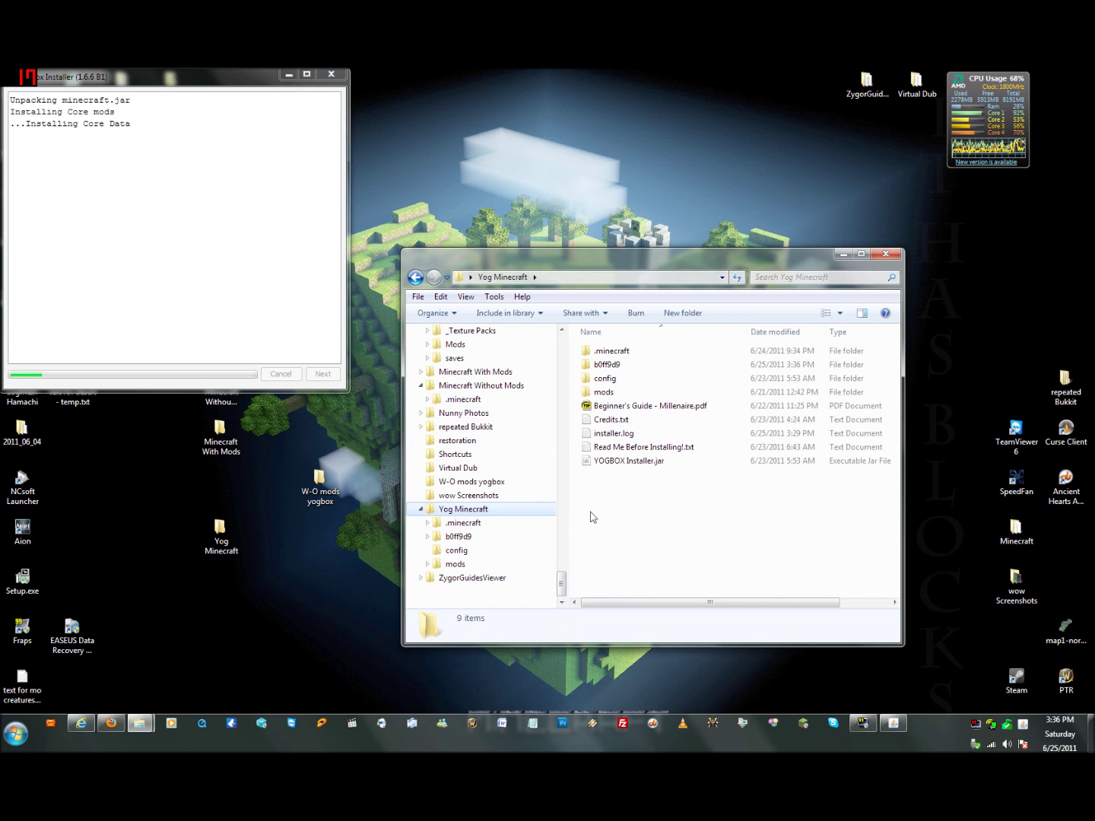
{"action": "double_click", "coordinate": [613, 420]}
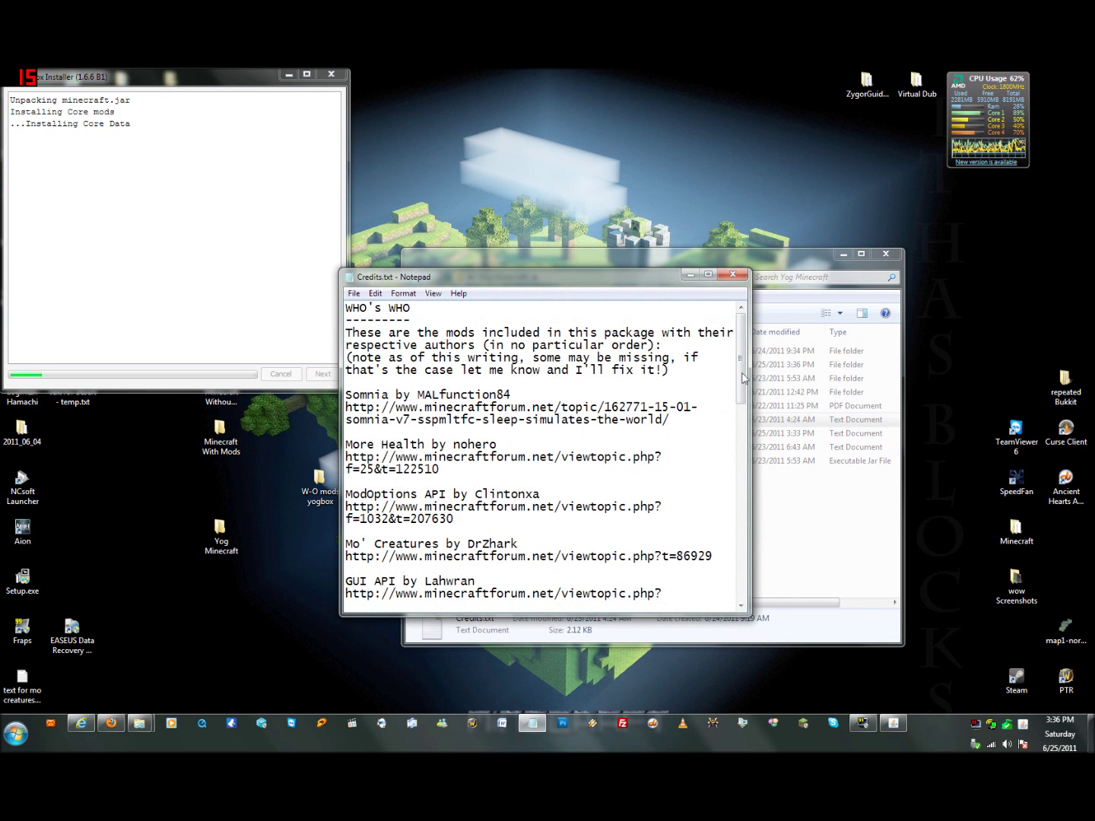
{"action": "left_click_drag", "start_coordinate": [740, 367], "coordinate": [743, 572]}
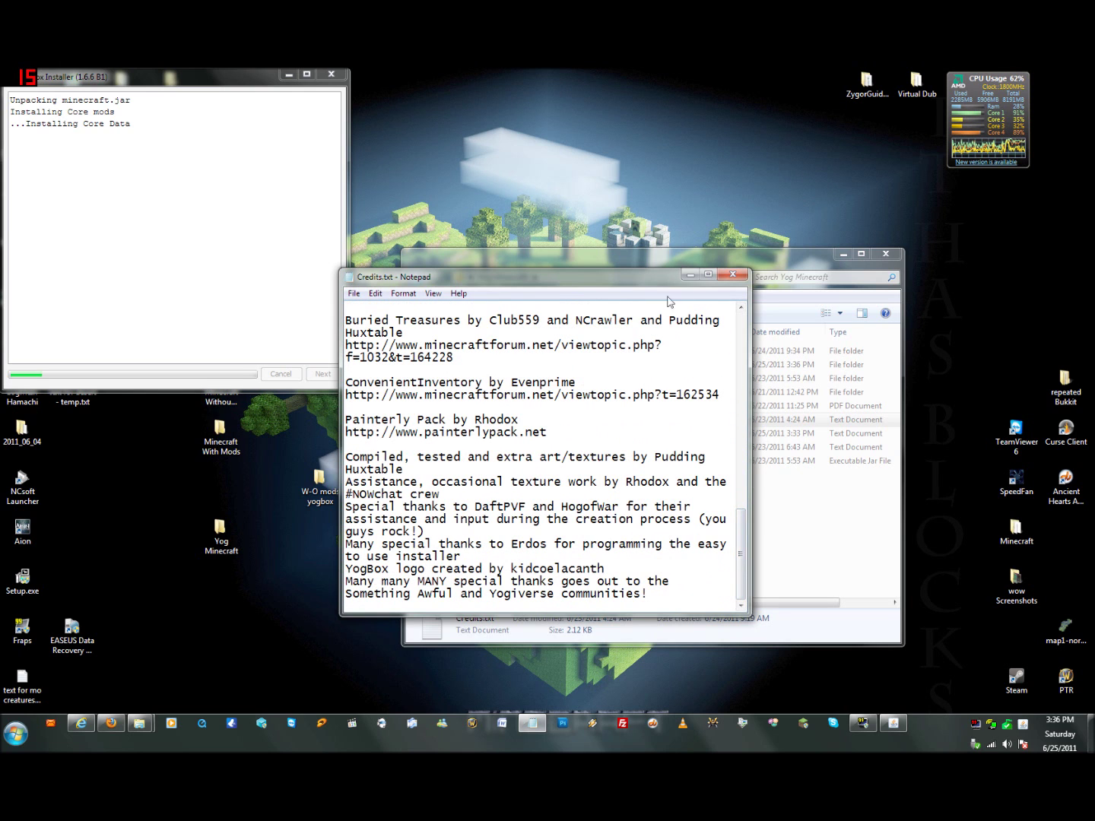
{"action": "left_click", "coordinate": [732, 277]}
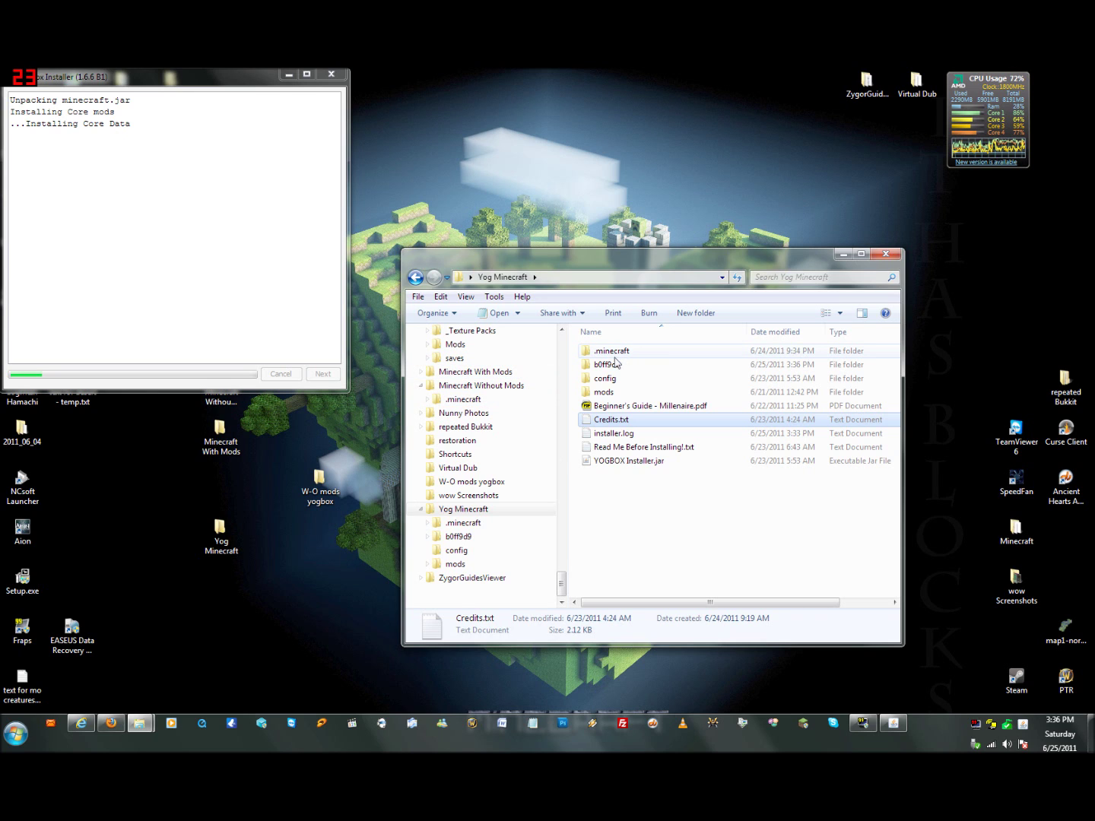
Return to the Roaming folder, select .minecraft, then select the W-O mods yogbox desktop folder
{"action": "left_click_drag", "start_coordinate": [561, 582], "coordinate": [559, 452]}
{"action": "left_click", "coordinate": [486, 454]}
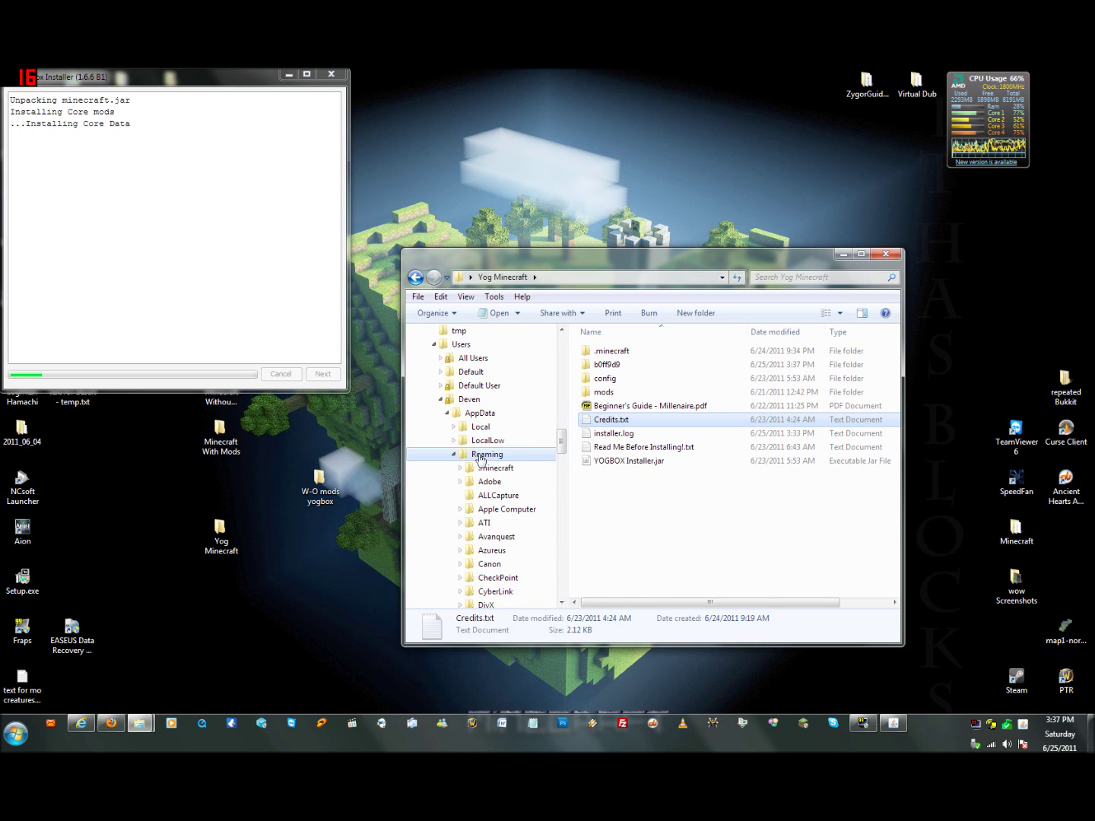
{"action": "left_click", "coordinate": [619, 354]}
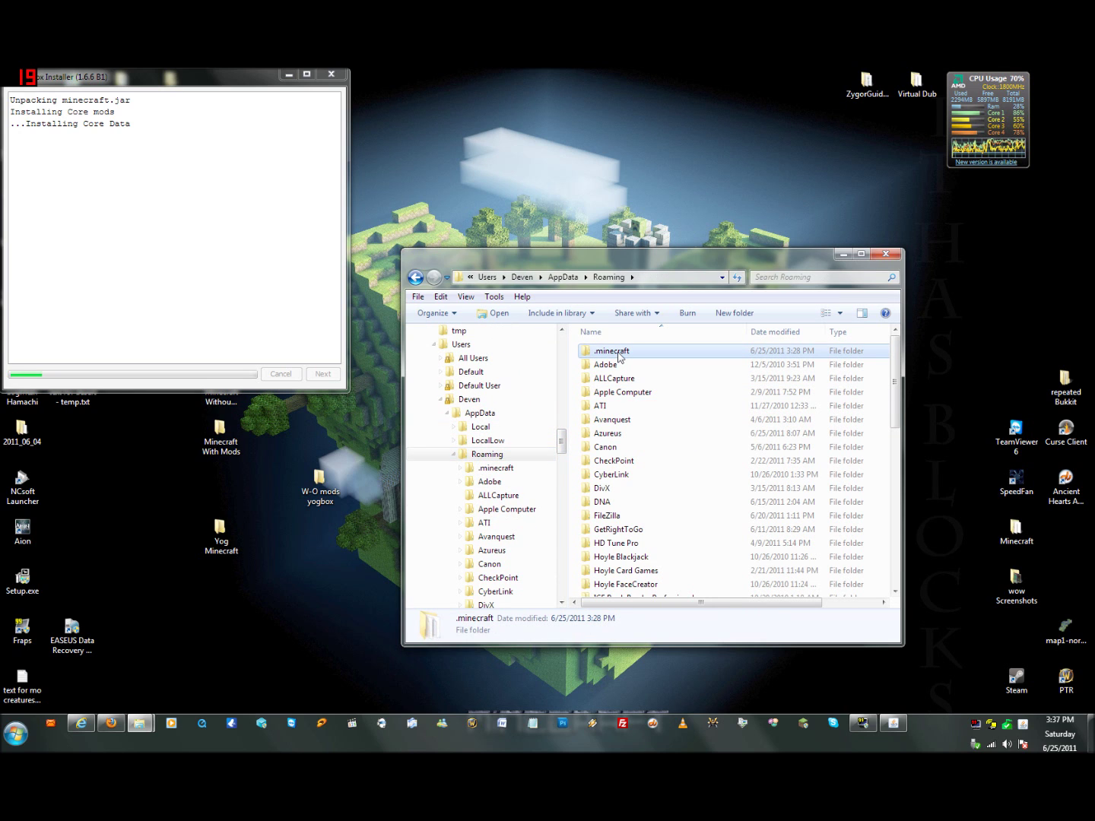
{"action": "left_click", "coordinate": [313, 500]}
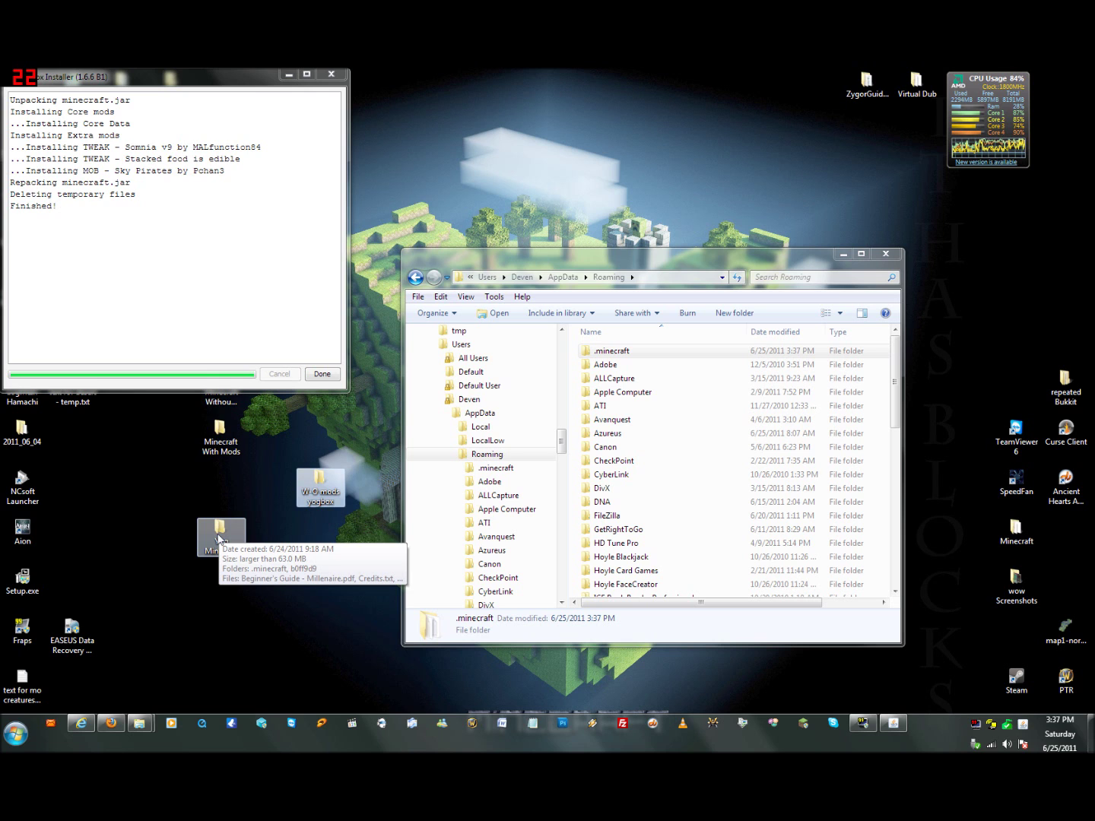
{"action": "left_click", "coordinate": [81, 722]}
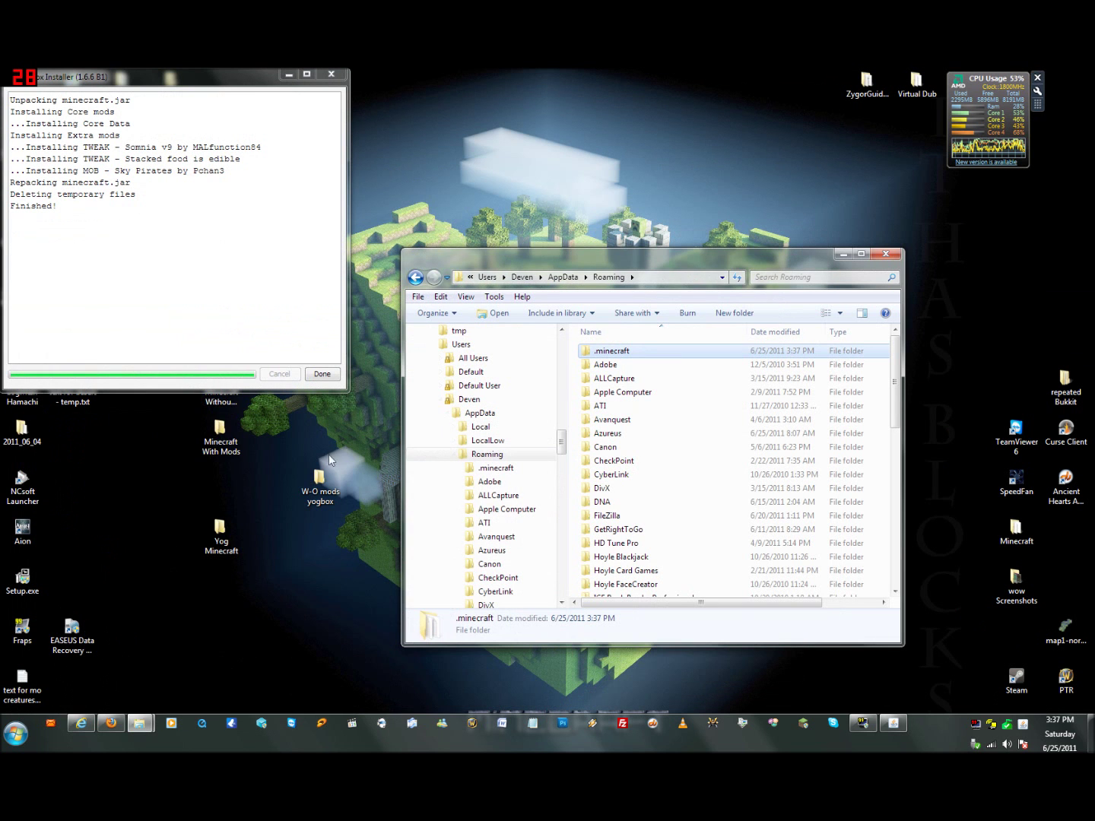
Close the finished installer, log in to Minecraft and start a new singleplayer world
{"action": "left_click", "coordinate": [323, 374]}
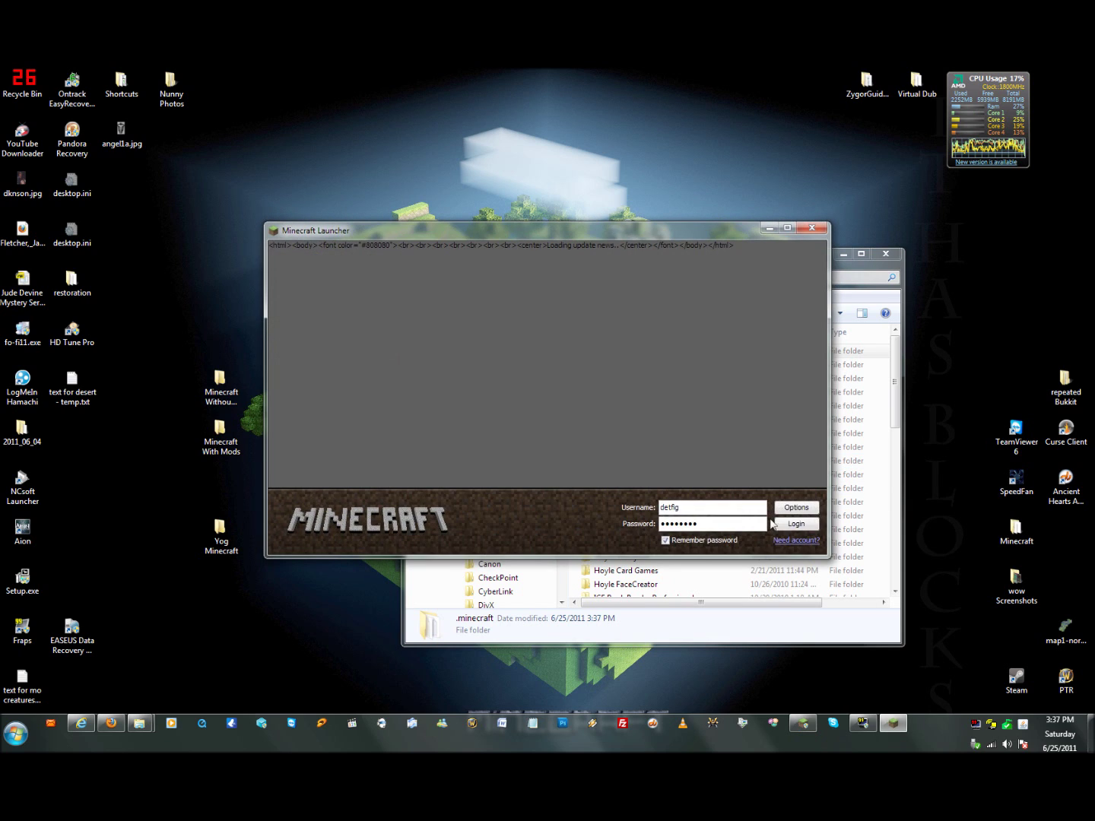
{"action": "left_click", "coordinate": [796, 528]}
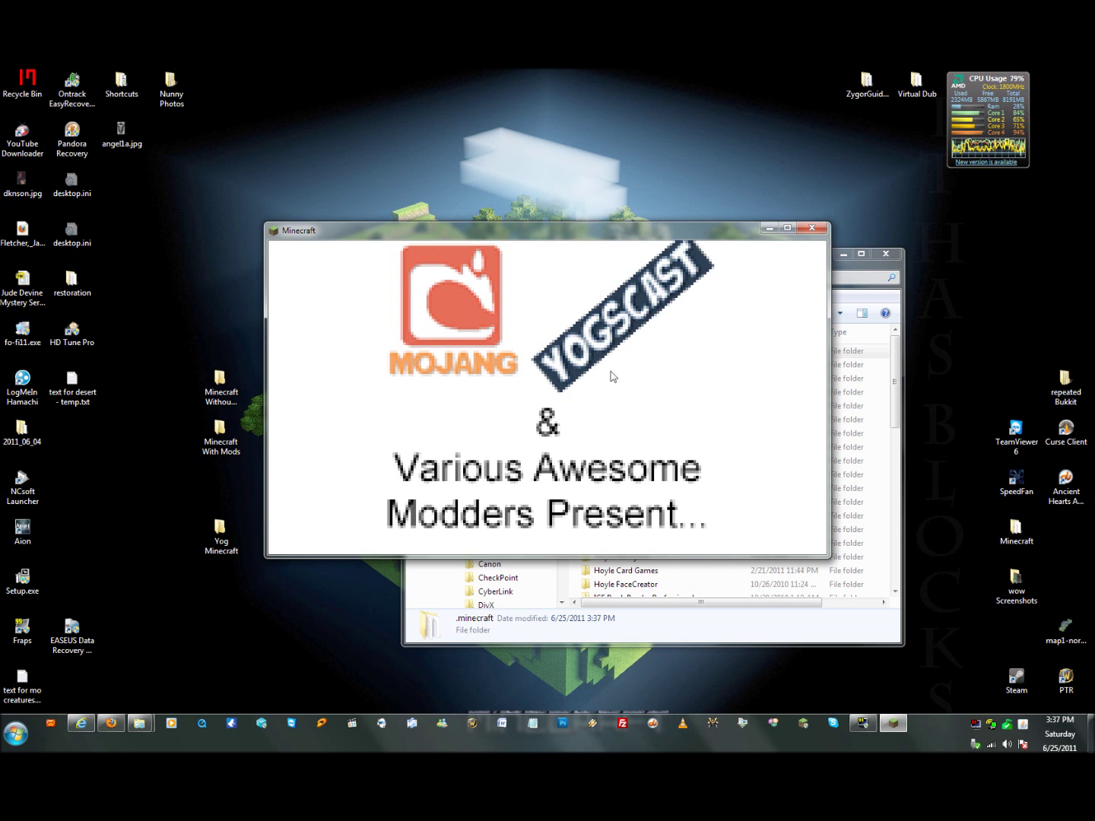
{"action": "left_click", "coordinate": [544, 392]}
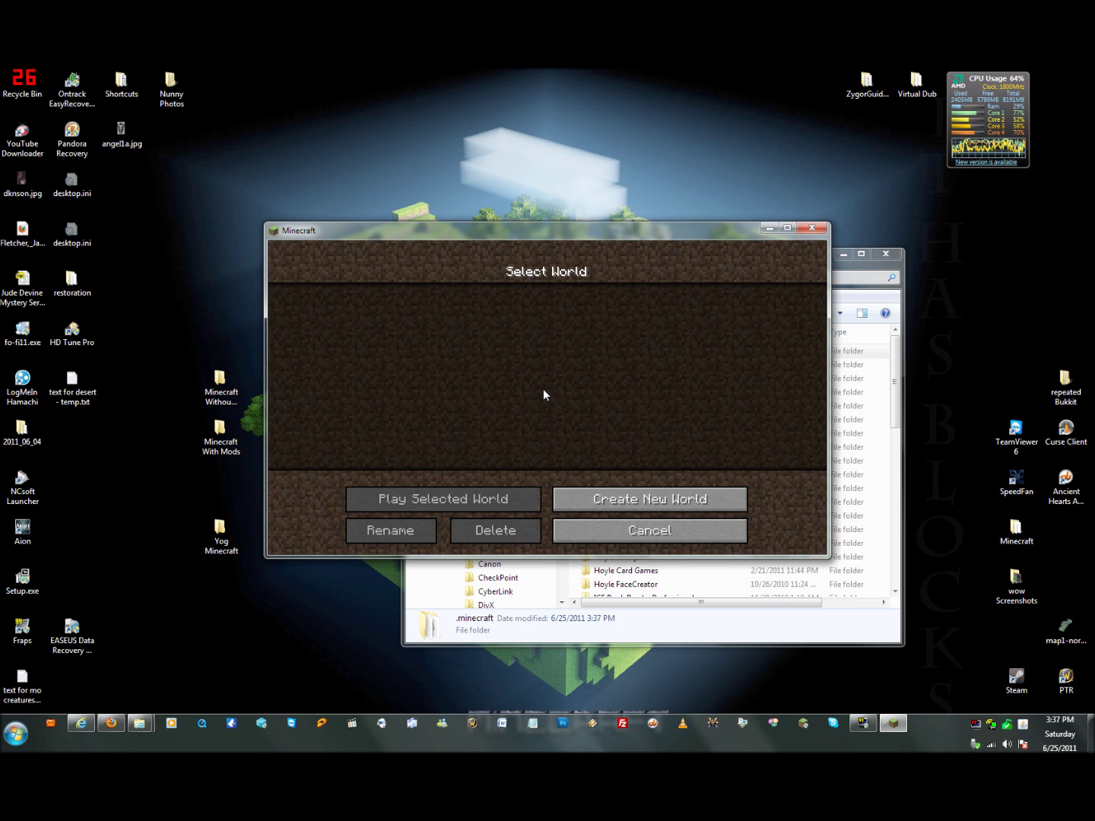
{"action": "left_click", "coordinate": [608, 502]}
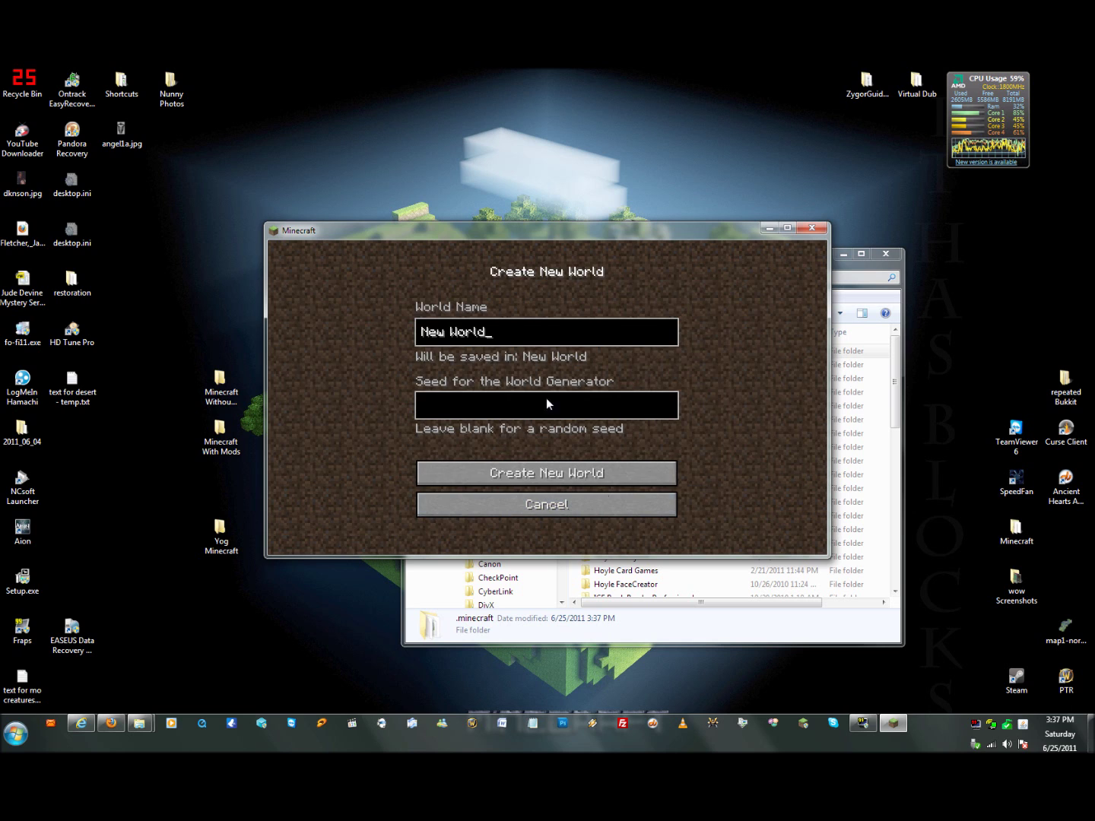
Name the world 'Yogbox2', enter seed 'Yogbox' and generate it
{"action": "key", "text": "BackSpace"}
{"action": "key", "text": "BackSpace"}
{"action": "key", "text": "BackSpace"}
{"action": "key", "text": "BackSpace"}
{"action": "key", "text": "BackSpace"}
{"action": "key", "text": "BackSpace"}
{"action": "key", "text": "BackSpace"}
{"action": "key", "text": "BackSpace"}
{"action": "key", "text": "BackSpace"}
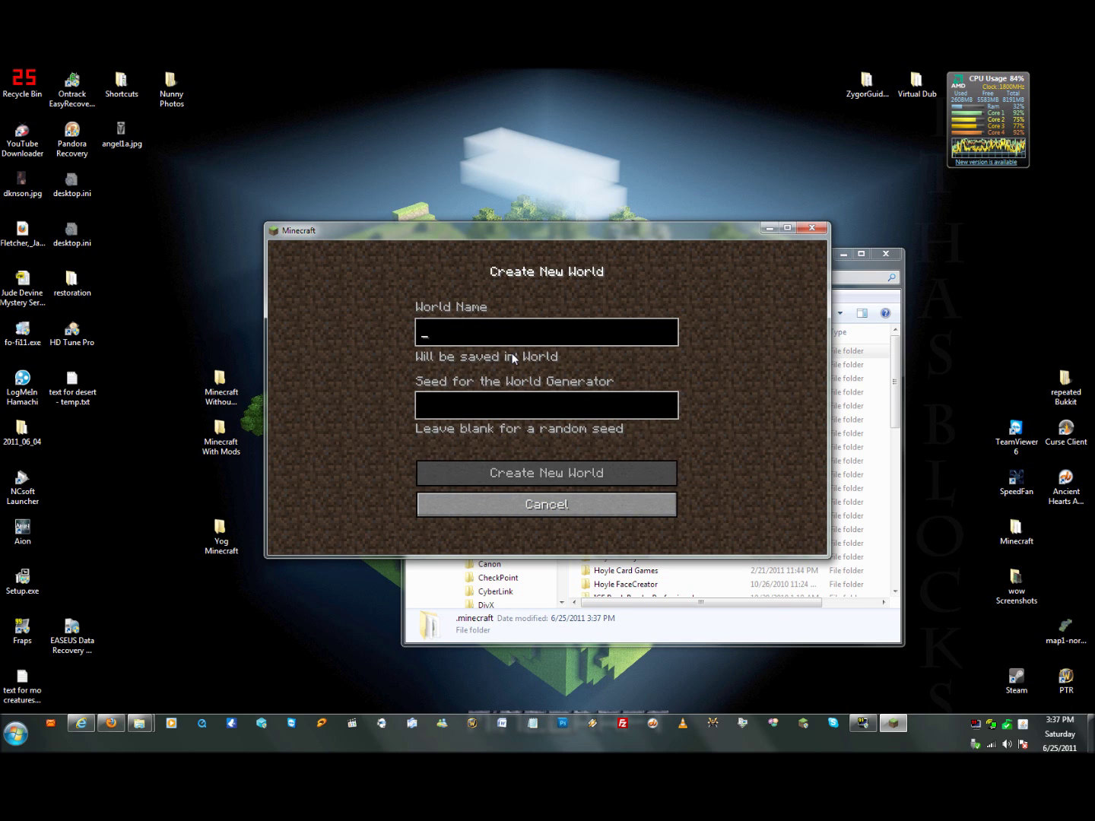
{"action": "type", "text": "Yogbox2"}
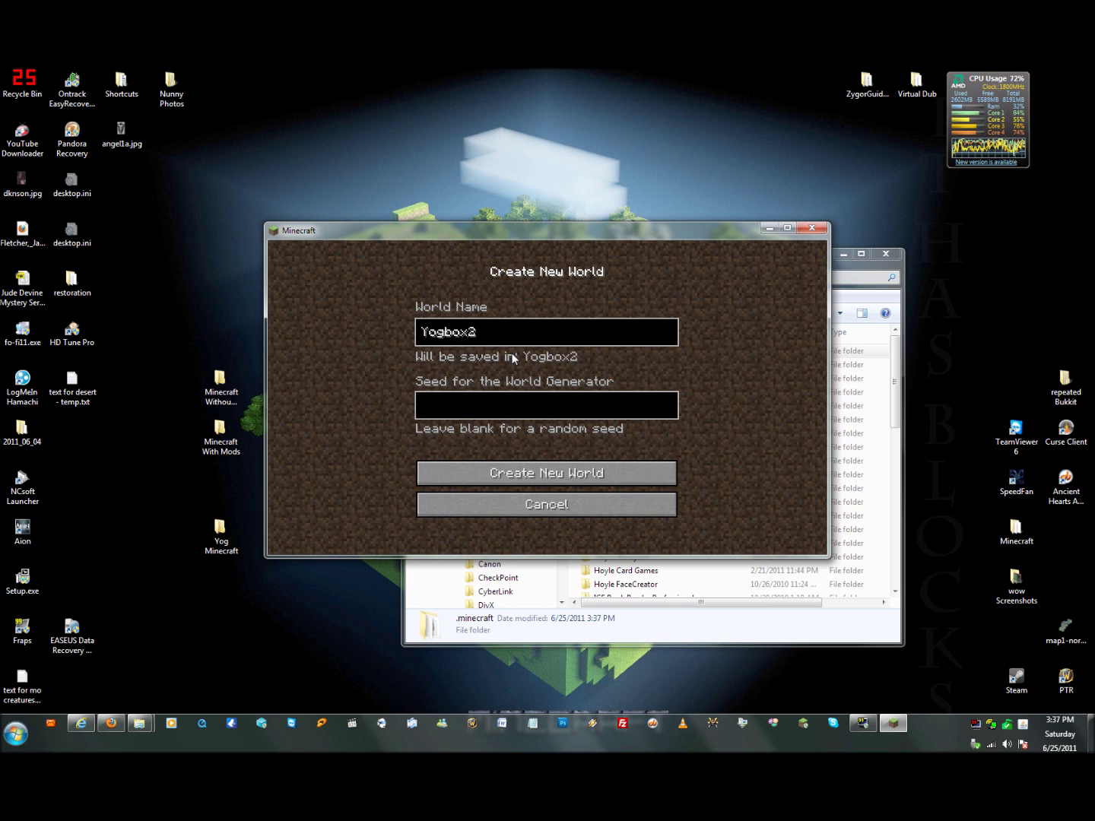
{"action": "left_click", "coordinate": [468, 406]}
{"action": "type", "text": "Yogbox"}
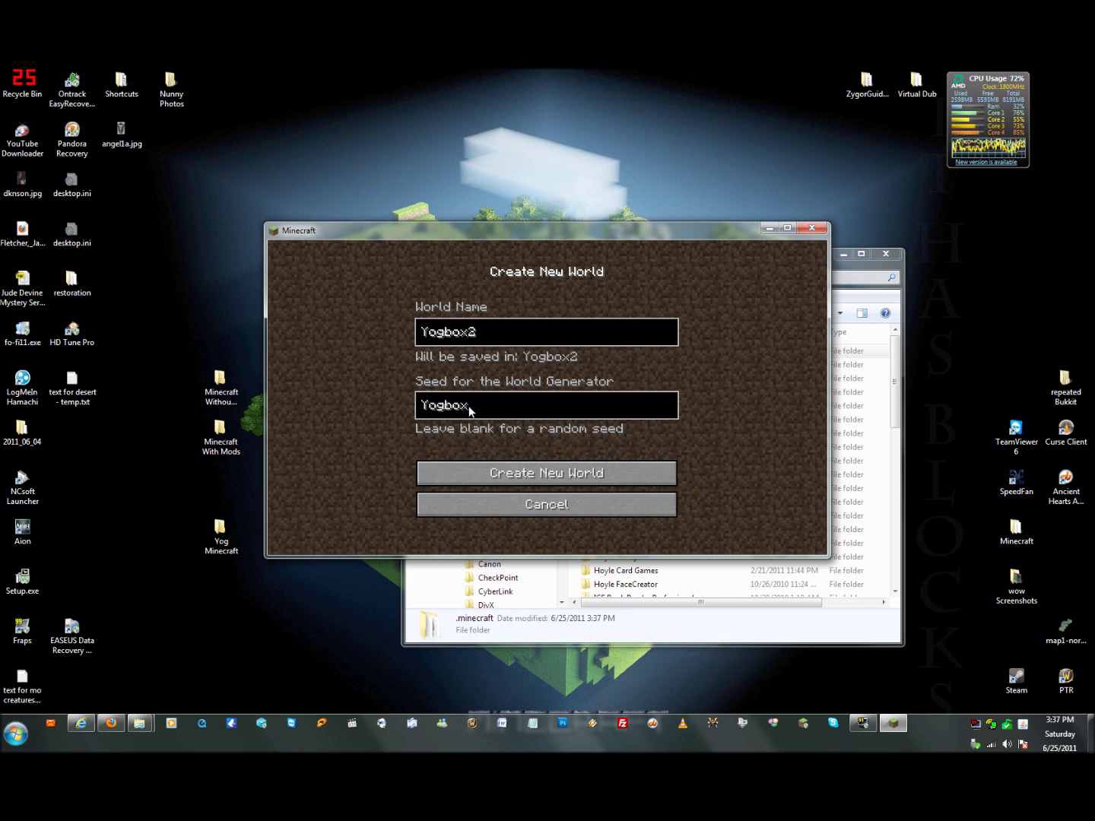
{"action": "left_click", "coordinate": [579, 481]}
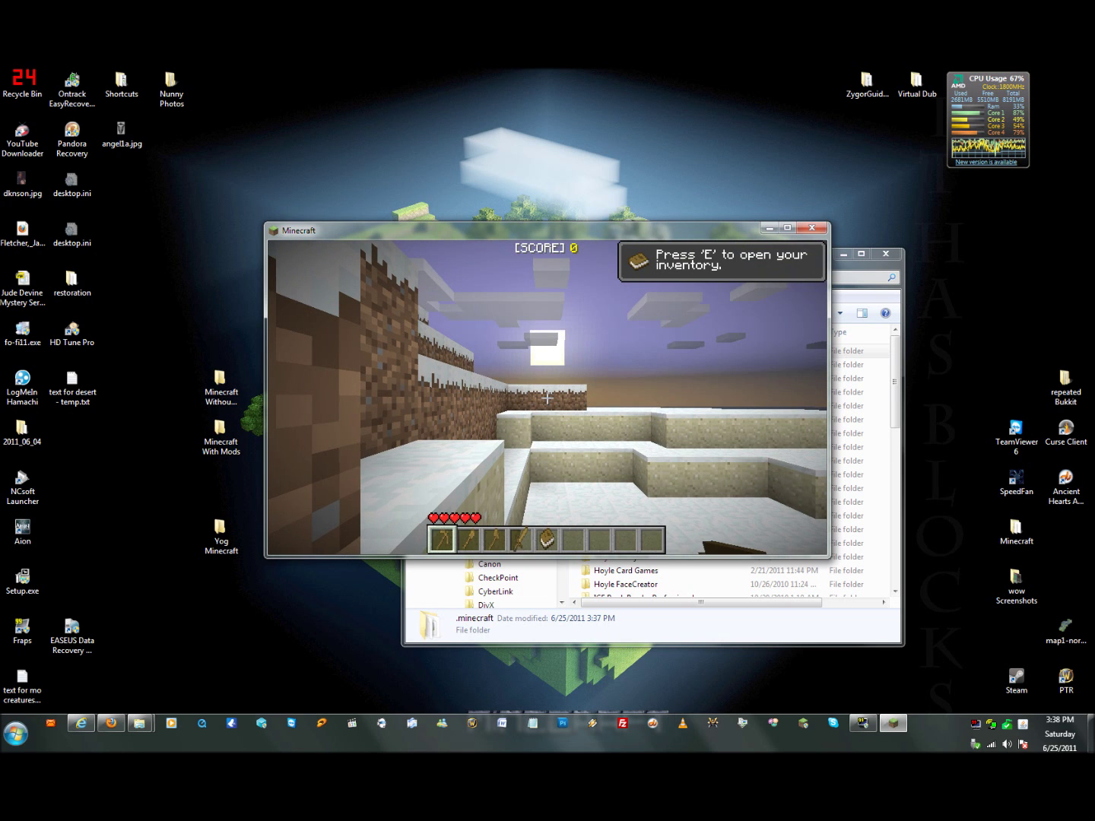
Lower the sound volume to 15% in the game Options
{"action": "mouse_move", "coordinate": [548, 398]}
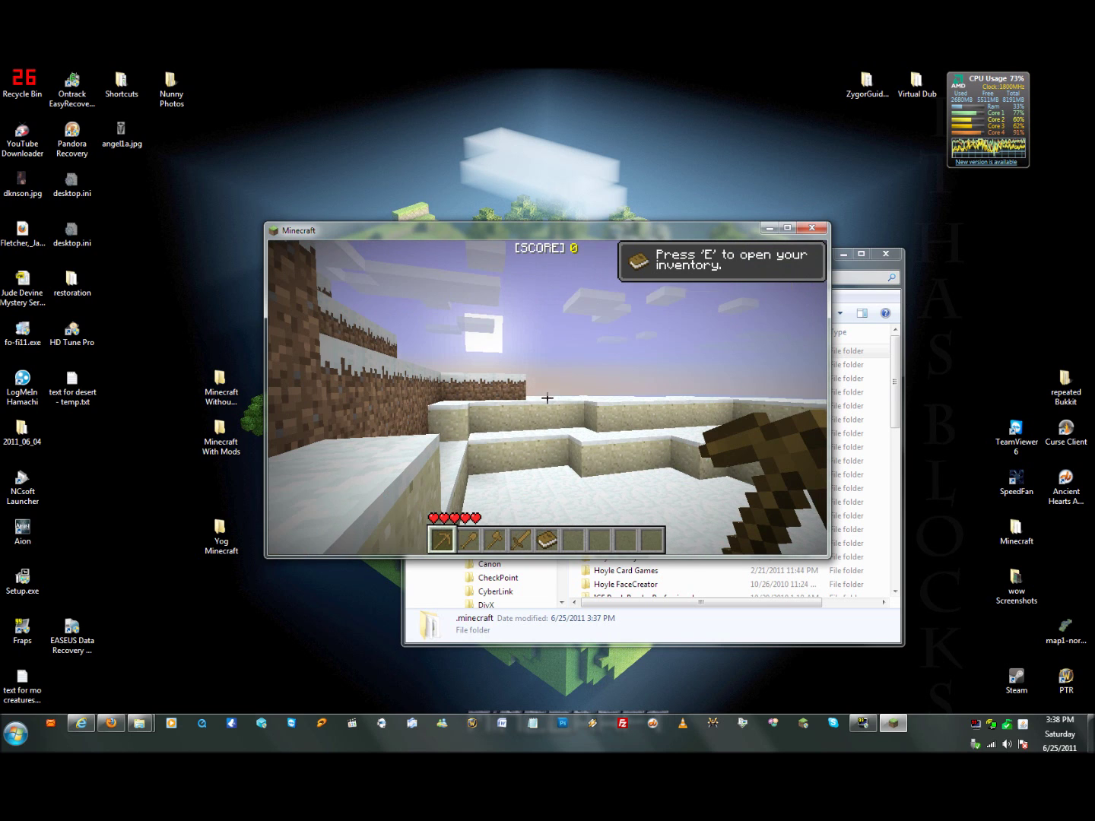
{"action": "key", "text": "e"}
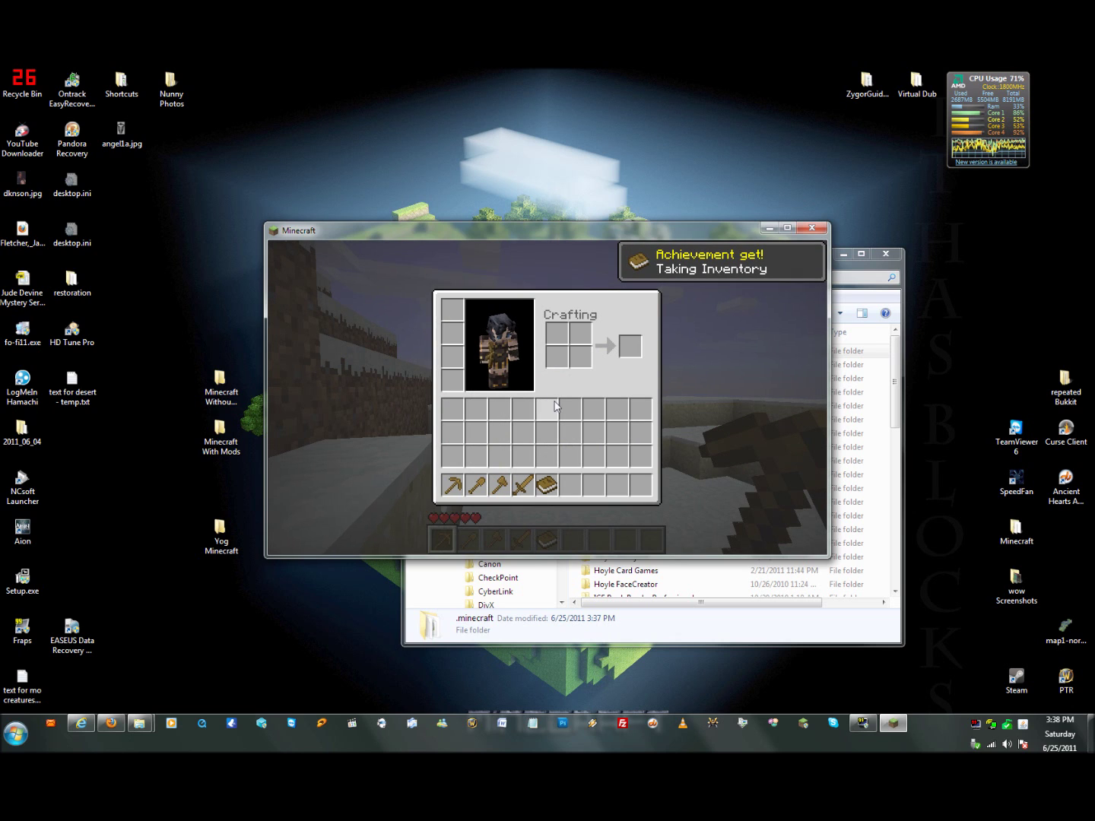
{"action": "key", "text": "e"}
{"action": "key", "text": "Escape"}
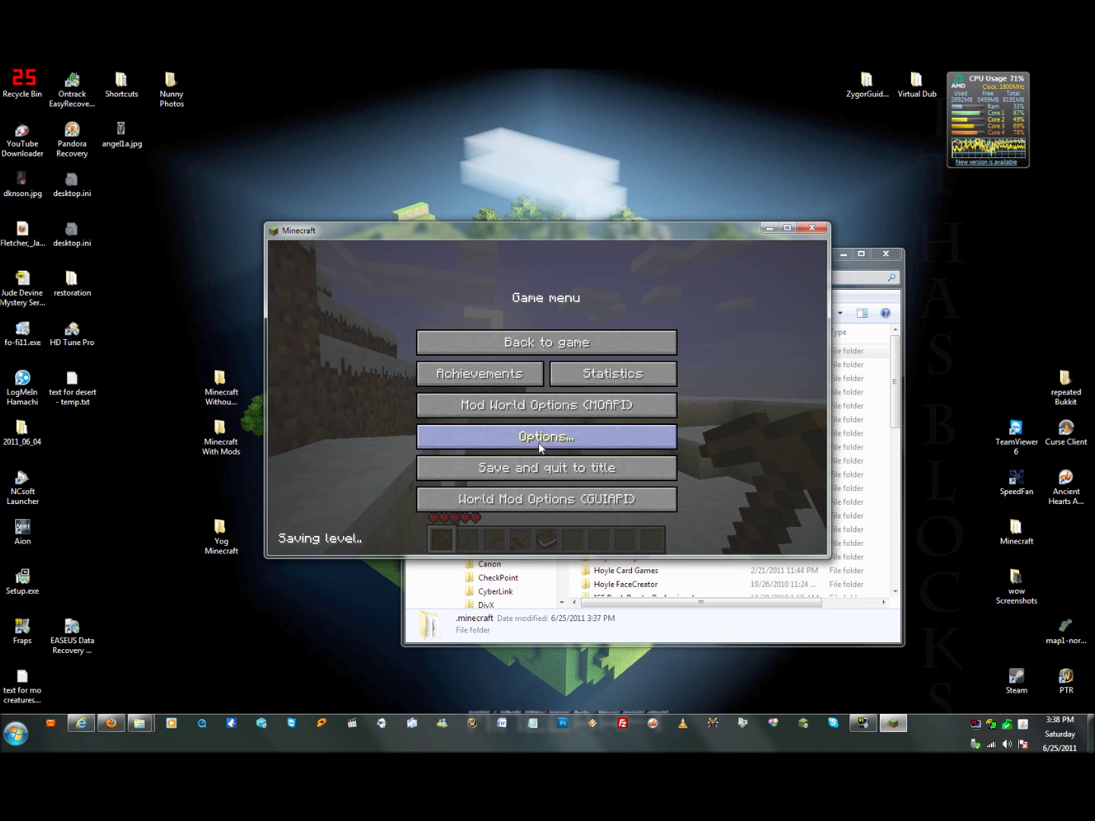
{"action": "left_click", "coordinate": [539, 441]}
{"action": "left_click_drag", "start_coordinate": [729, 308], "coordinate": [386, 321]}
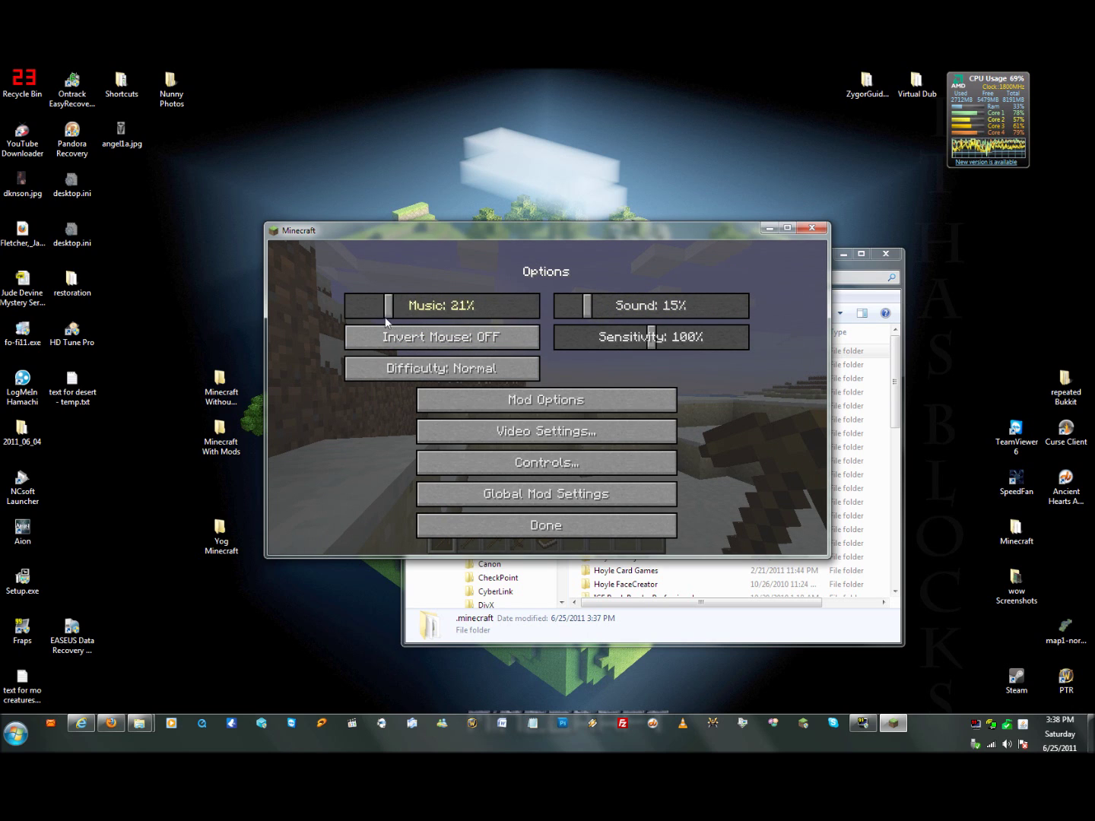
Set video to Fast graphics, Normal render distance, smooth lighting and view bobbing off
{"action": "left_click", "coordinate": [564, 442]}
{"action": "left_click", "coordinate": [667, 313]}
{"action": "left_click", "coordinate": [498, 312]}
{"action": "left_click", "coordinate": [524, 341]}
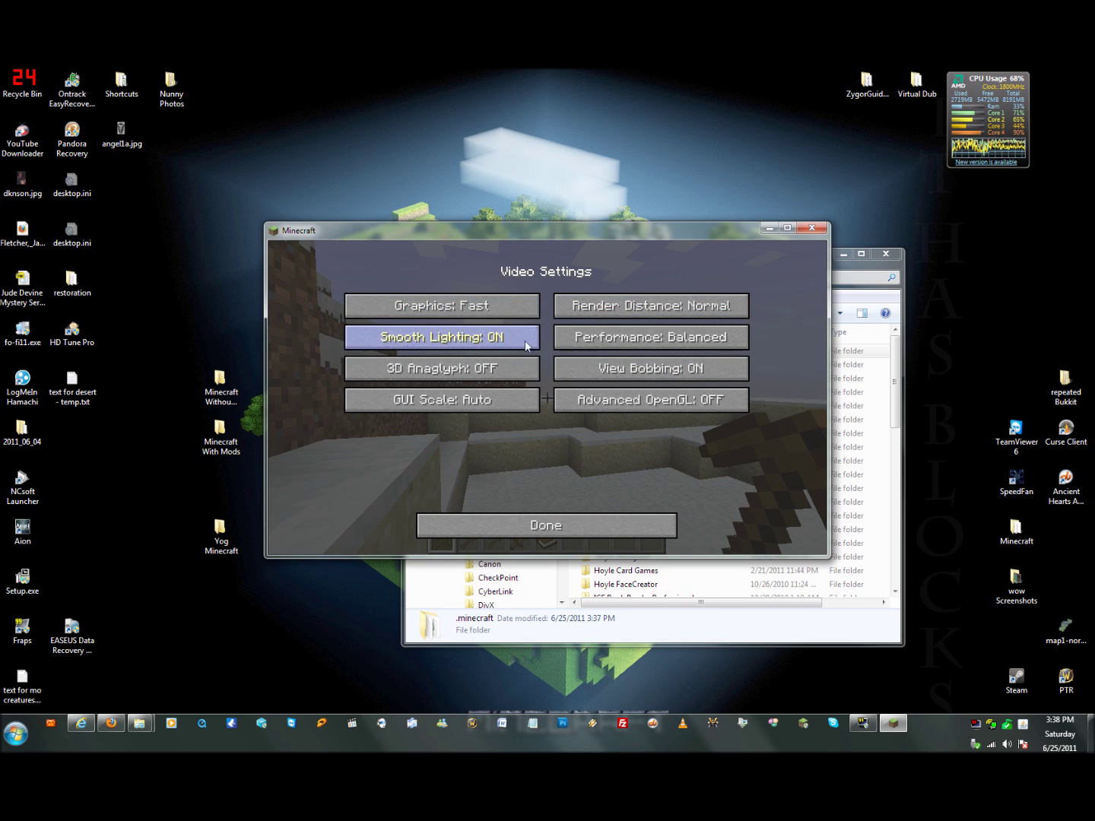
{"action": "left_click", "coordinate": [671, 374]}
{"action": "left_click", "coordinate": [546, 525]}
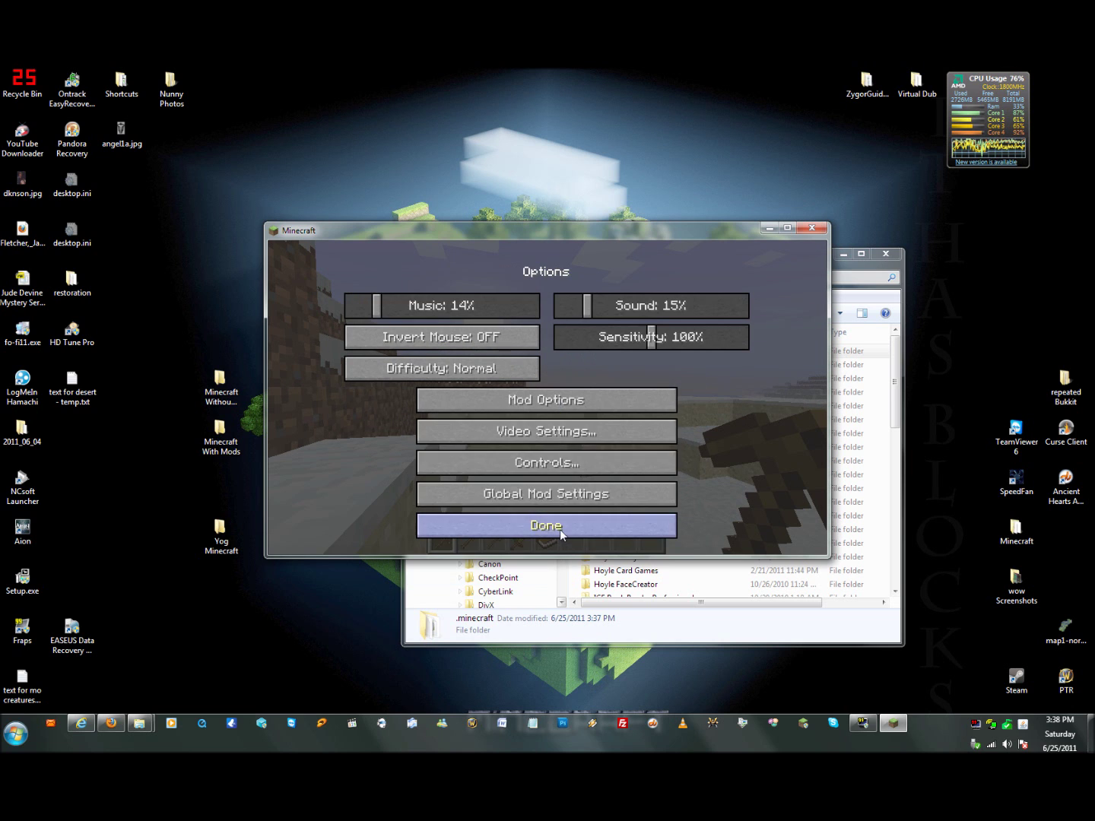
{"action": "left_click", "coordinate": [546, 525]}
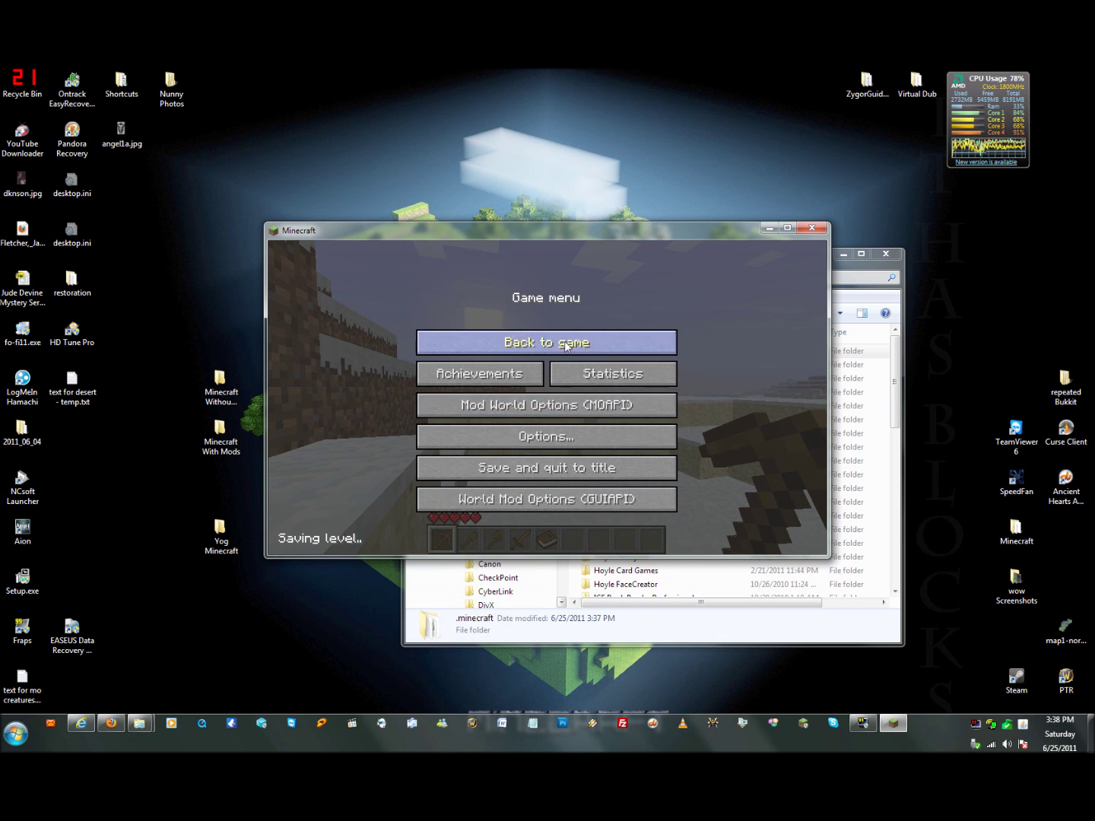
{"action": "left_click", "coordinate": [579, 334]}
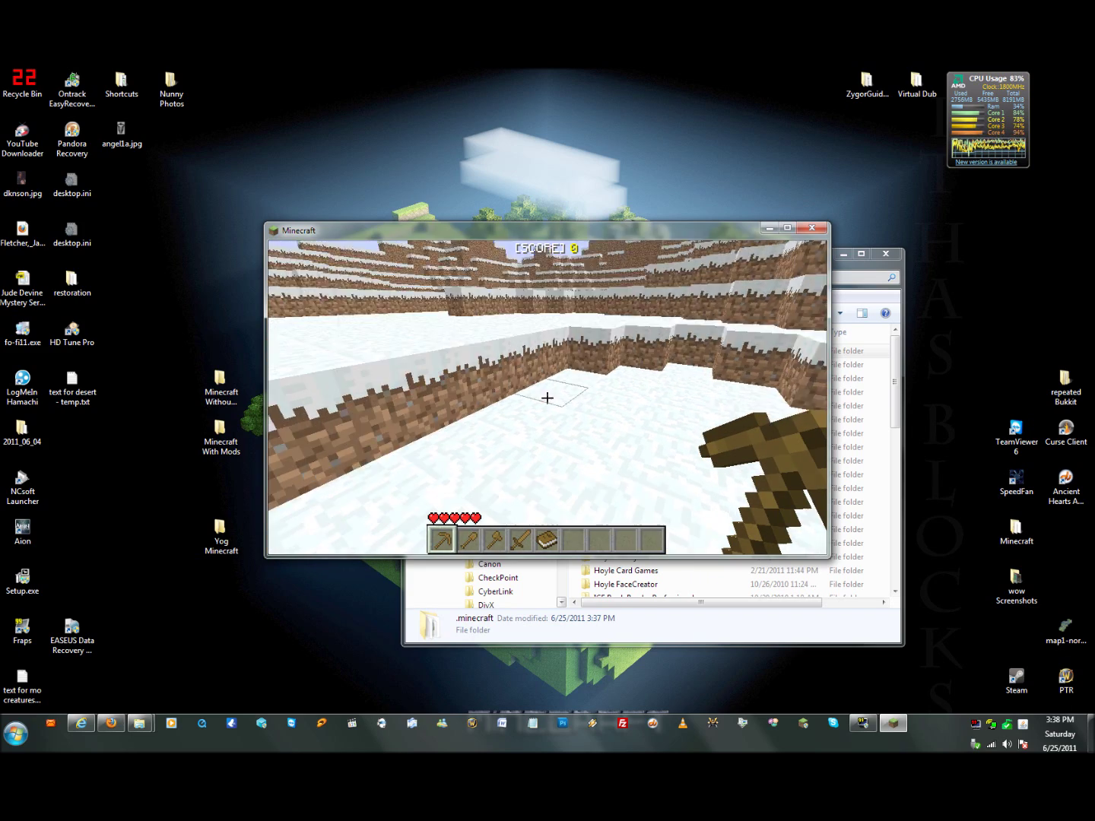
Walk to the snowy dirt wall, climb onto the terrace, then pause the game
{"action": "key", "text": "w"}
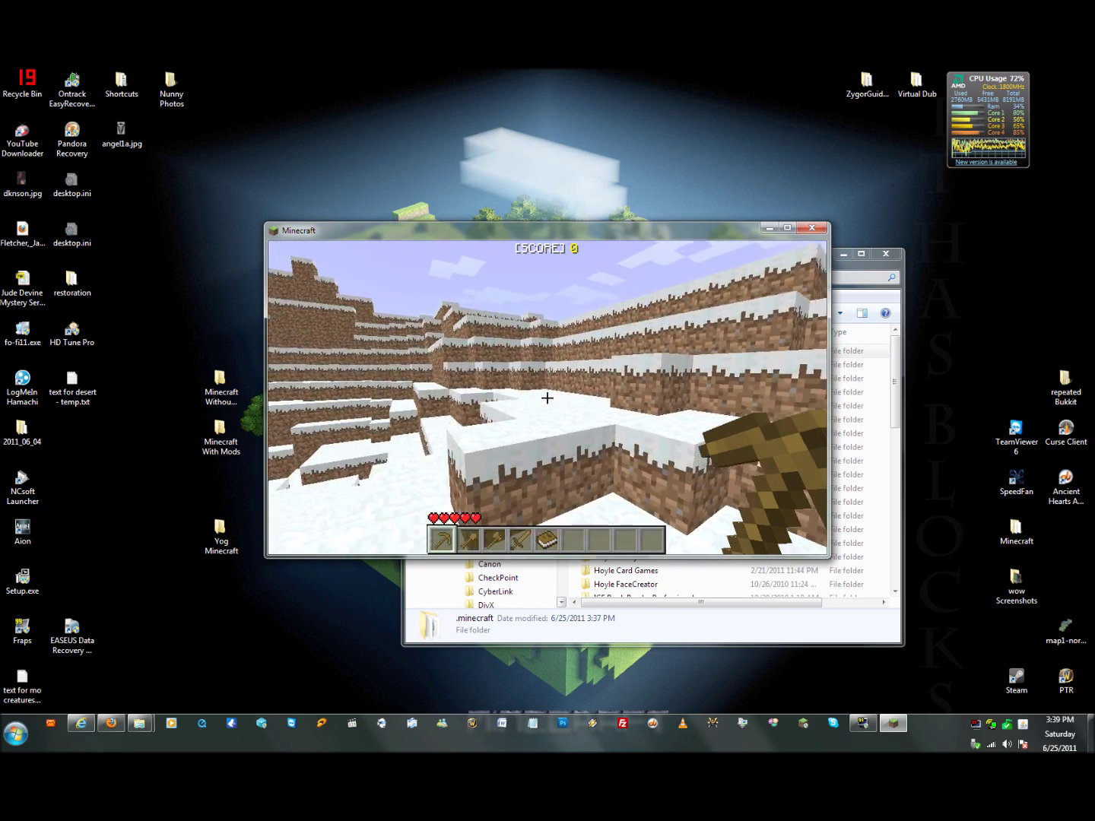
{"action": "key", "text": "w"}
{"action": "key", "text": "w"}
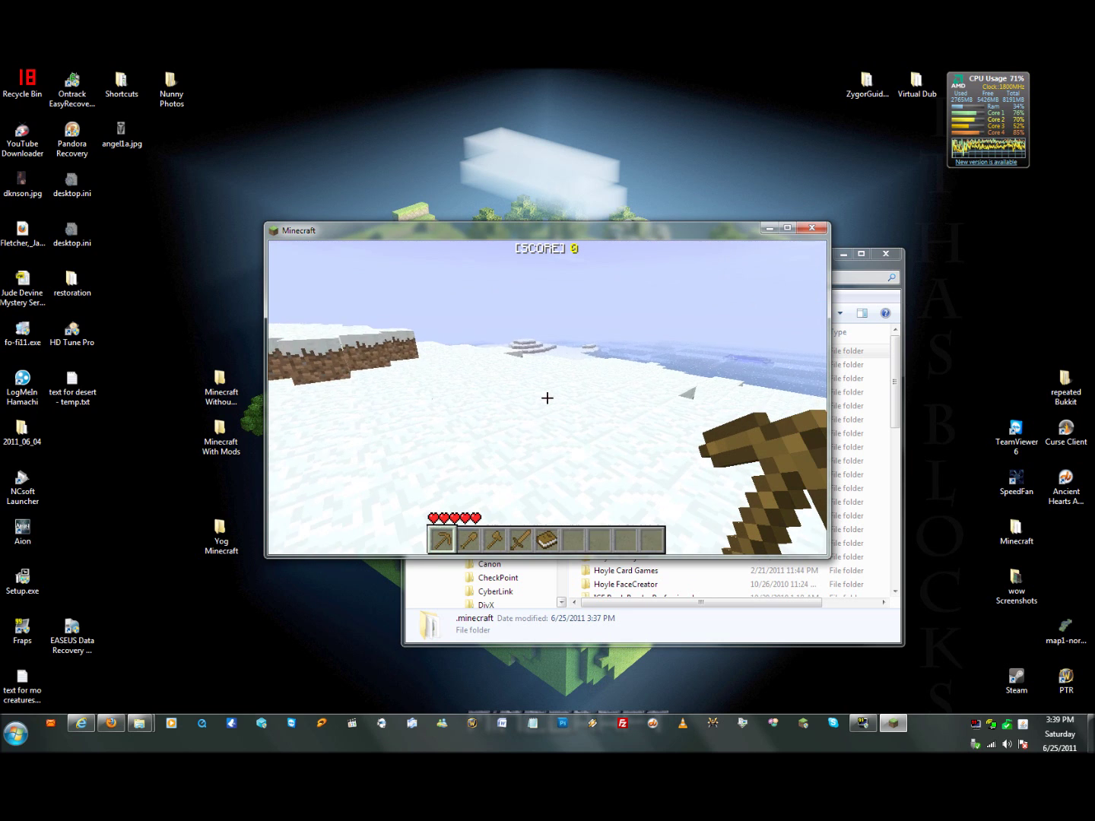
{"action": "key", "text": "Escape"}
Return to the Roaming folder window and open the Mods folder
{"action": "mouse_move", "coordinate": [140, 724]}
{"action": "left_click", "coordinate": [84, 653]}
{"action": "left_click_drag", "start_coordinate": [563, 445], "coordinate": [566, 605]}
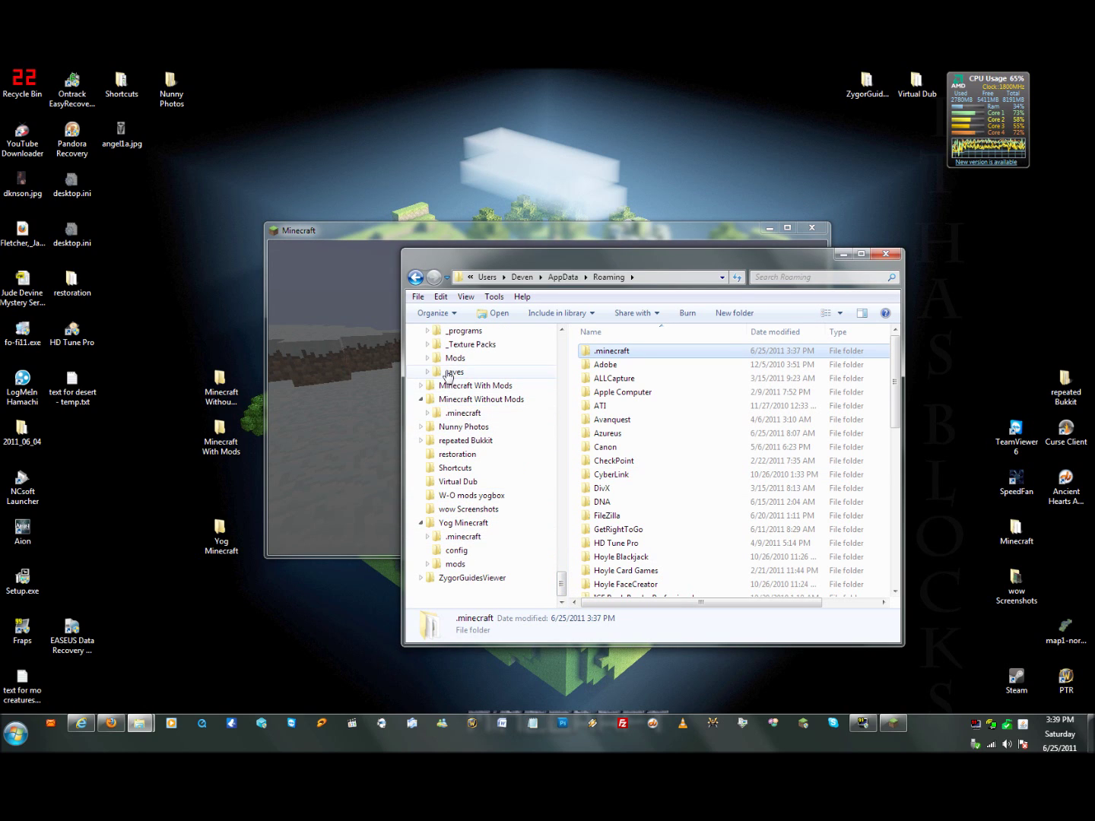
{"action": "left_click", "coordinate": [454, 358]}
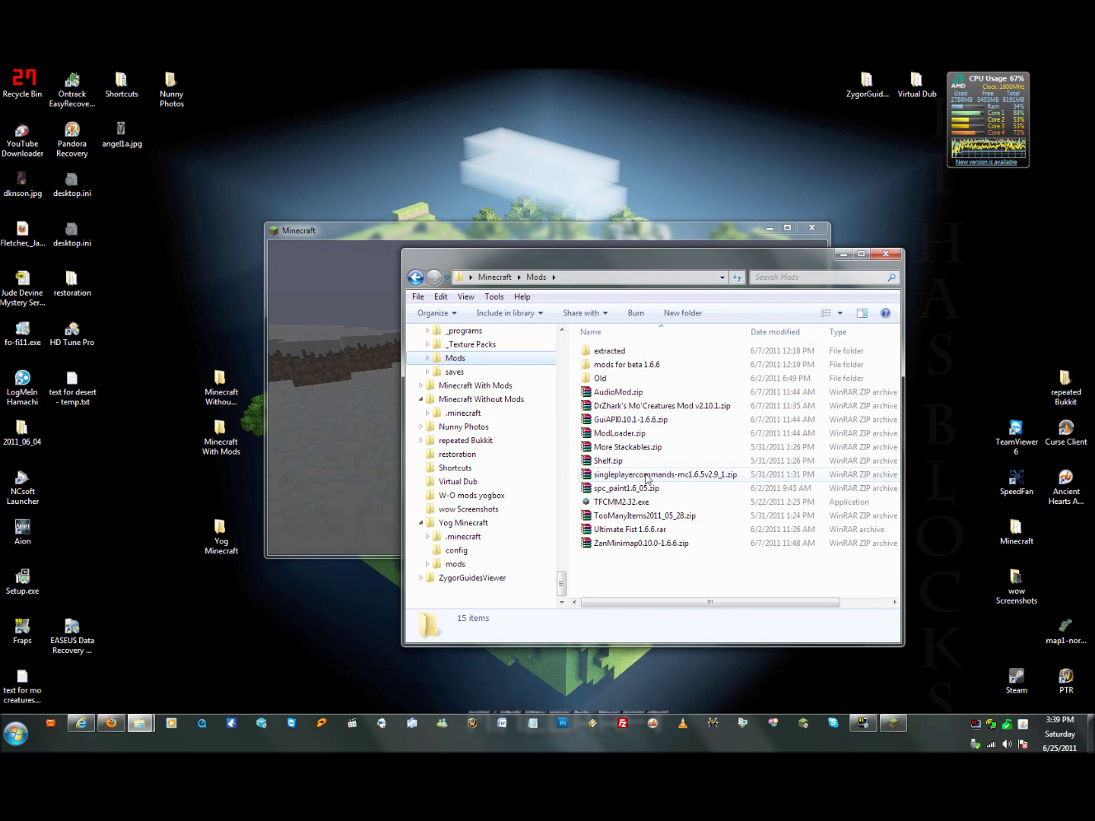
Open the singleplayercommands zip and select da.class through WorldEditPlugin.class
{"action": "double_click", "coordinate": [648, 476]}
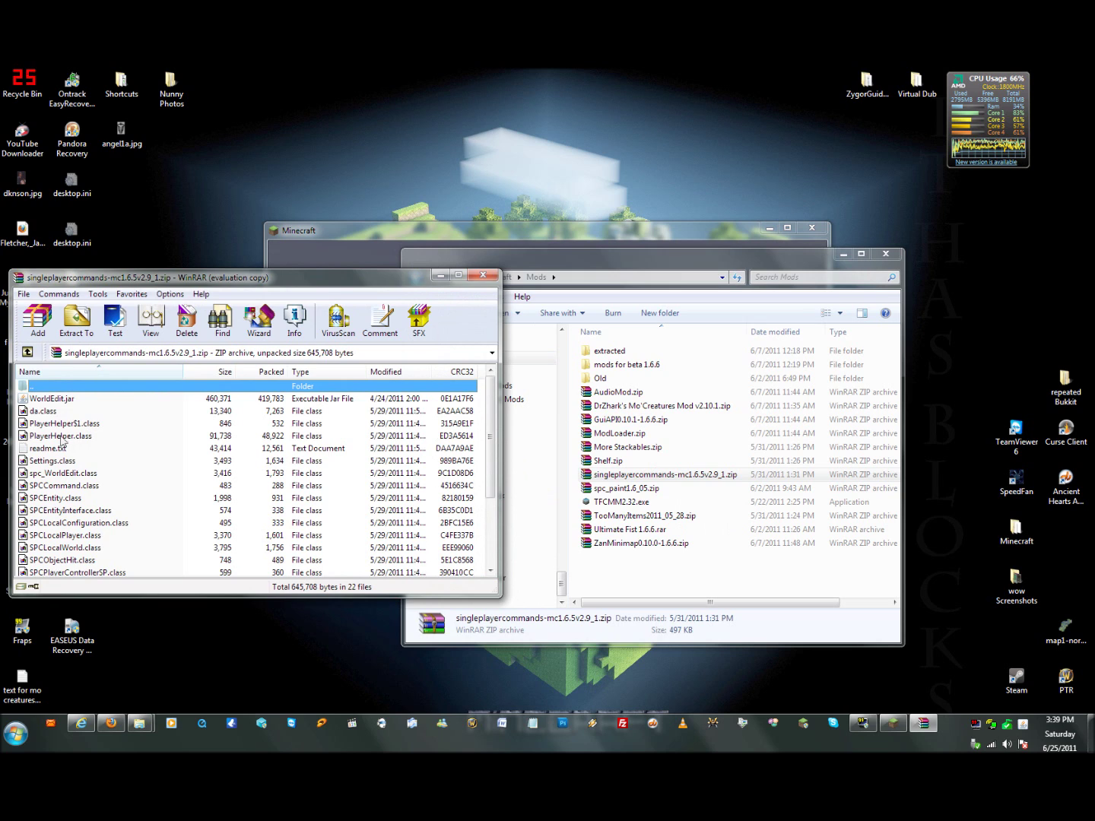
{"action": "left_click", "coordinate": [56, 412]}
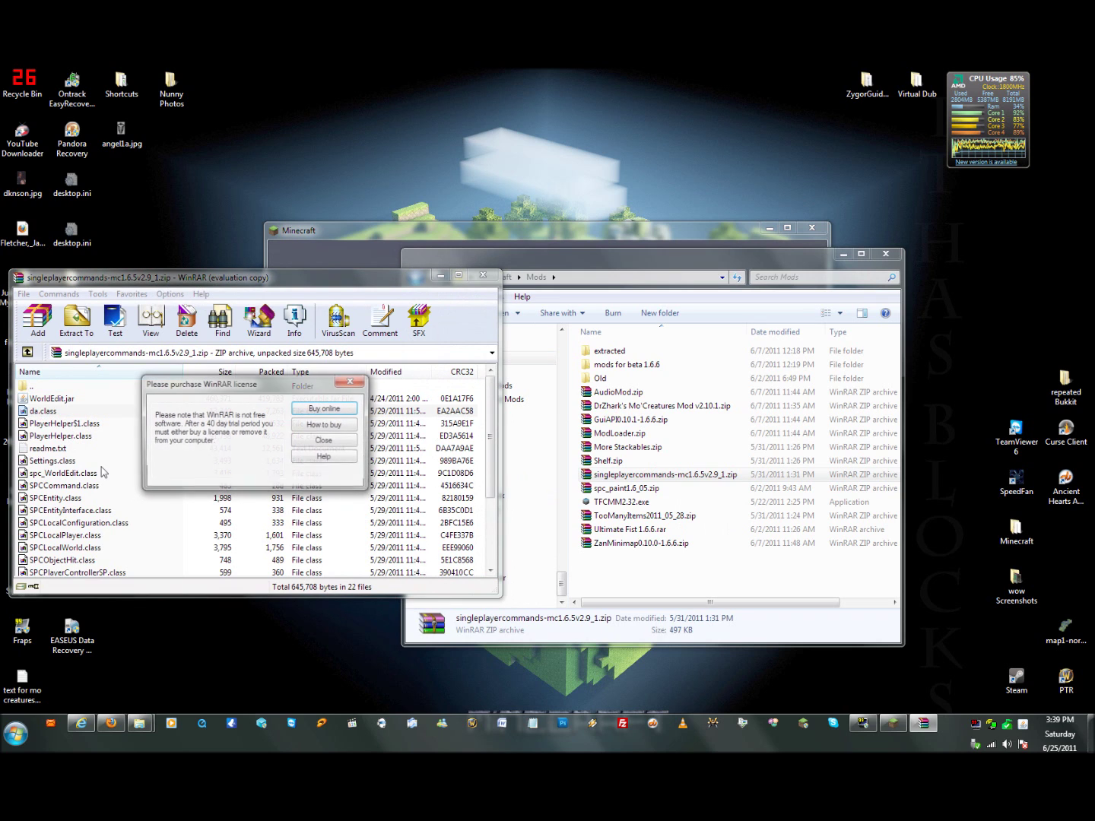
{"action": "left_click", "coordinate": [325, 442]}
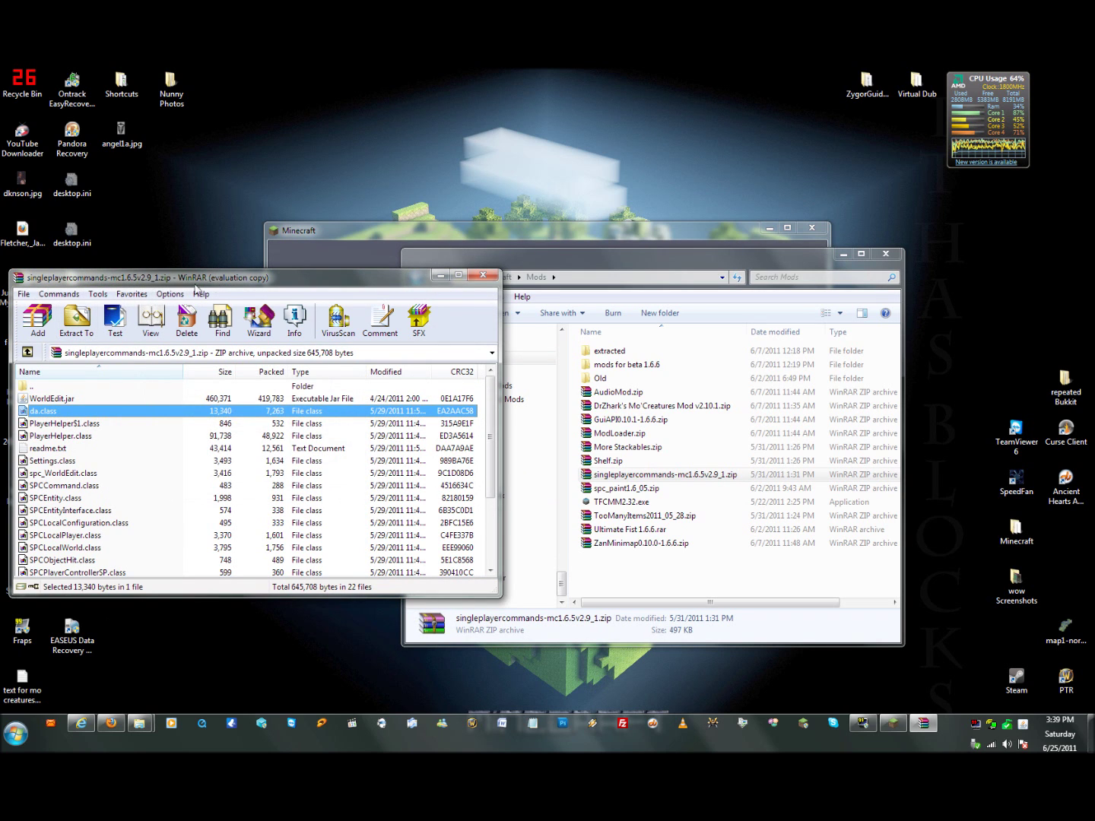
{"action": "scroll", "coordinate": [111, 472], "scroll_direction": "down", "scroll_amount": 3}
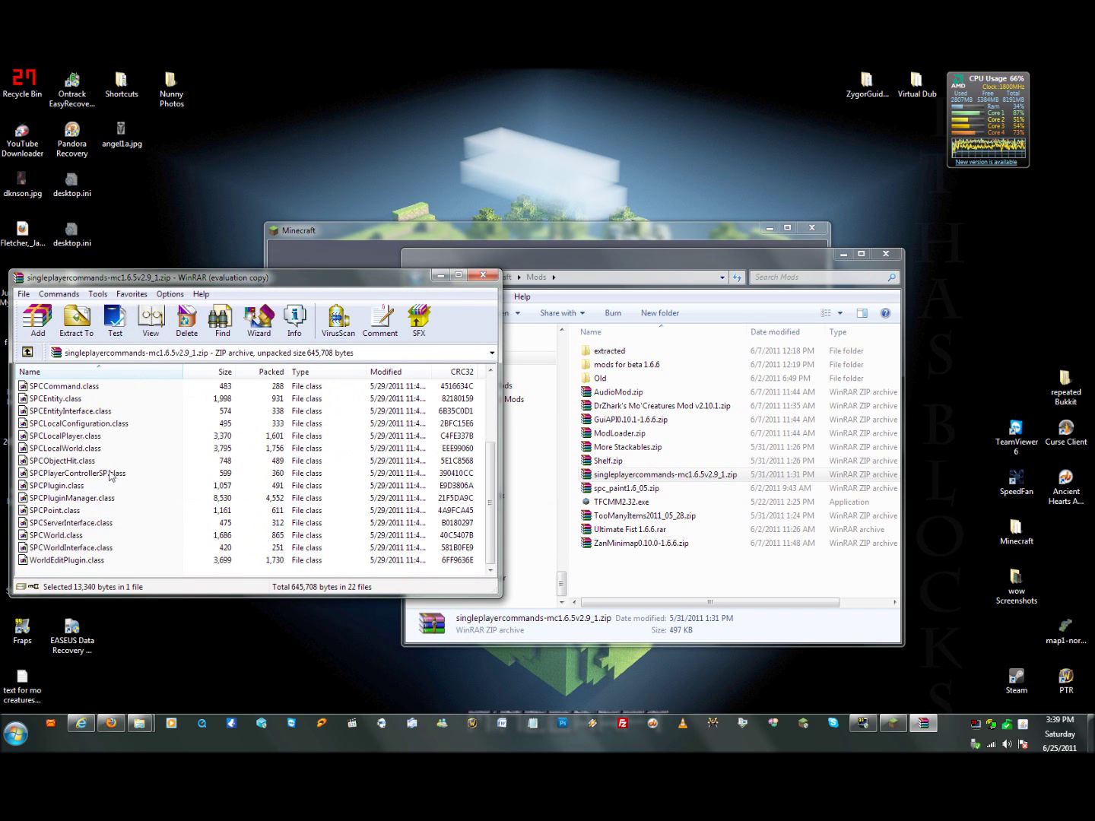
{"action": "left_click", "coordinate": [66, 560], "text": "shift"}
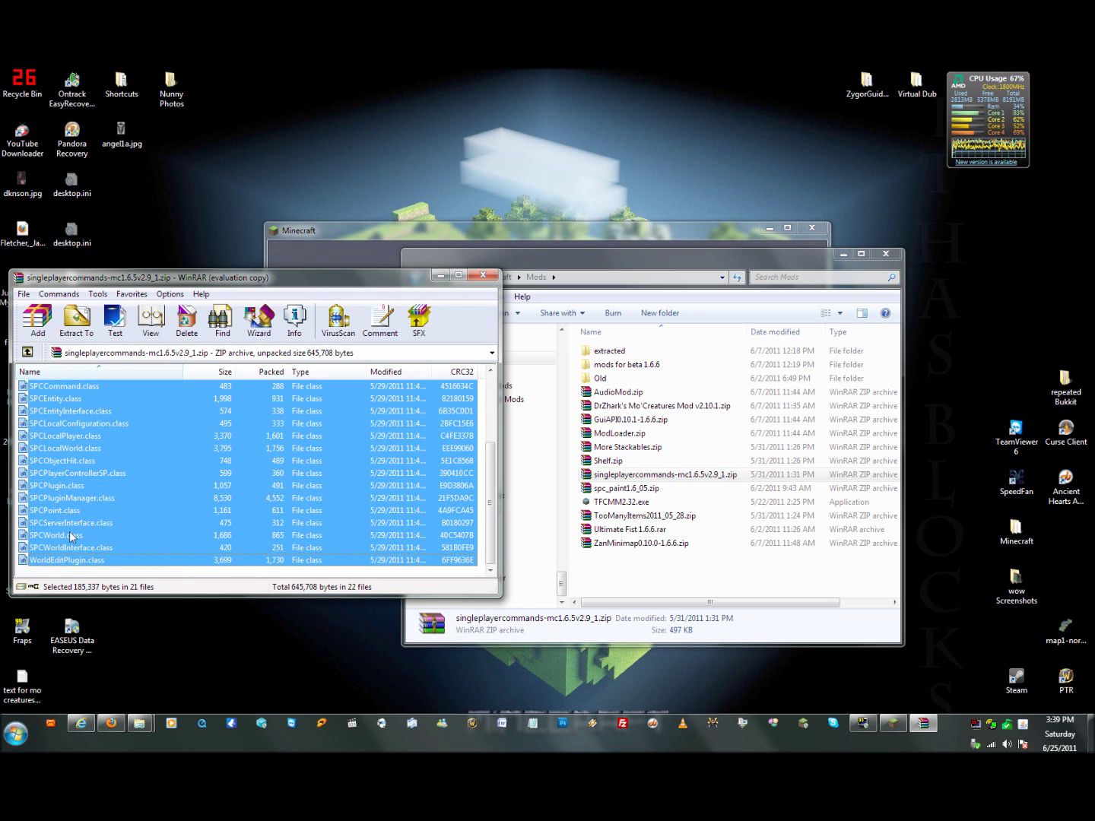
{"action": "scroll", "coordinate": [71, 534], "scroll_direction": "up", "scroll_amount": 3}
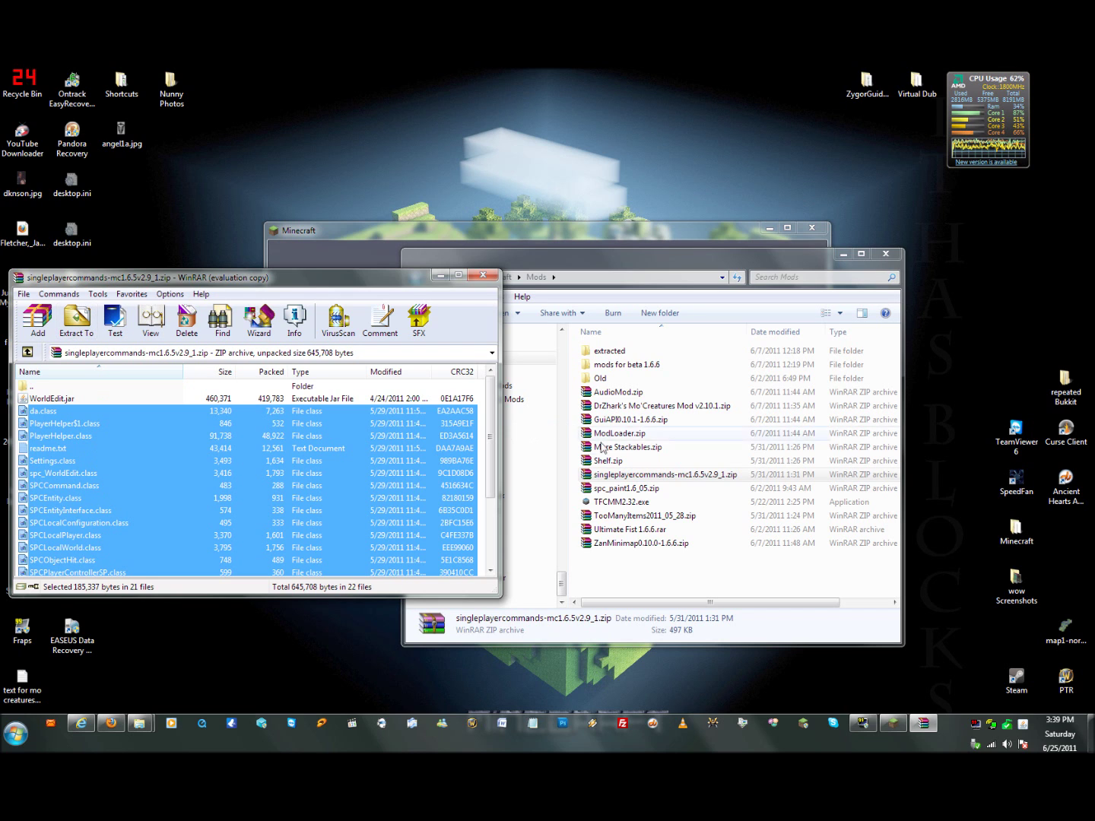
Navigate to AppData Roaming .minecraft\bin and copy minecraft.jar
{"action": "left_click", "coordinate": [636, 647]}
{"action": "scroll", "coordinate": [559, 468], "scroll_direction": "up", "scroll_amount": 20}
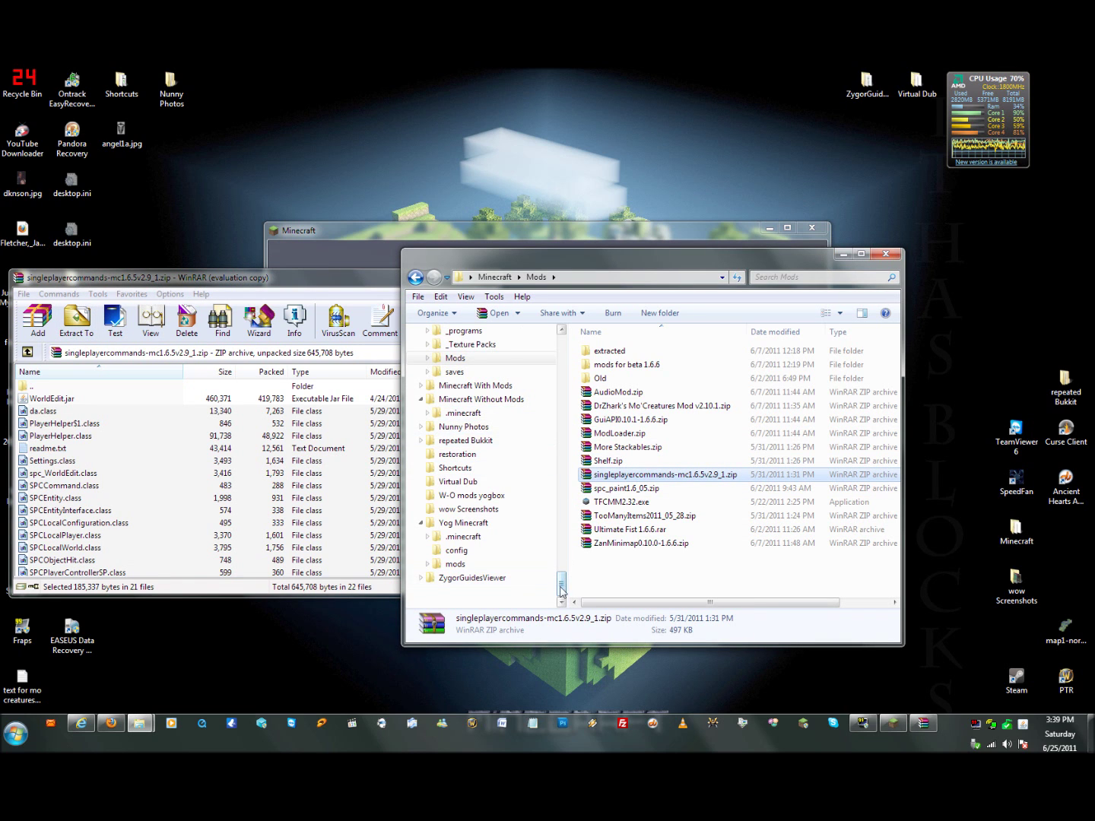
{"action": "scroll", "coordinate": [532, 456], "scroll_direction": "up", "scroll_amount": 5}
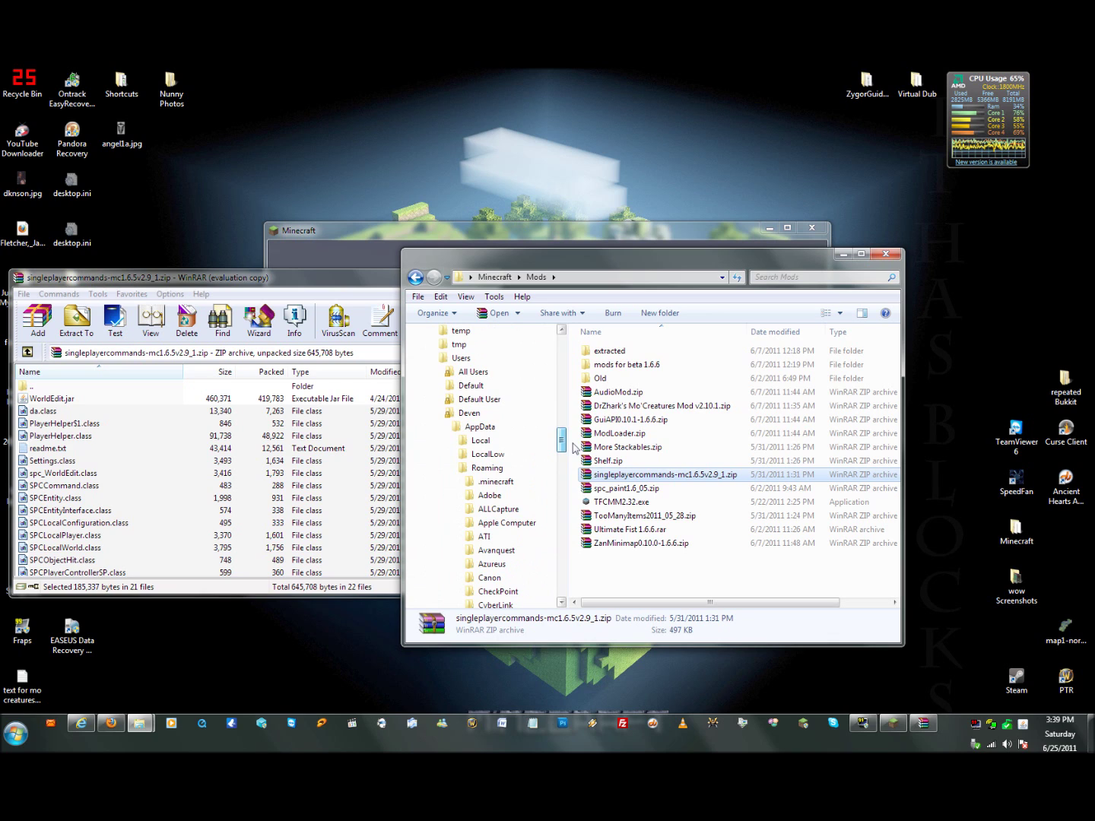
{"action": "left_click", "coordinate": [494, 482]}
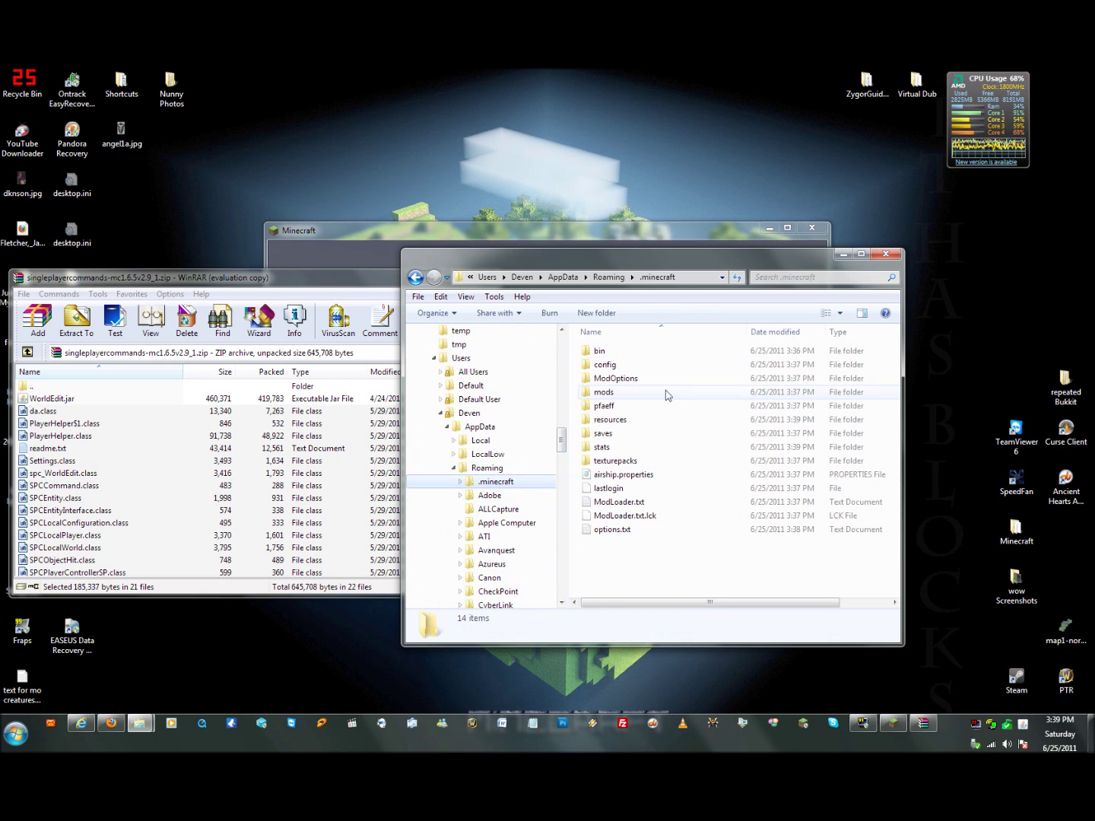
{"action": "double_click", "coordinate": [599, 351]}
{"action": "scroll", "coordinate": [564, 442], "scroll_direction": "down", "scroll_amount": 2}
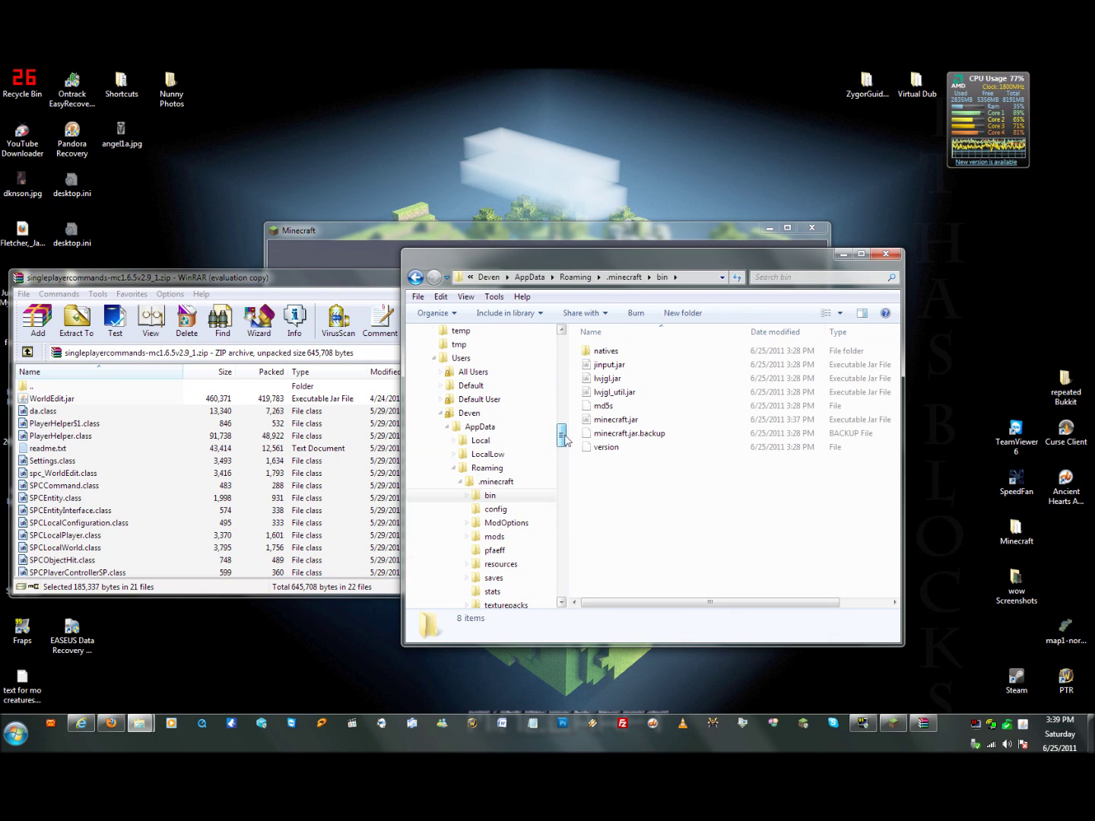
{"action": "left_click", "coordinate": [617, 423]}
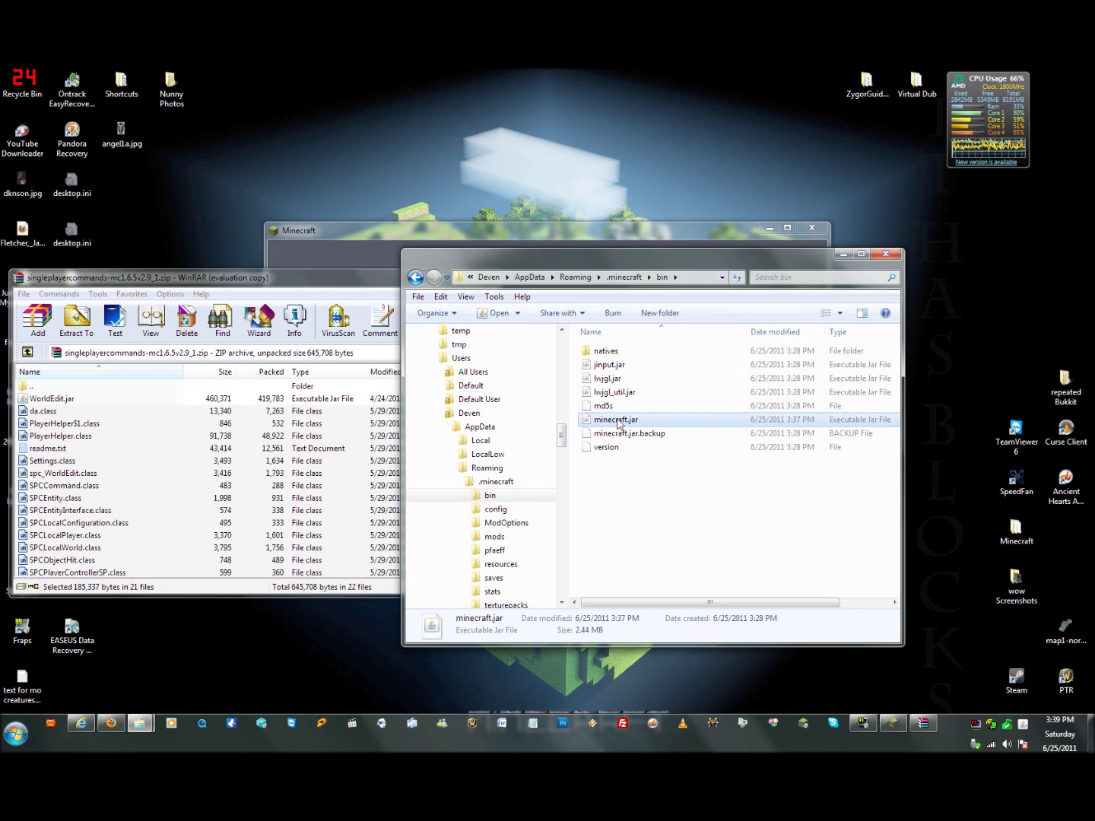
{"action": "right_click", "coordinate": [619, 423]}
Create folder 'backup jar before tmi' in bin and paste a copy of minecraft.jar into it
{"action": "left_click", "coordinate": [659, 607]}
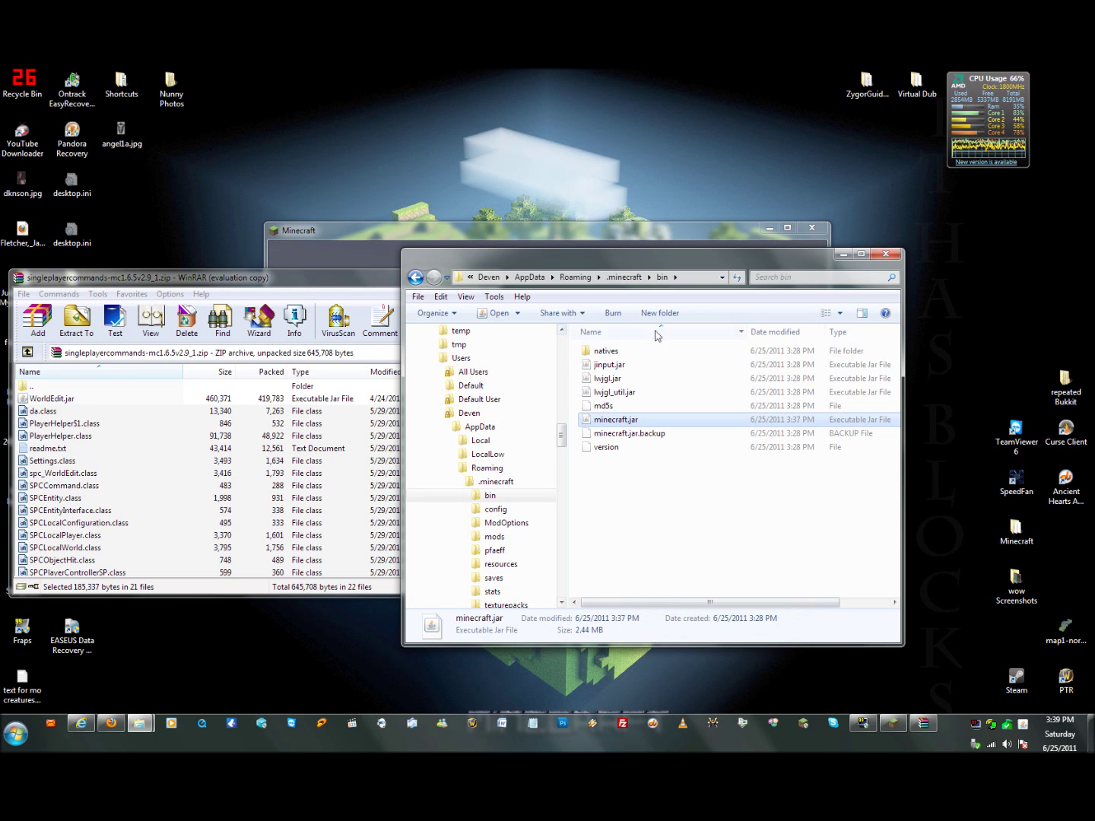
{"action": "left_click", "coordinate": [659, 312]}
{"action": "type", "text": "backup jar before tm"}
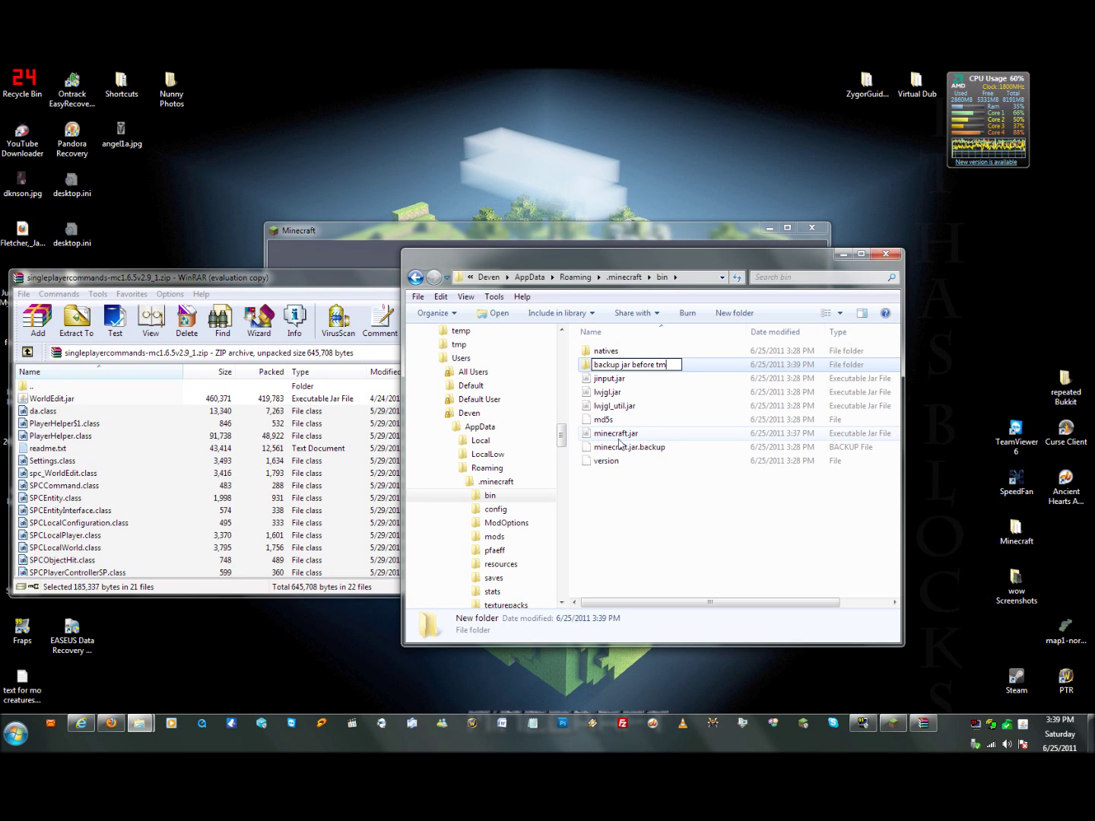
{"action": "key", "text": "Return"}
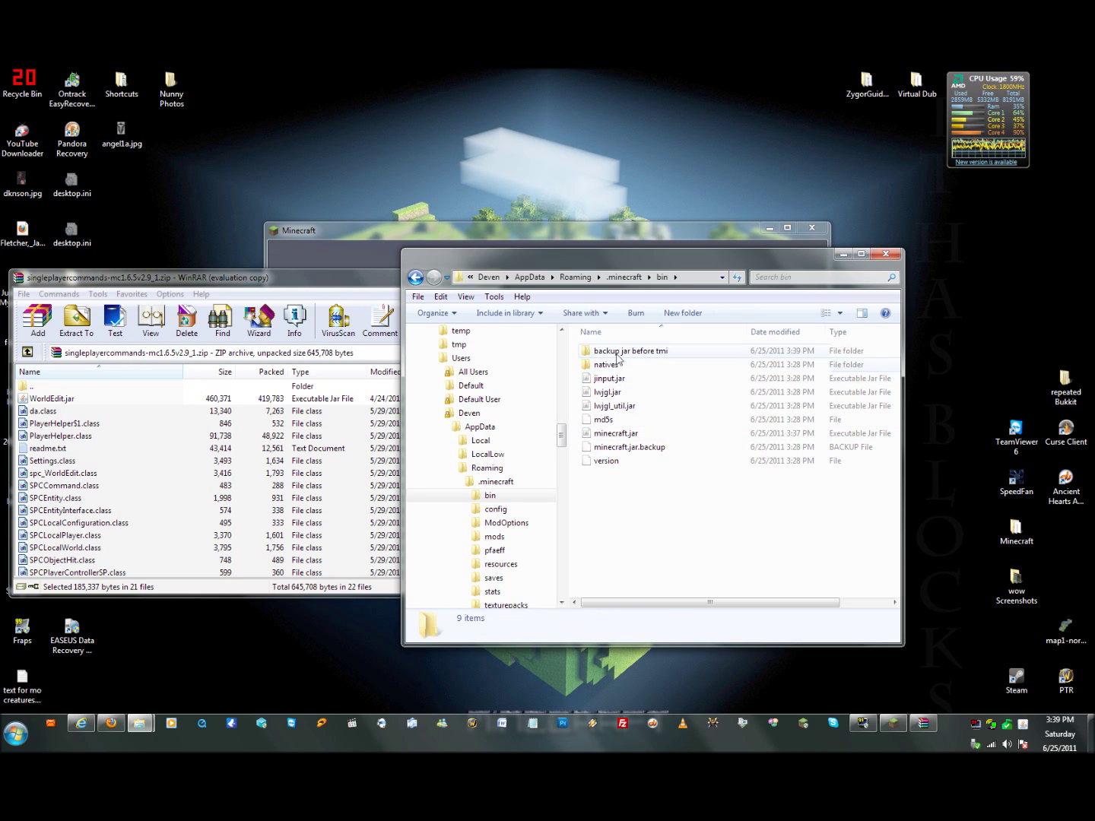
{"action": "double_click", "coordinate": [619, 353]}
{"action": "right_click", "coordinate": [610, 420]}
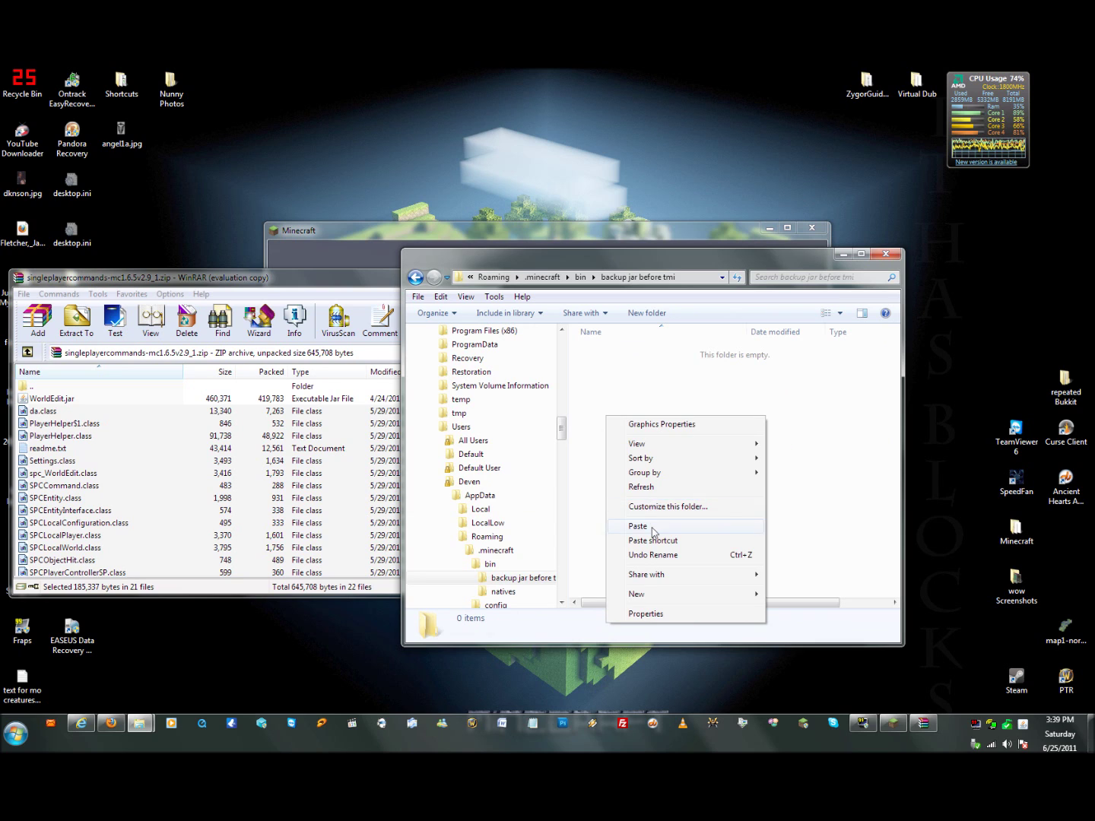
{"action": "left_click", "coordinate": [653, 525]}
{"action": "left_click", "coordinate": [489, 565]}
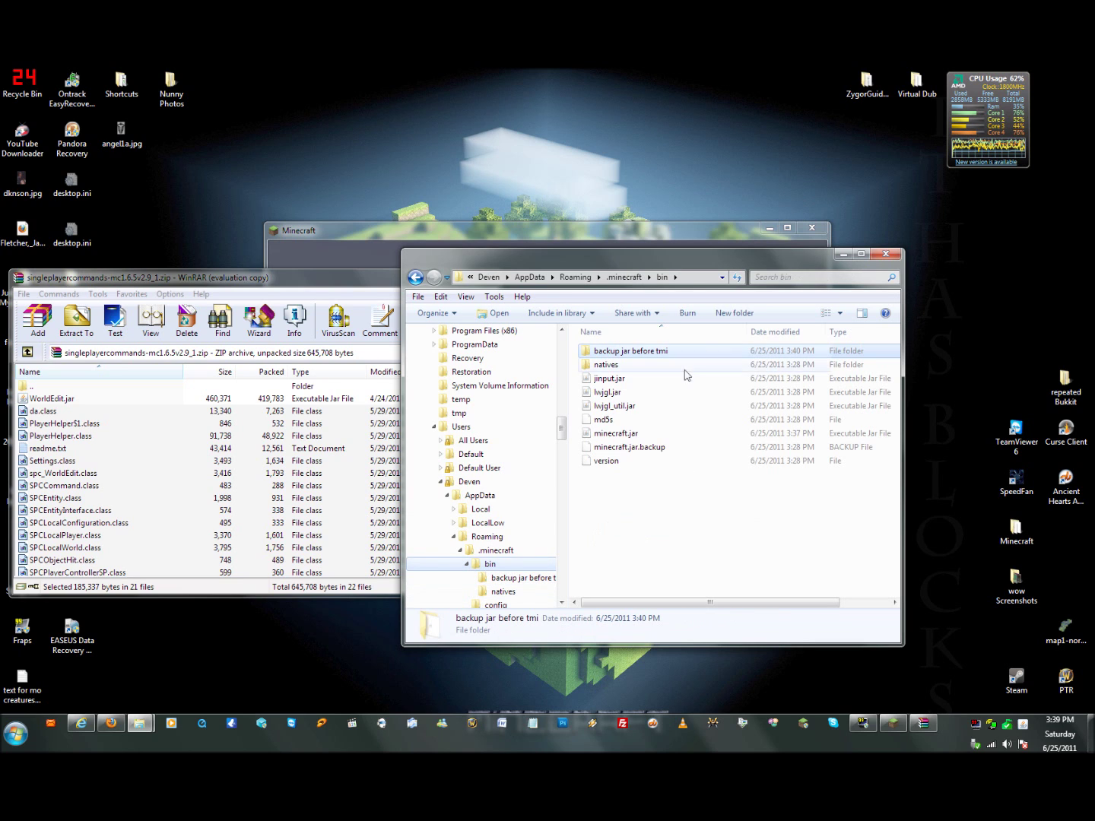
{"action": "left_click", "coordinate": [613, 434]}
Open minecraft.jar in WinRAR and drag the 21 SinglePlayerCommands files into it
{"action": "right_click", "coordinate": [612, 435]}
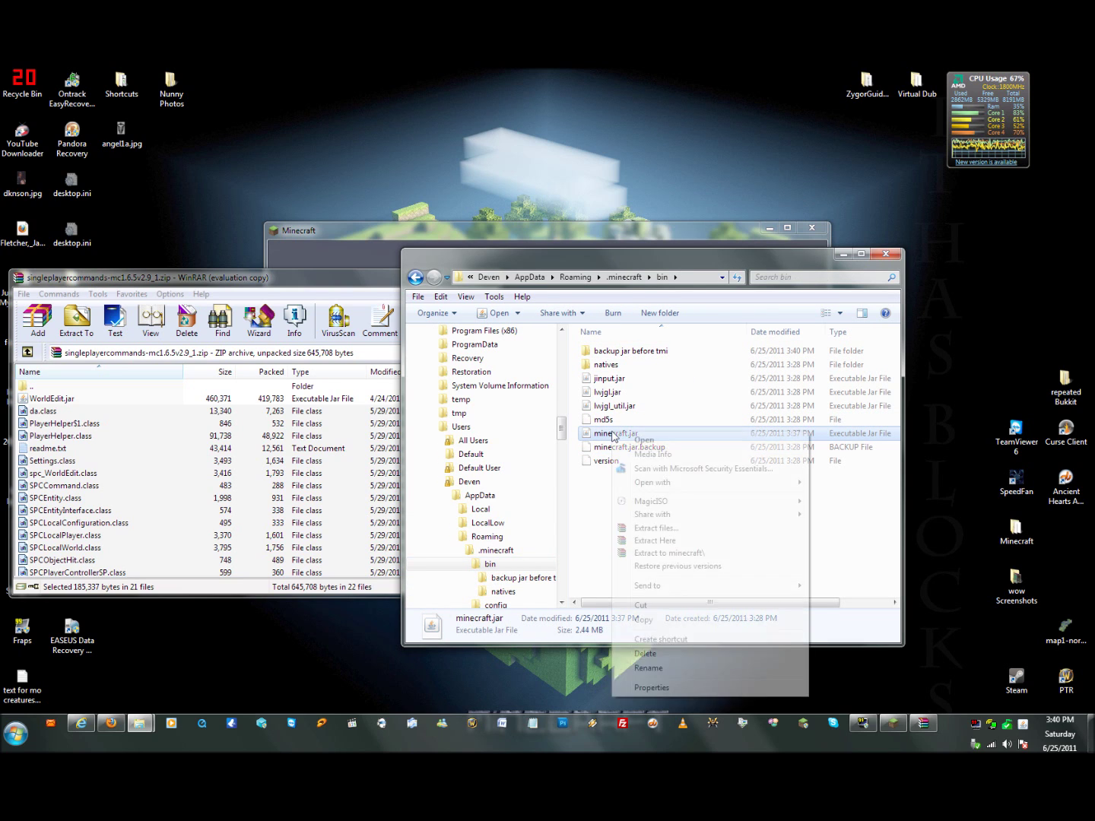
{"action": "mouse_move", "coordinate": [682, 489]}
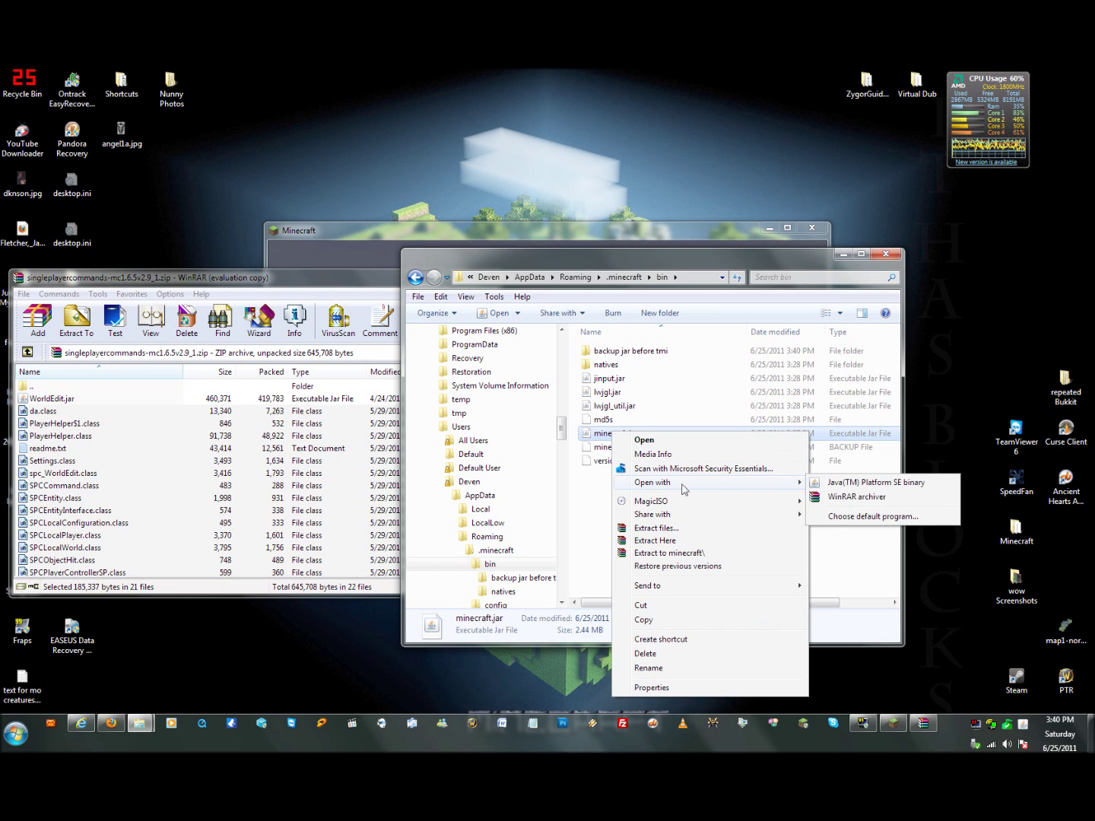
{"action": "left_click", "coordinate": [830, 501]}
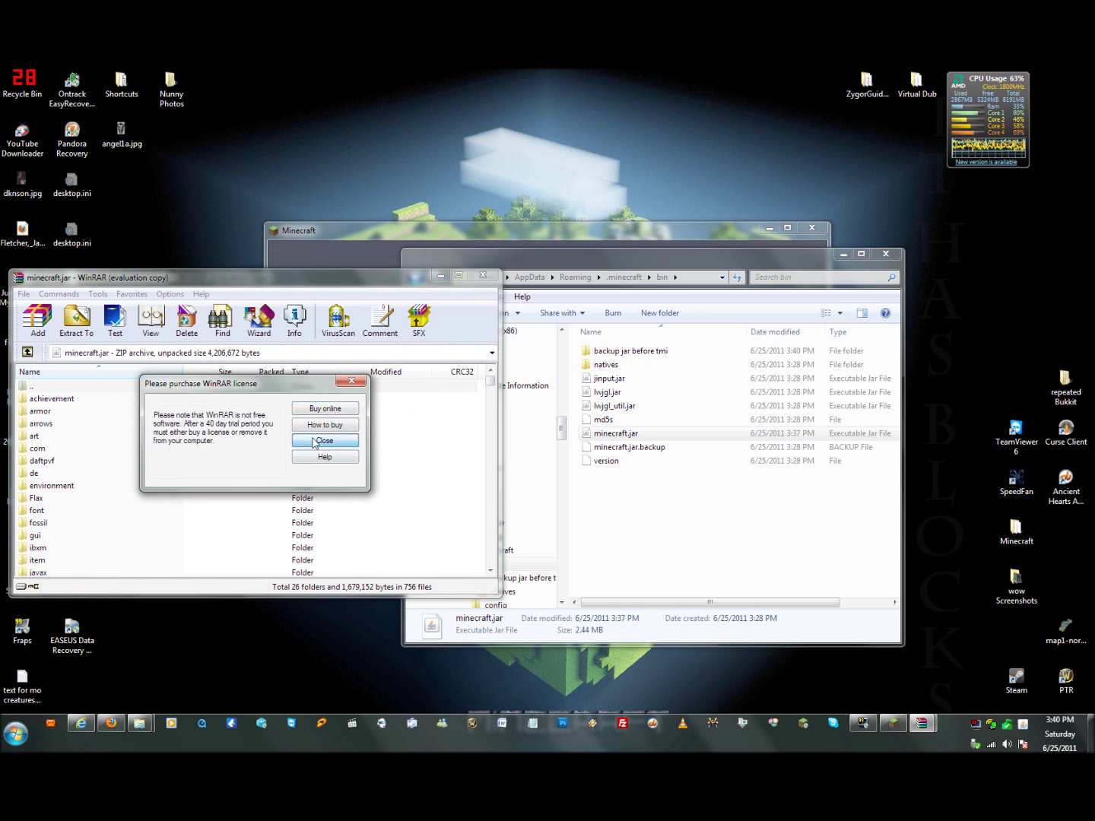
{"action": "left_click", "coordinate": [311, 440]}
{"action": "left_click_drag", "start_coordinate": [293, 283], "coordinate": [716, 260]}
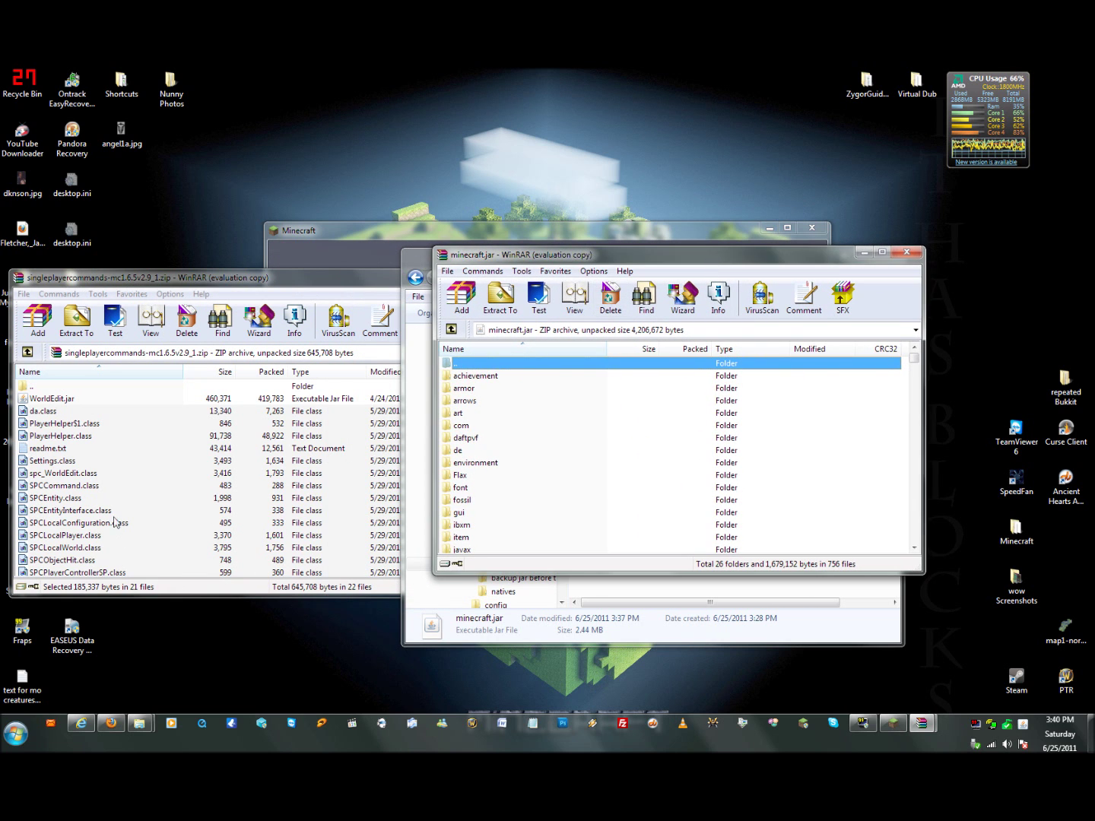
{"action": "left_click_drag", "start_coordinate": [71, 506], "coordinate": [89, 498]}
{"action": "left_click_drag", "start_coordinate": [551, 480], "coordinate": [620, 466]}
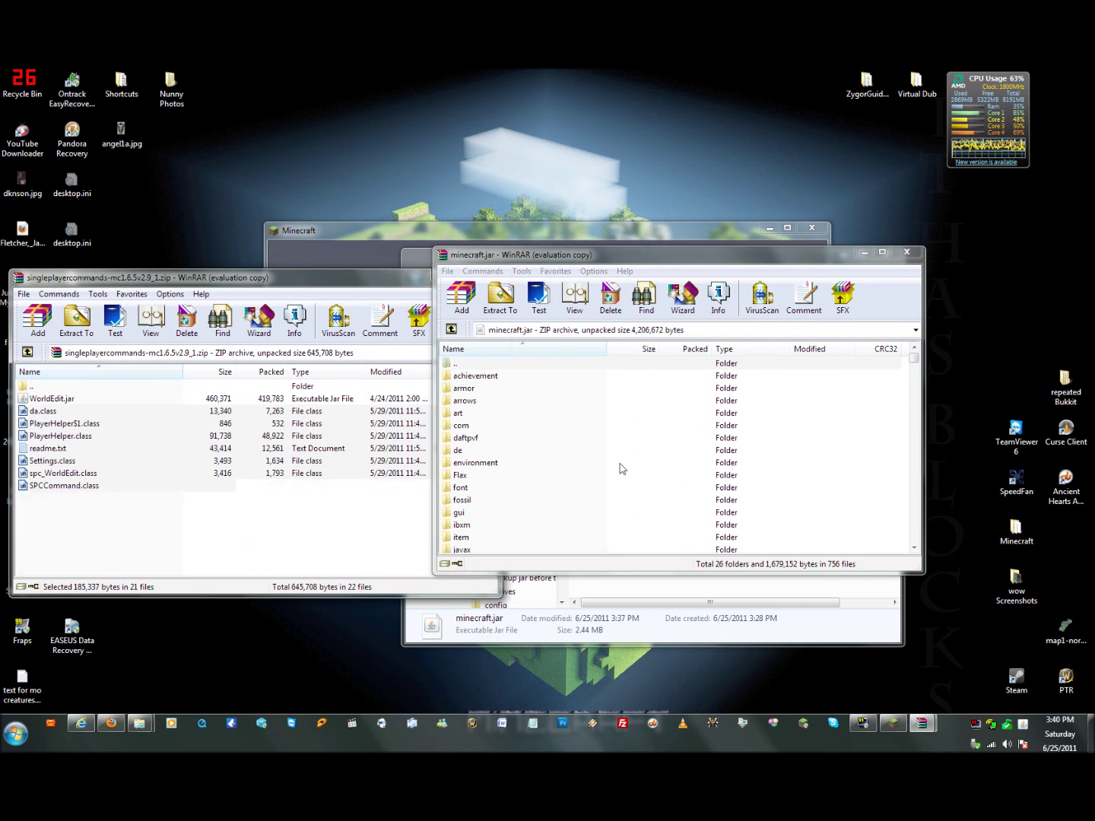
{"action": "left_click", "coordinate": [672, 524]}
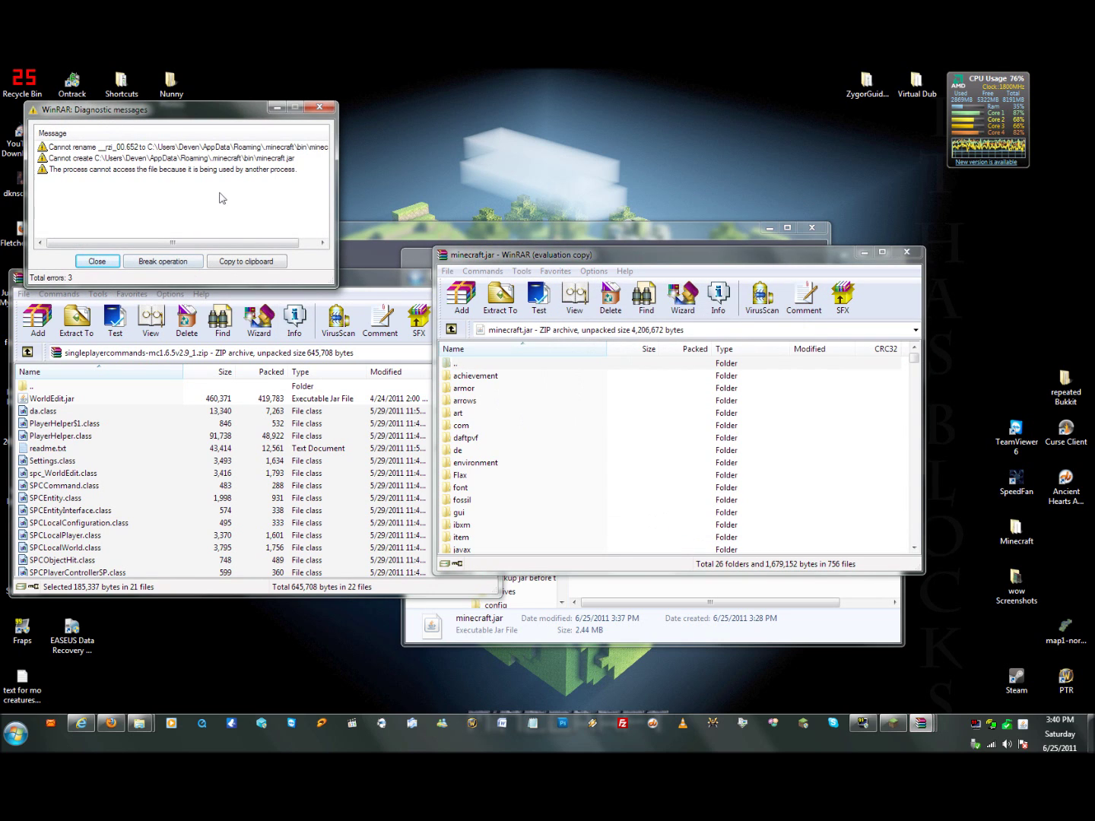
Quit Minecraft to free the jar, then re-add the 21 mod files to minecraft.jar
{"action": "left_click", "coordinate": [892, 723]}
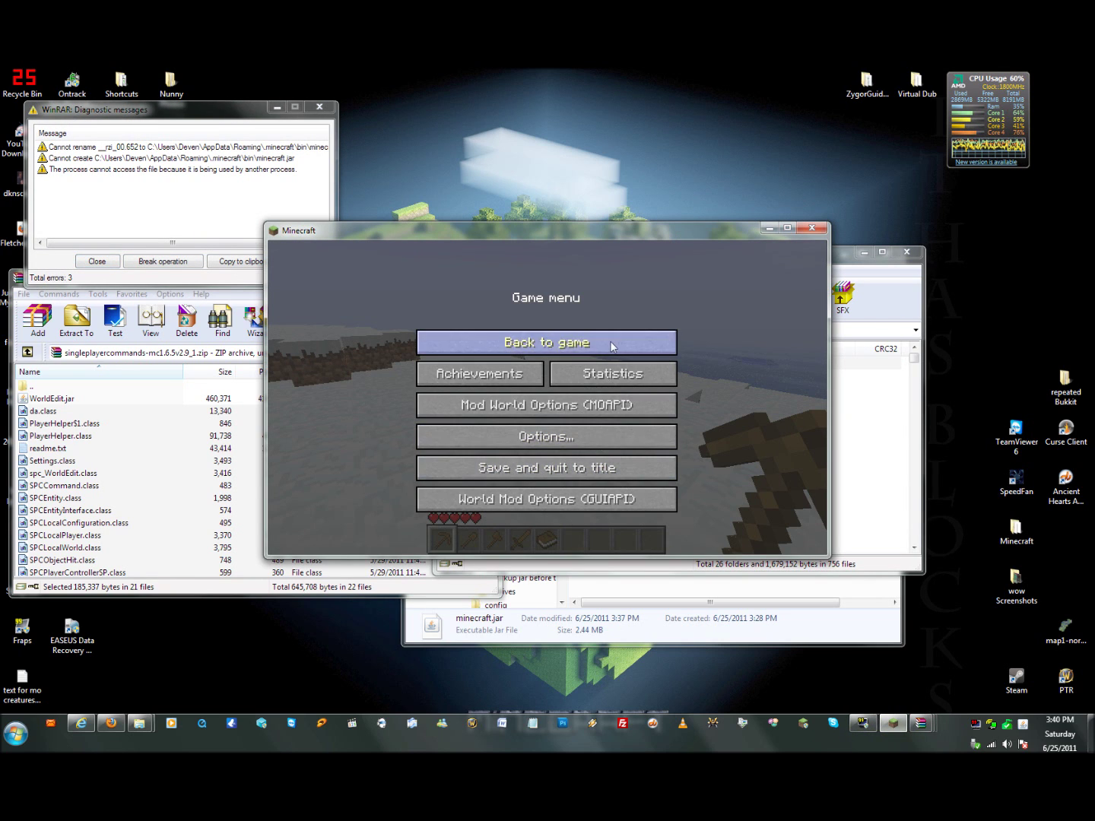
{"action": "left_click", "coordinate": [571, 473]}
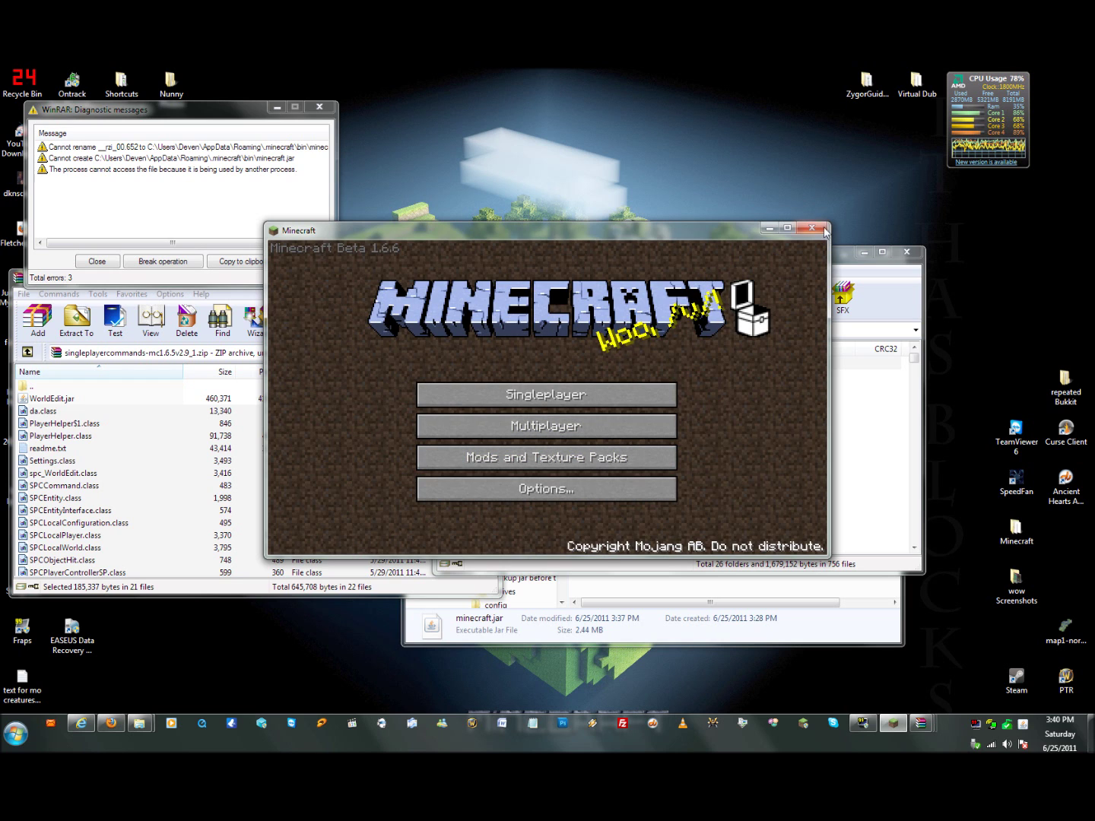
{"action": "left_click", "coordinate": [813, 227]}
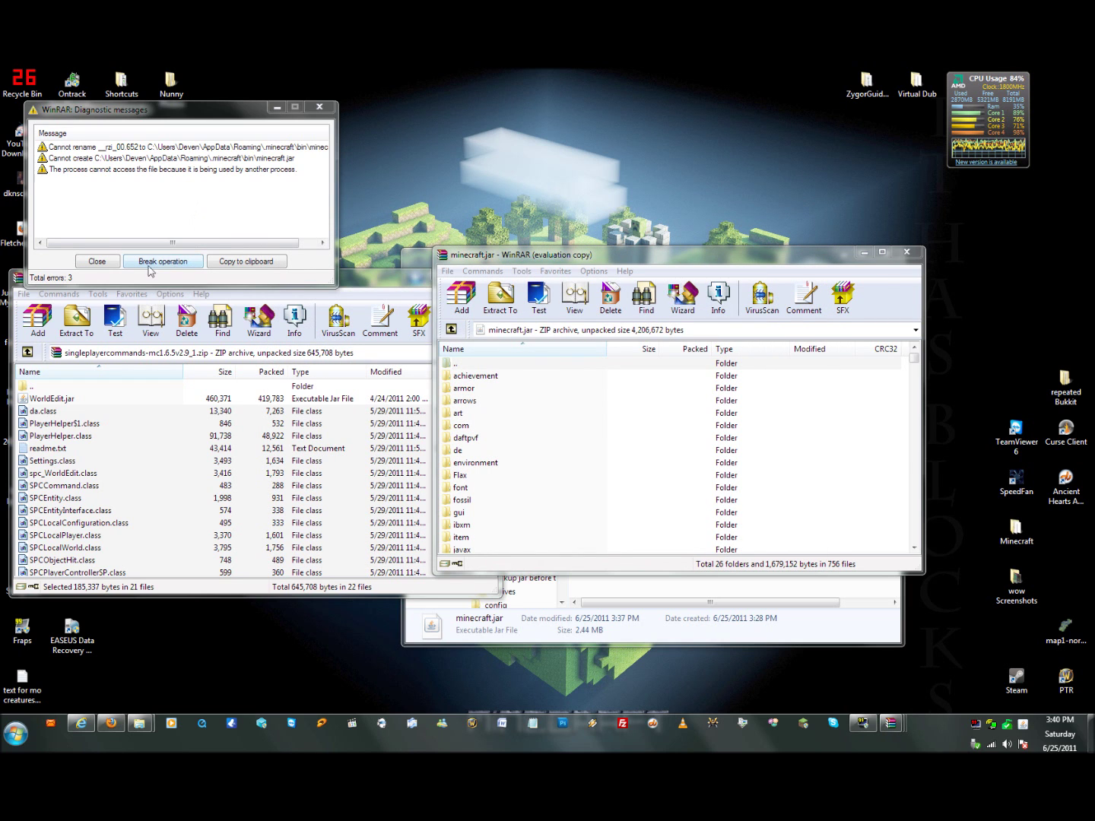
{"action": "left_click", "coordinate": [320, 106]}
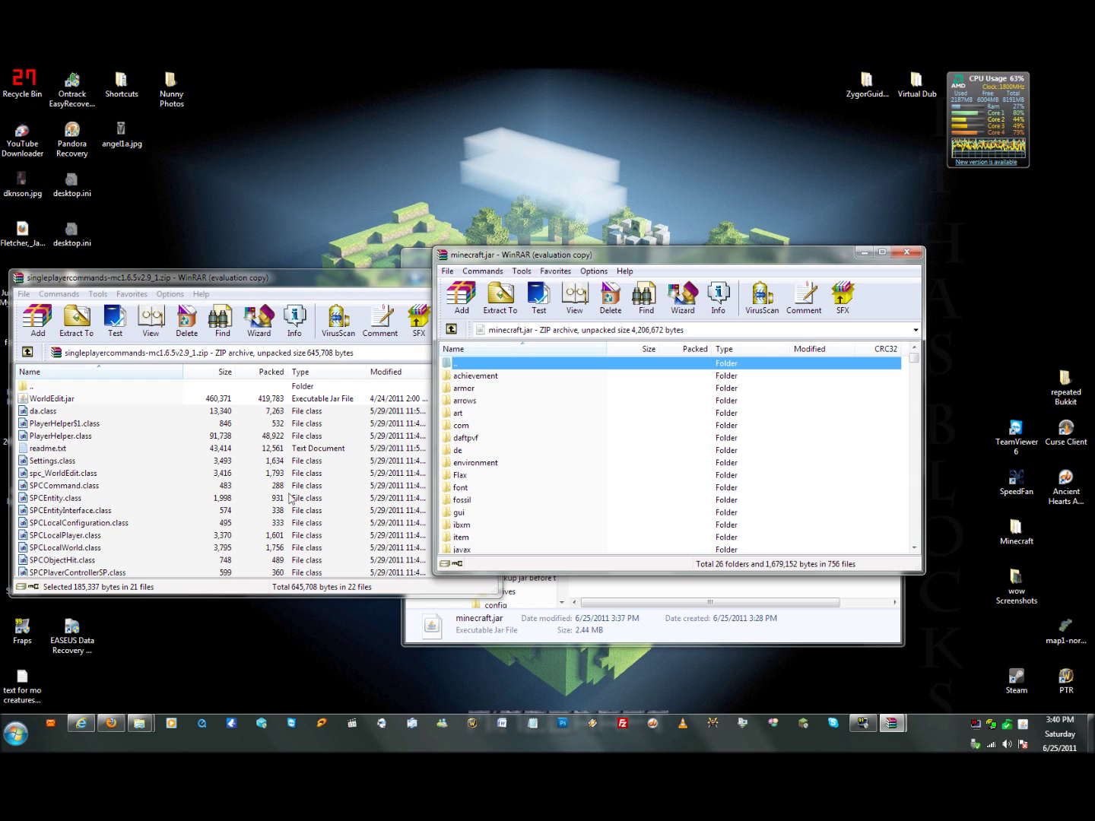
{"action": "left_click_drag", "start_coordinate": [135, 550], "coordinate": [438, 482]}
{"action": "left_click_drag", "start_coordinate": [667, 462], "coordinate": [675, 473]}
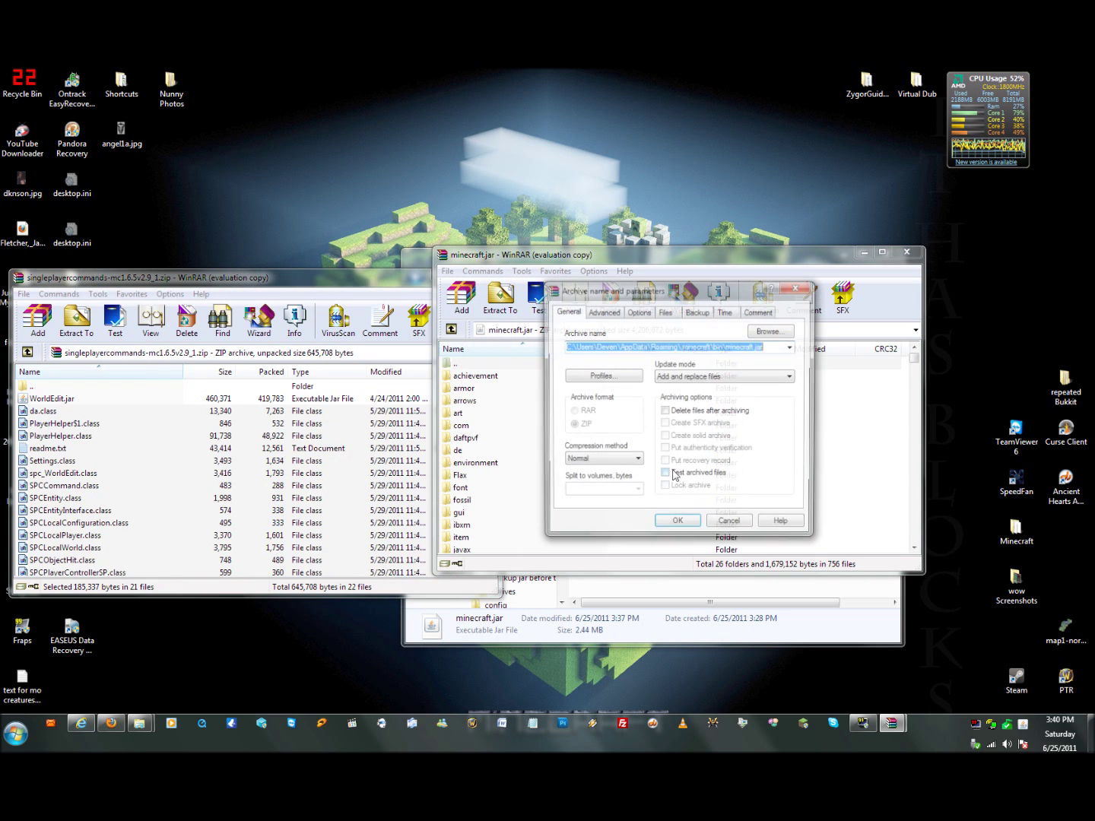
{"action": "left_click", "coordinate": [675, 524]}
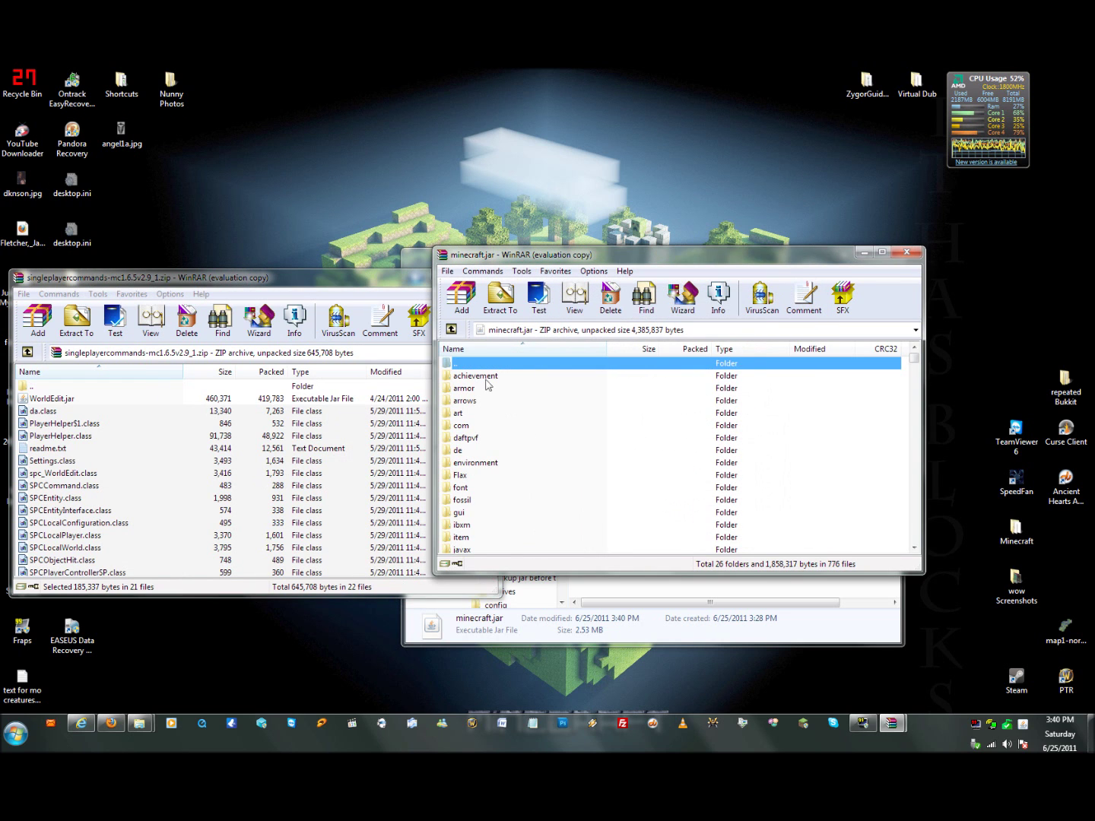
{"action": "left_click", "coordinate": [366, 284]}
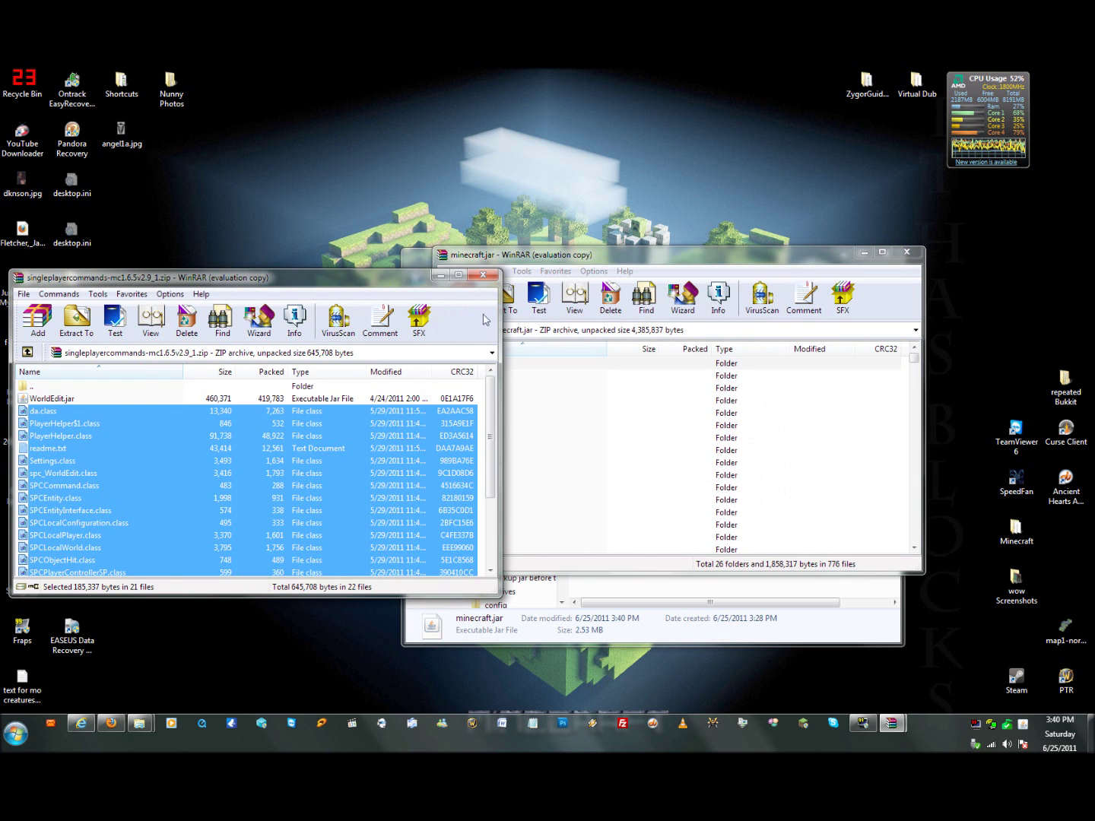
Select WorldEdit.jar and start extracting it with drive C: as the destination
{"action": "left_click", "coordinate": [34, 399]}
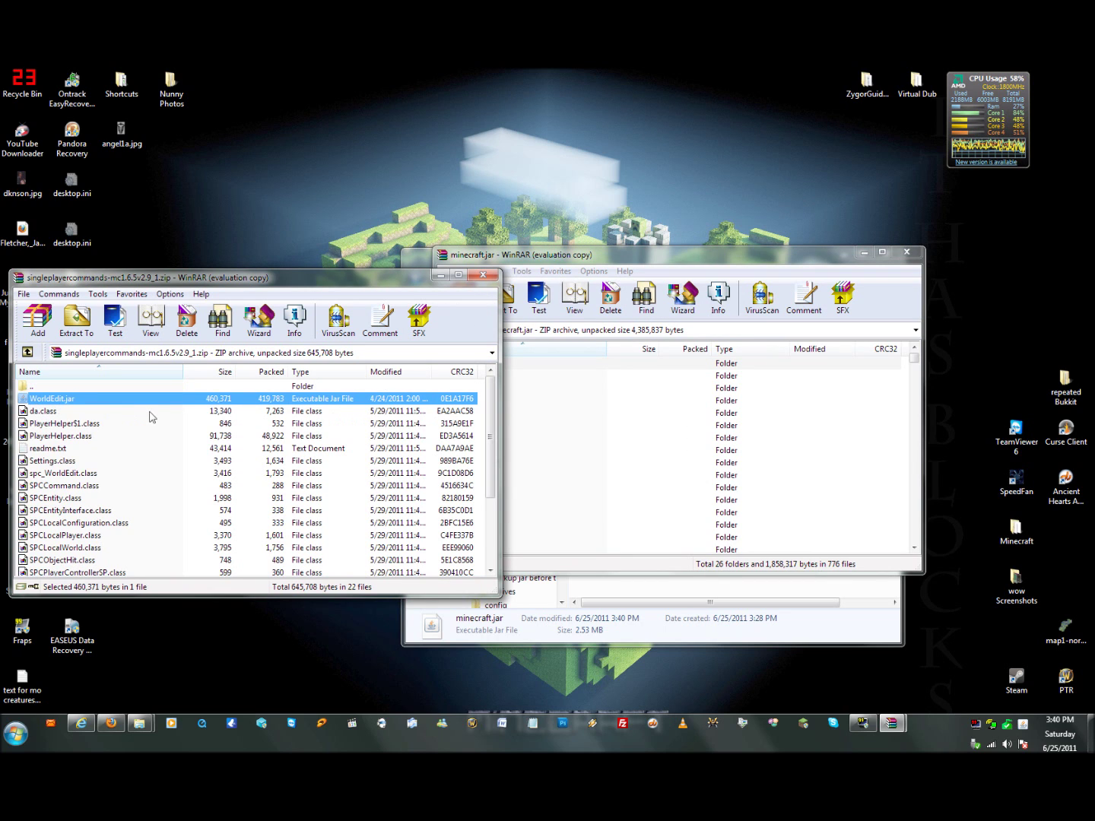
{"action": "left_click", "coordinate": [604, 647]}
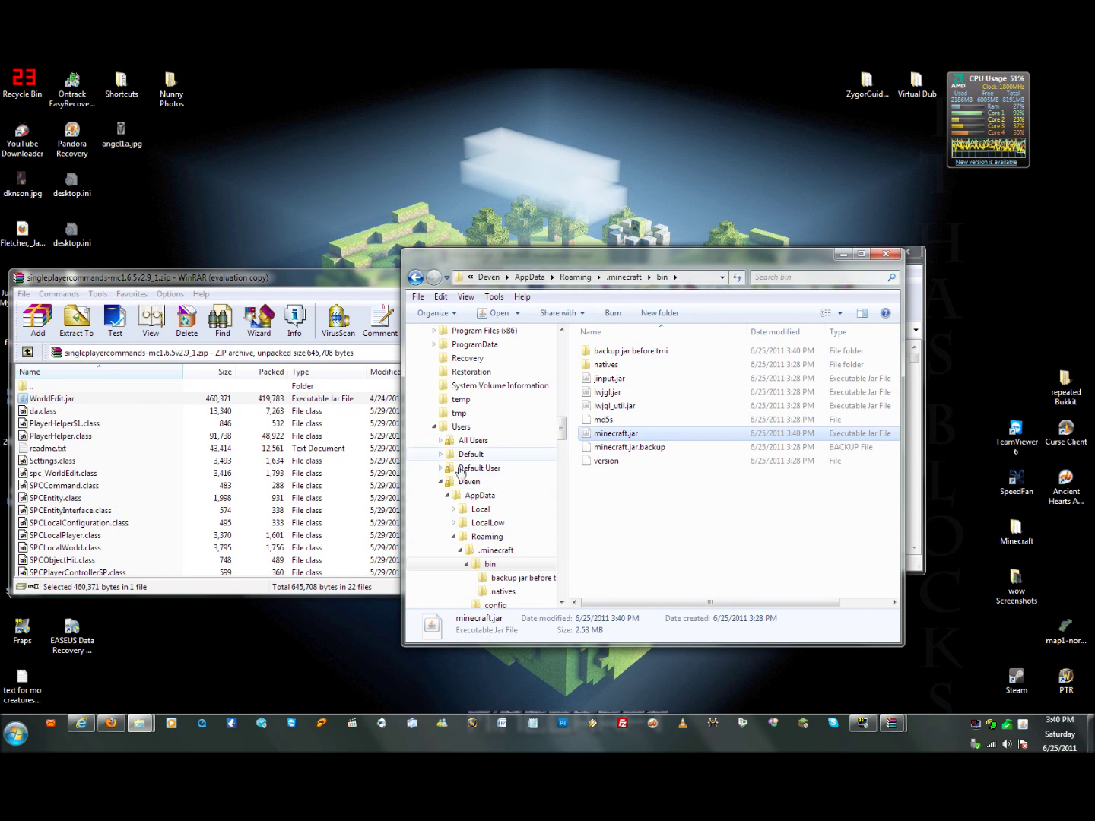
{"action": "left_click", "coordinate": [76, 320]}
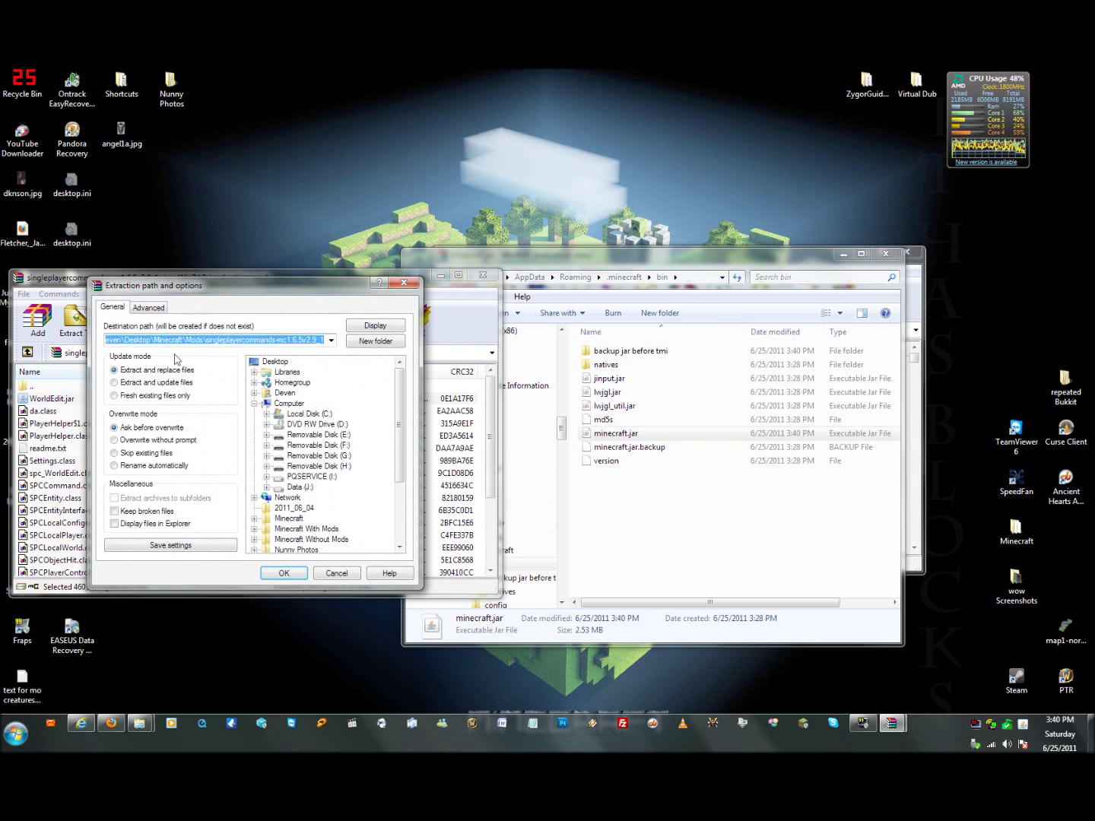
{"action": "left_click", "coordinate": [332, 340]}
{"action": "key", "text": "Escape"}
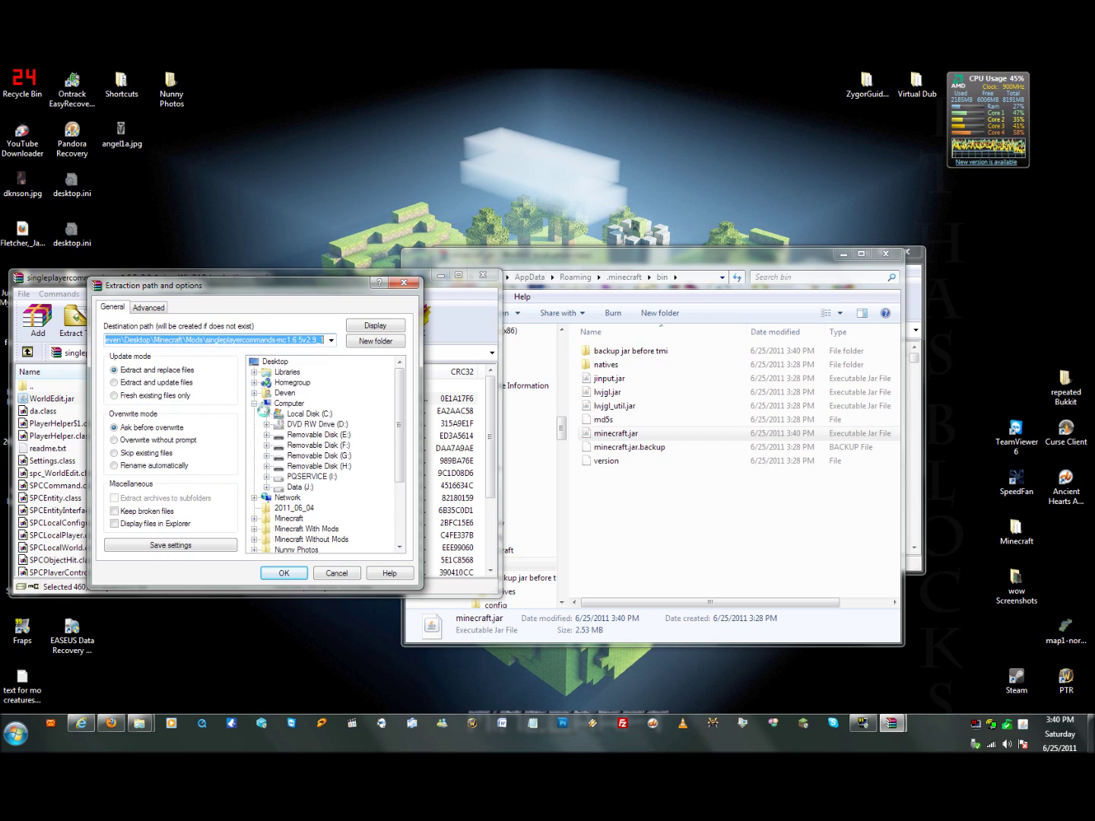
{"action": "left_click", "coordinate": [278, 415]}
Browse through Users, AppData, Roaming and .minecraft to bin, and extract WorldEdit.jar there
{"action": "left_click_drag", "start_coordinate": [399, 429], "coordinate": [399, 473]}
{"action": "left_click", "coordinate": [279, 456]}
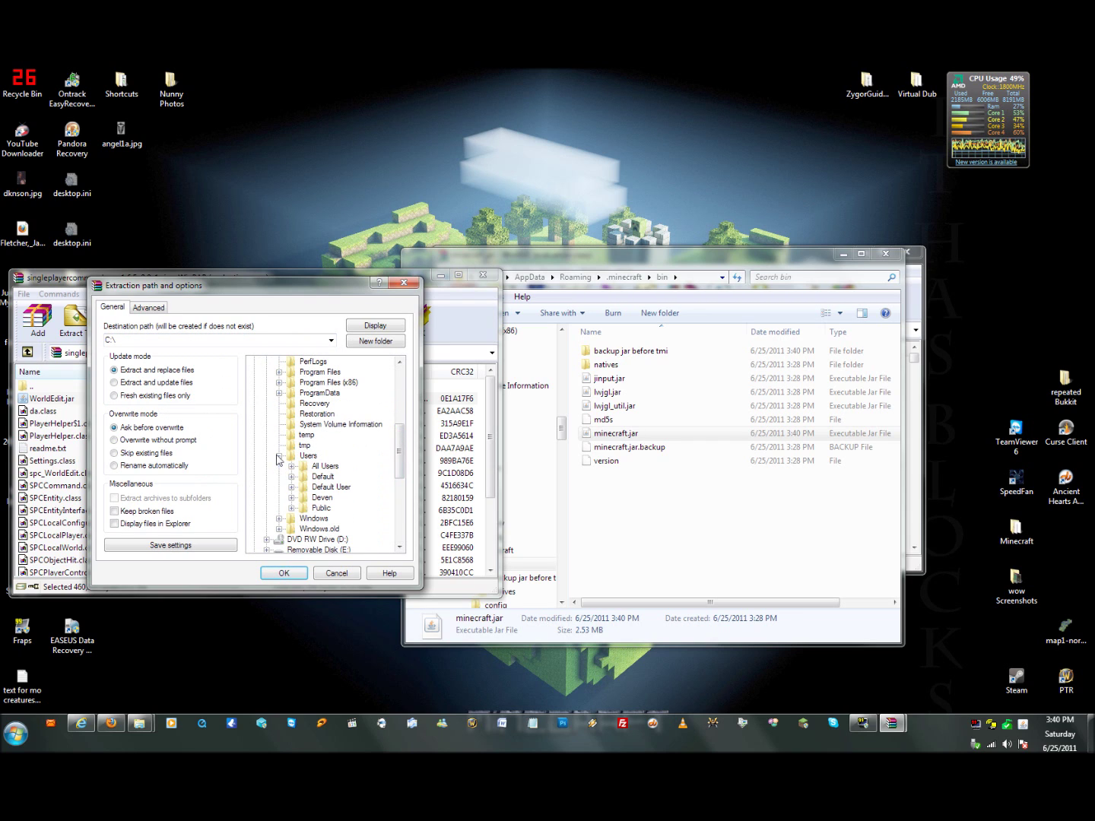
{"action": "left_click", "coordinate": [291, 499]}
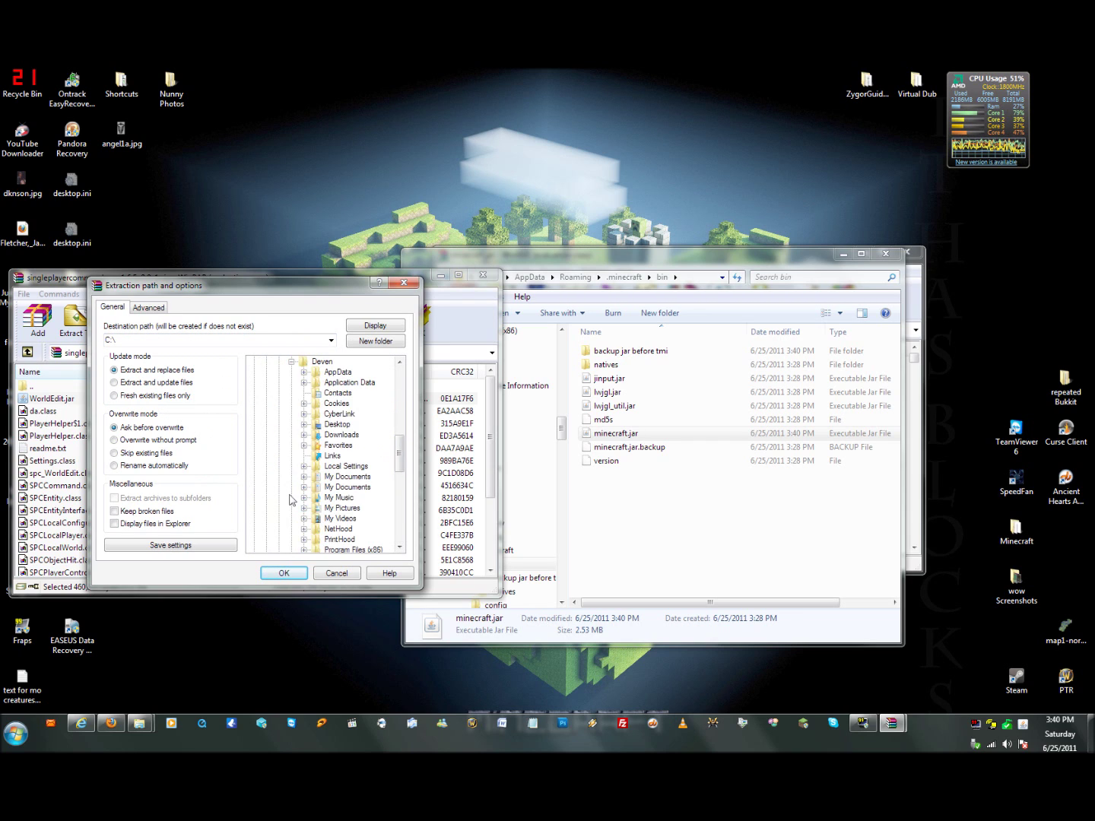
{"action": "left_click", "coordinate": [304, 374]}
{"action": "left_click", "coordinate": [317, 404]}
{"action": "left_click", "coordinate": [330, 373]}
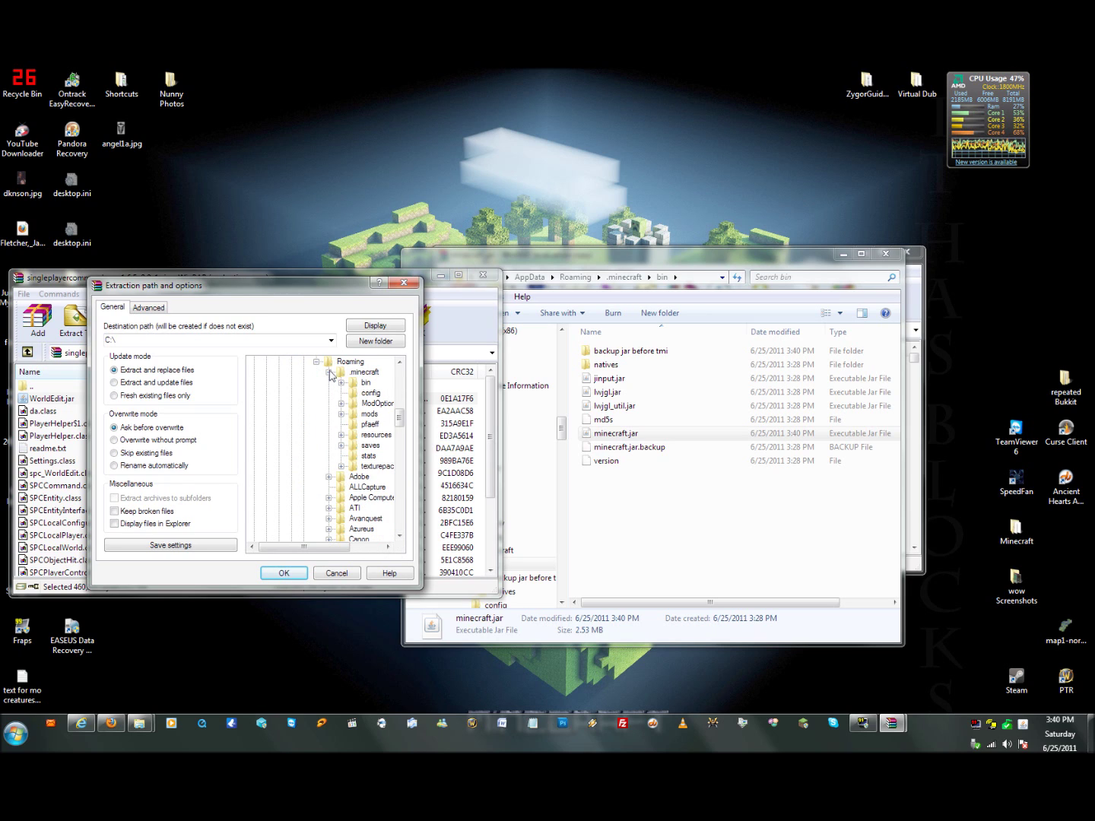
{"action": "left_click", "coordinate": [279, 574]}
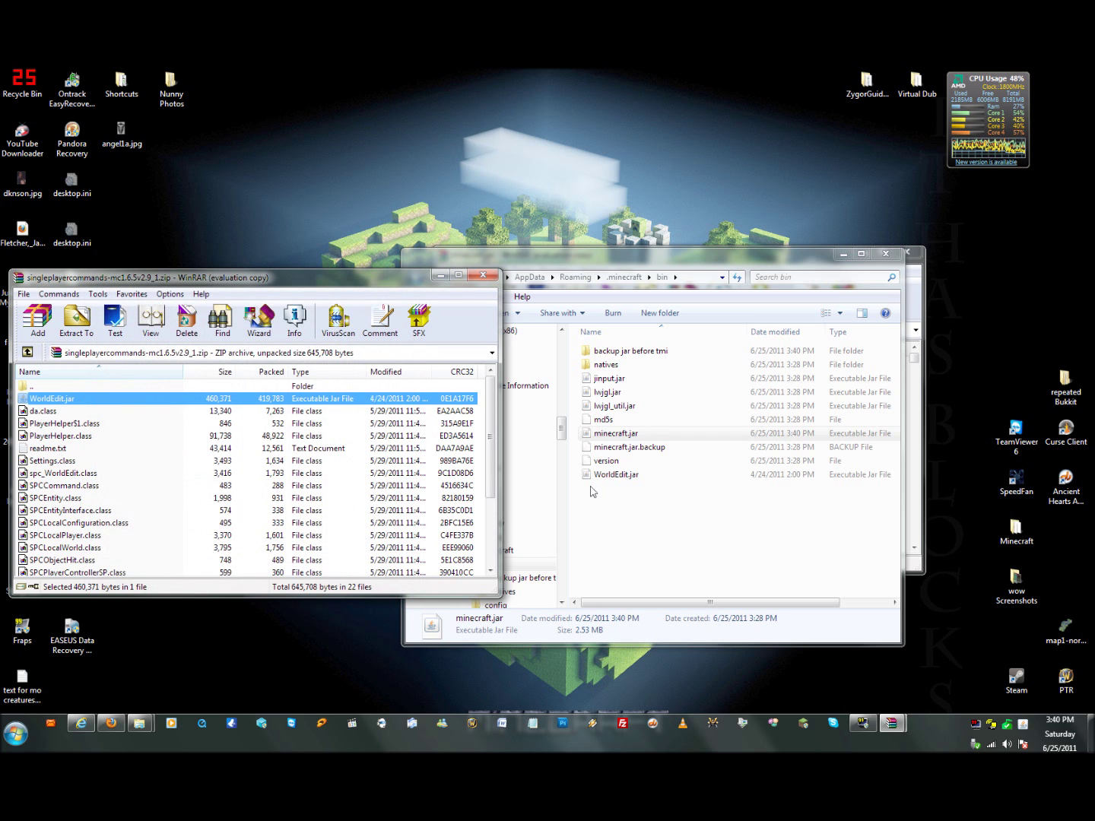